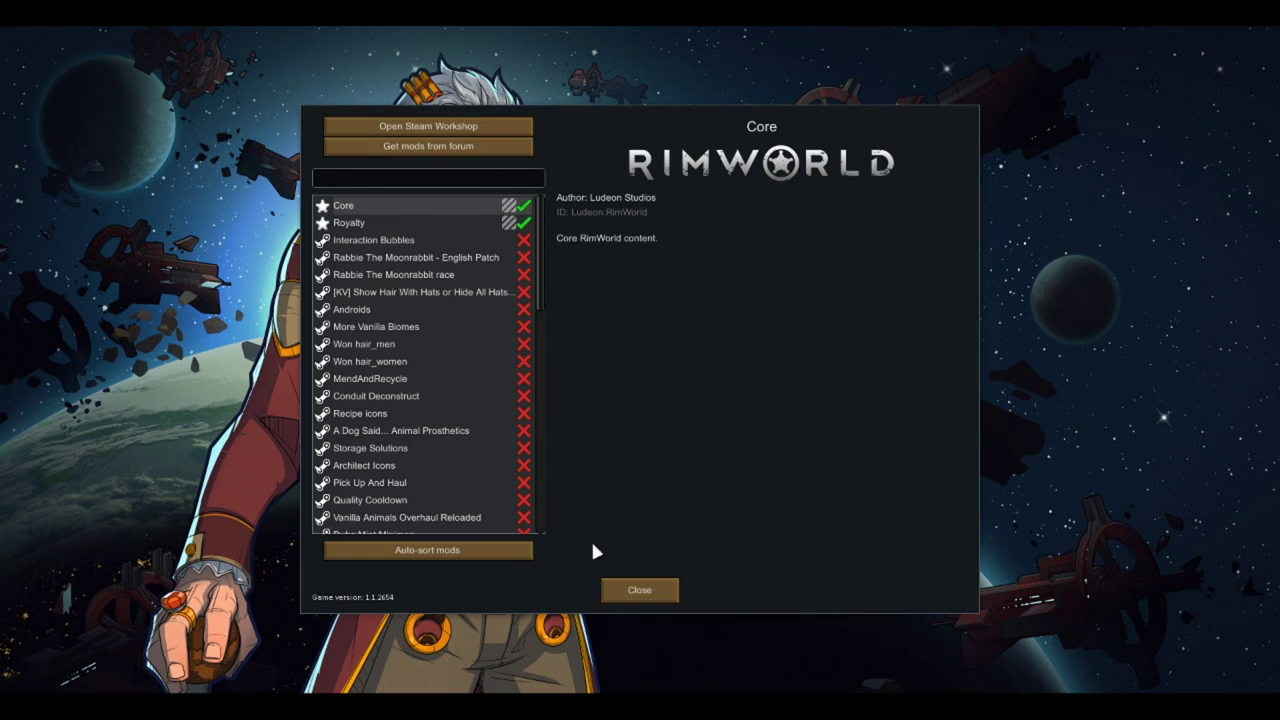
Step: Glance at the game options, then start a new colony with the Crashlanded scenario
click(1015, 372)
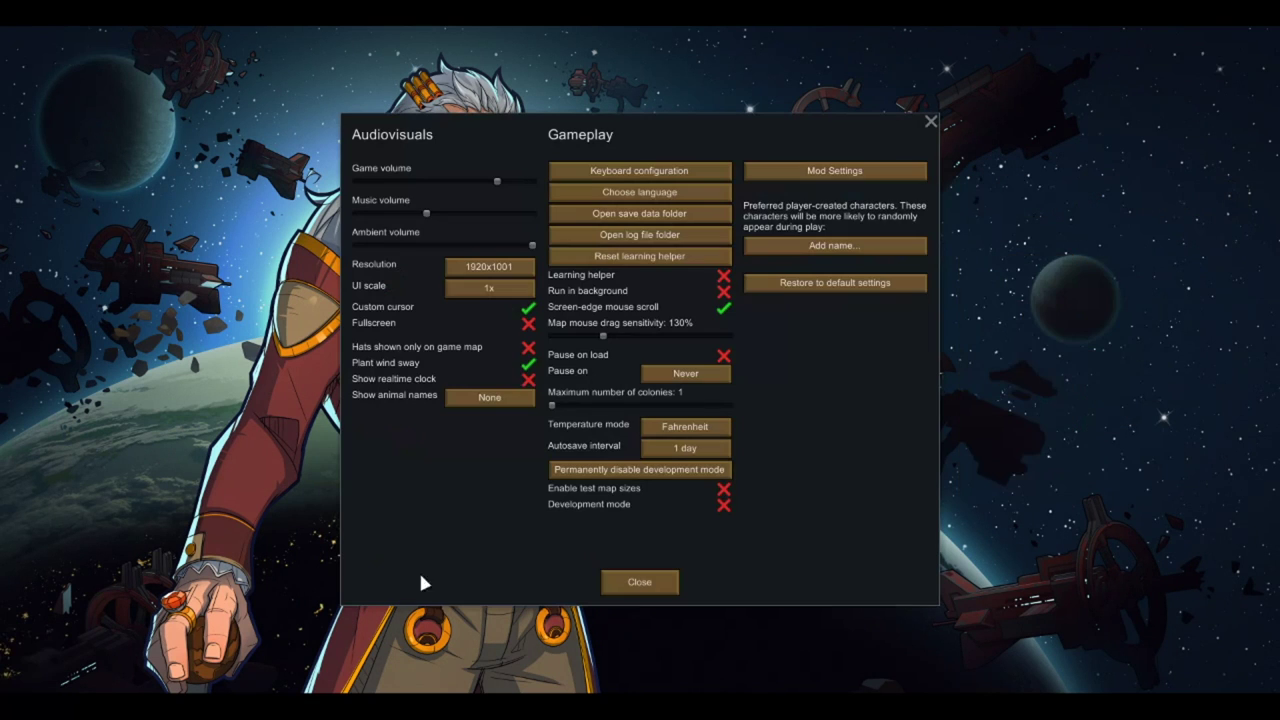
click(657, 583)
click(1010, 304)
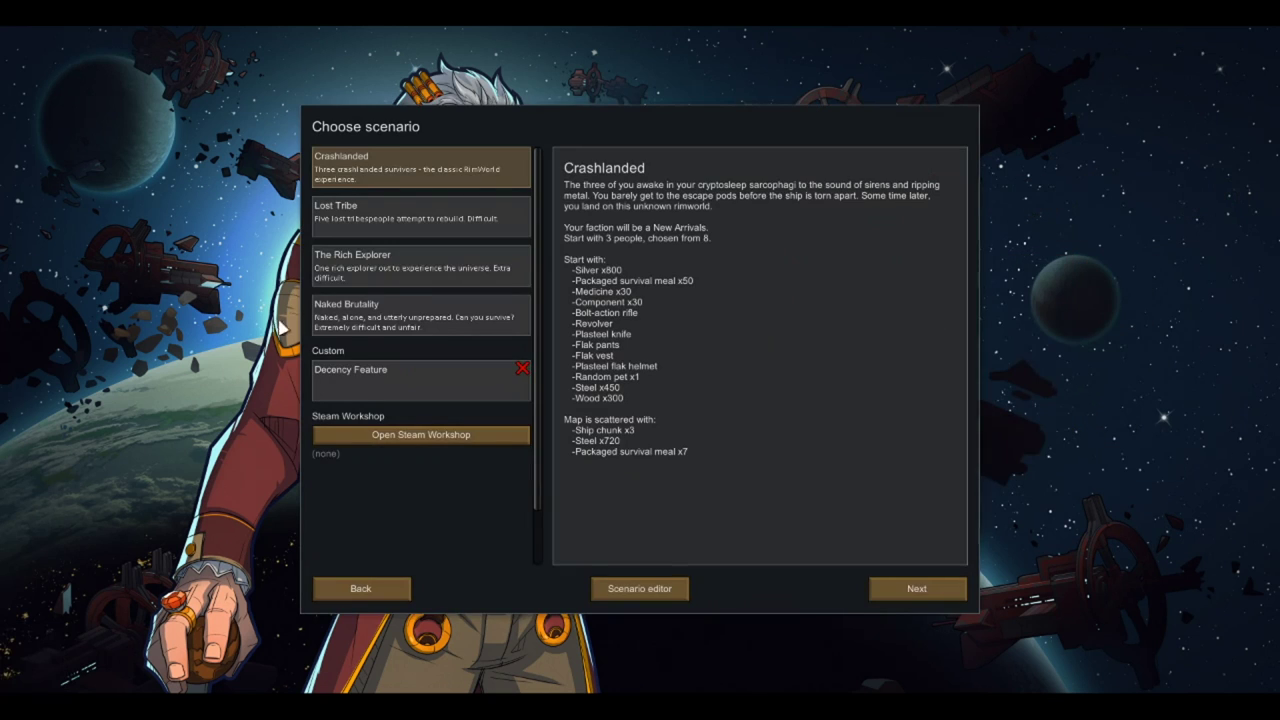
click(884, 596)
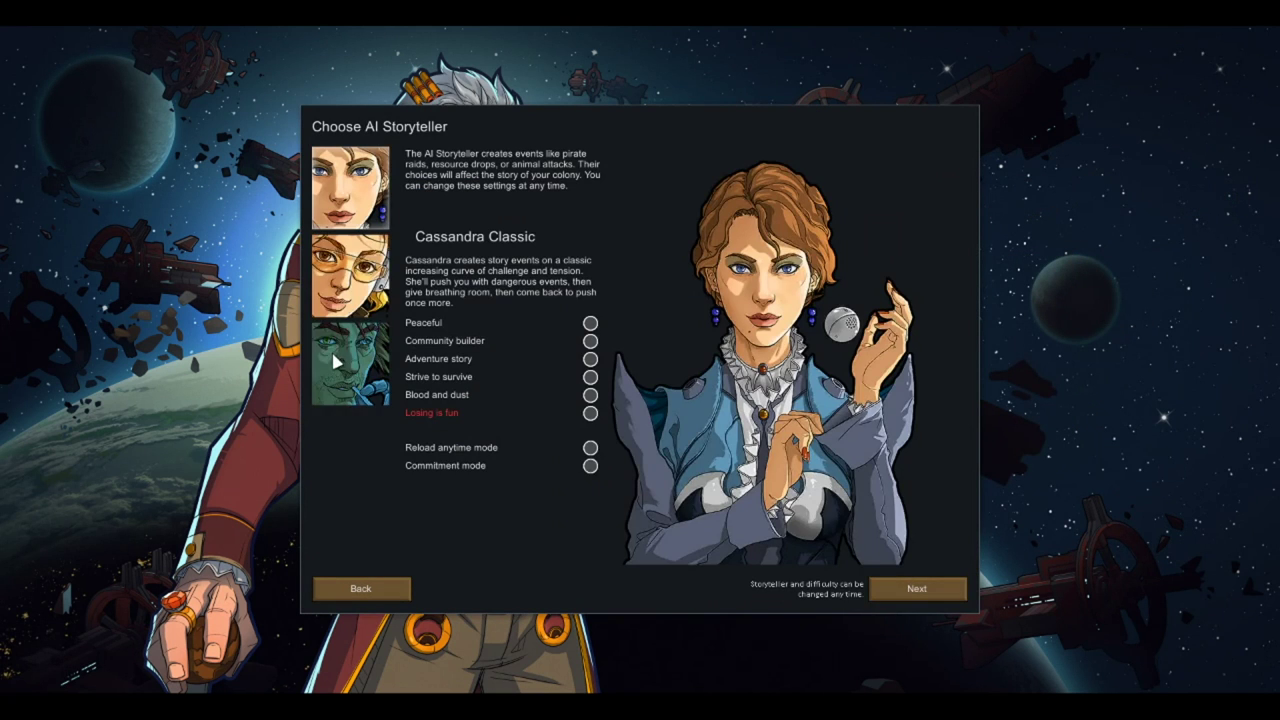
Step: Choose the Phoebe Chillax storyteller with reload anytime mode
click(360, 280)
click(380, 340)
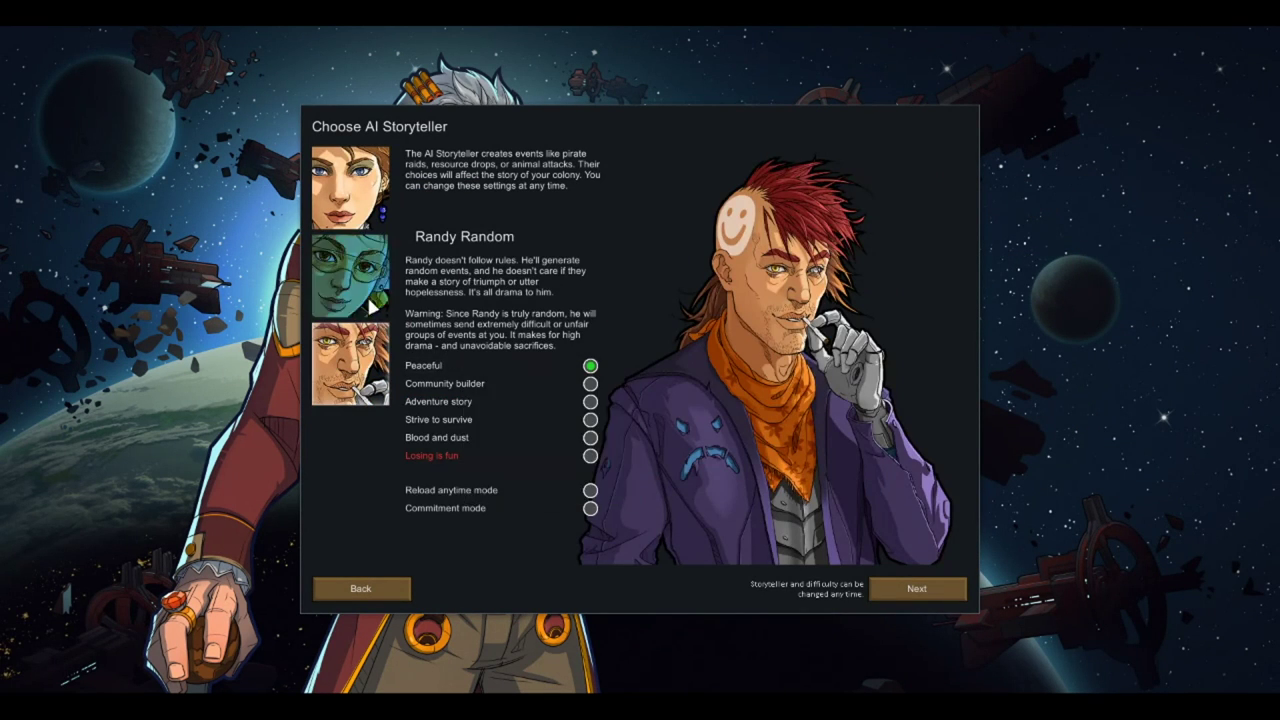
click(355, 278)
click(541, 425)
Step: Generate a world with seed 'Subscribe To Archduck' and low overall temperature
click(942, 590)
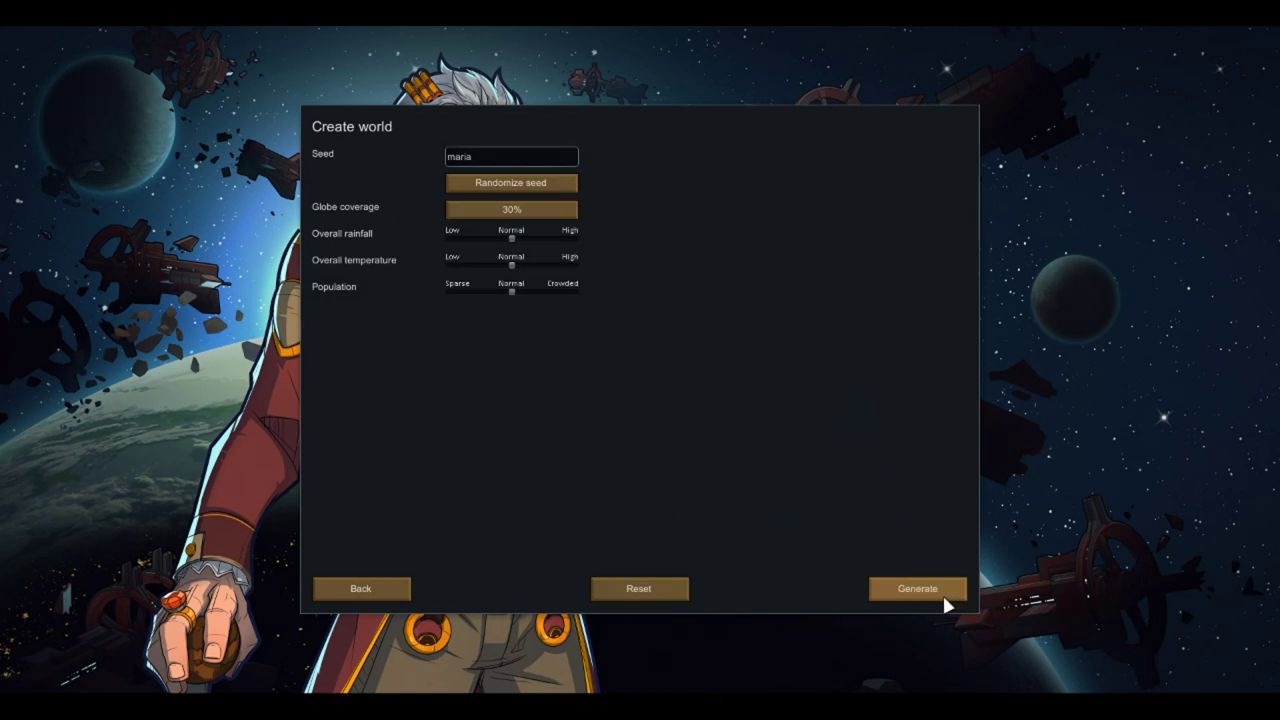
click(528, 155)
text(Subsc)
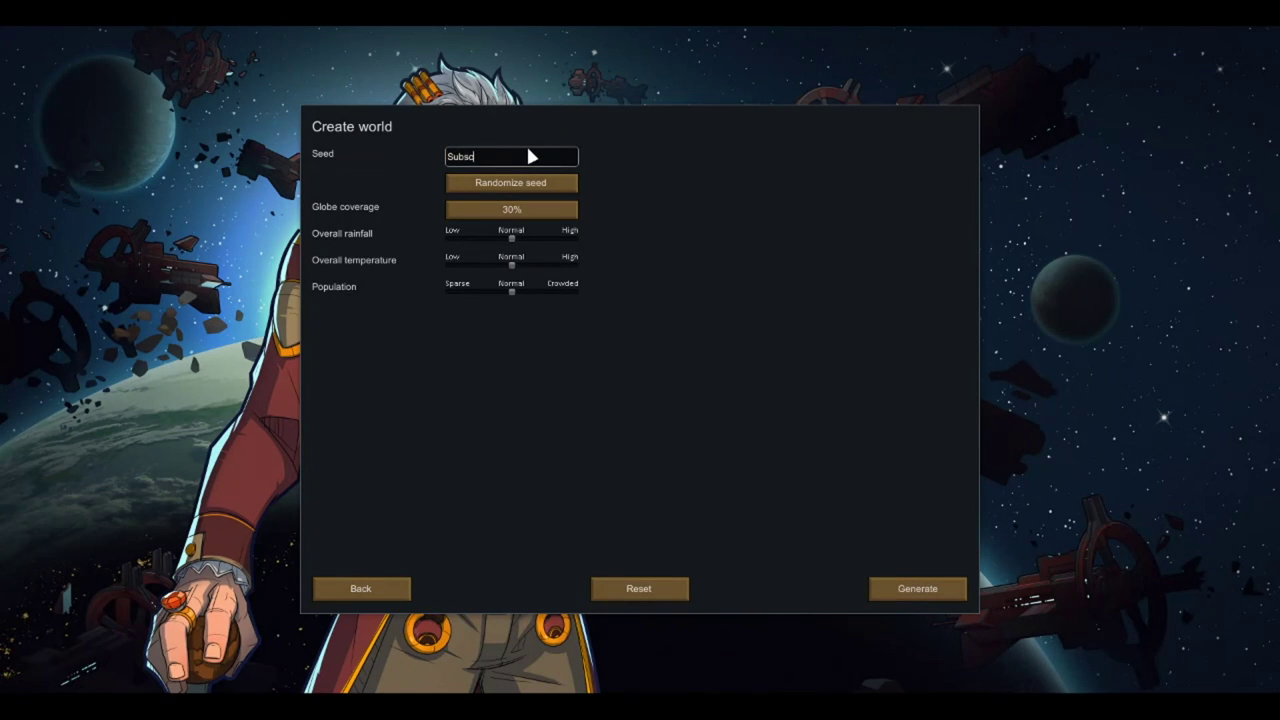
text(ribe To Ar)
text(chduck)
click(918, 592)
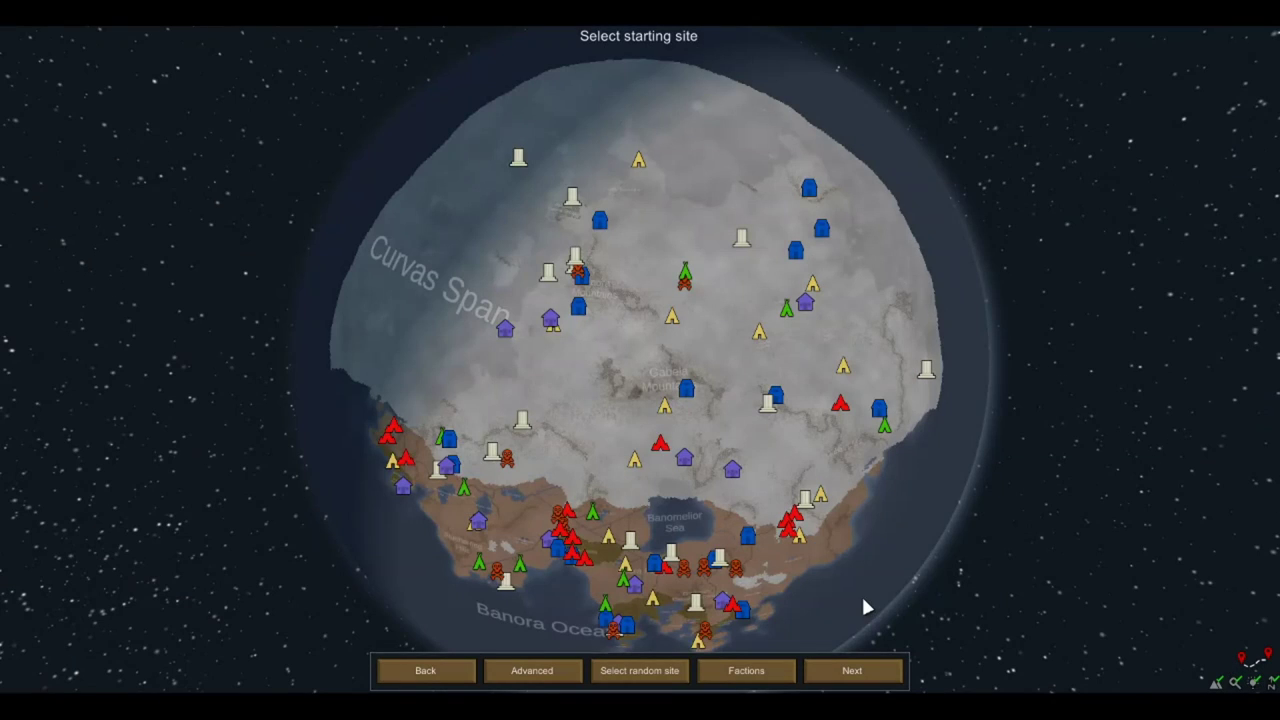
scroll(776, 515, up, 5)
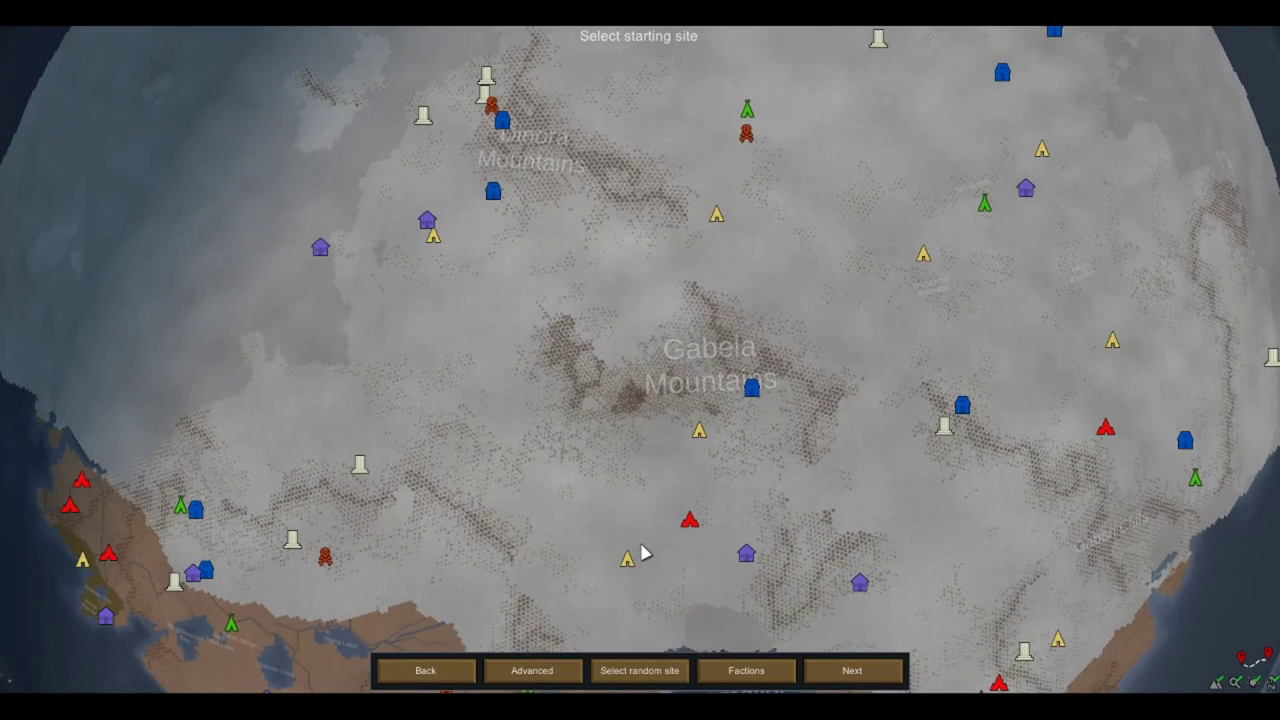
scroll(776, 510, up, 5)
Step: Pick a sea ice tile on the southern coast and set Winter as the starting season
key(s)
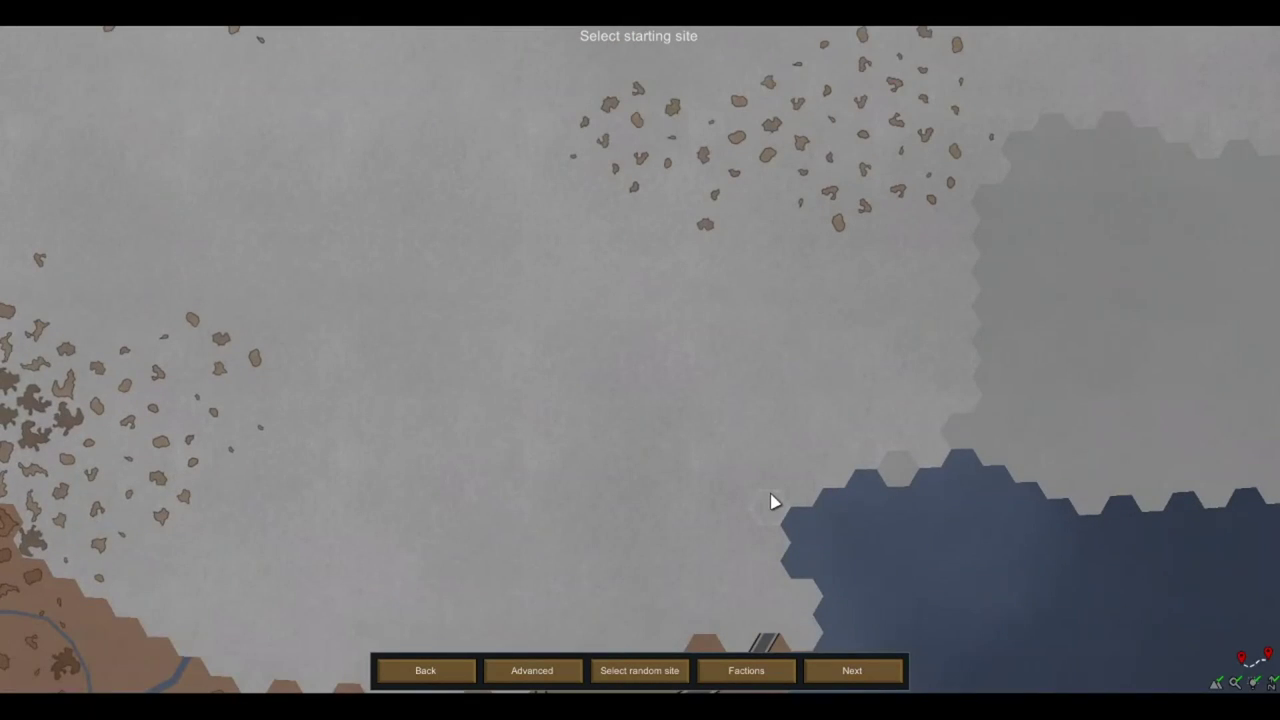
click(774, 501)
click(532, 670)
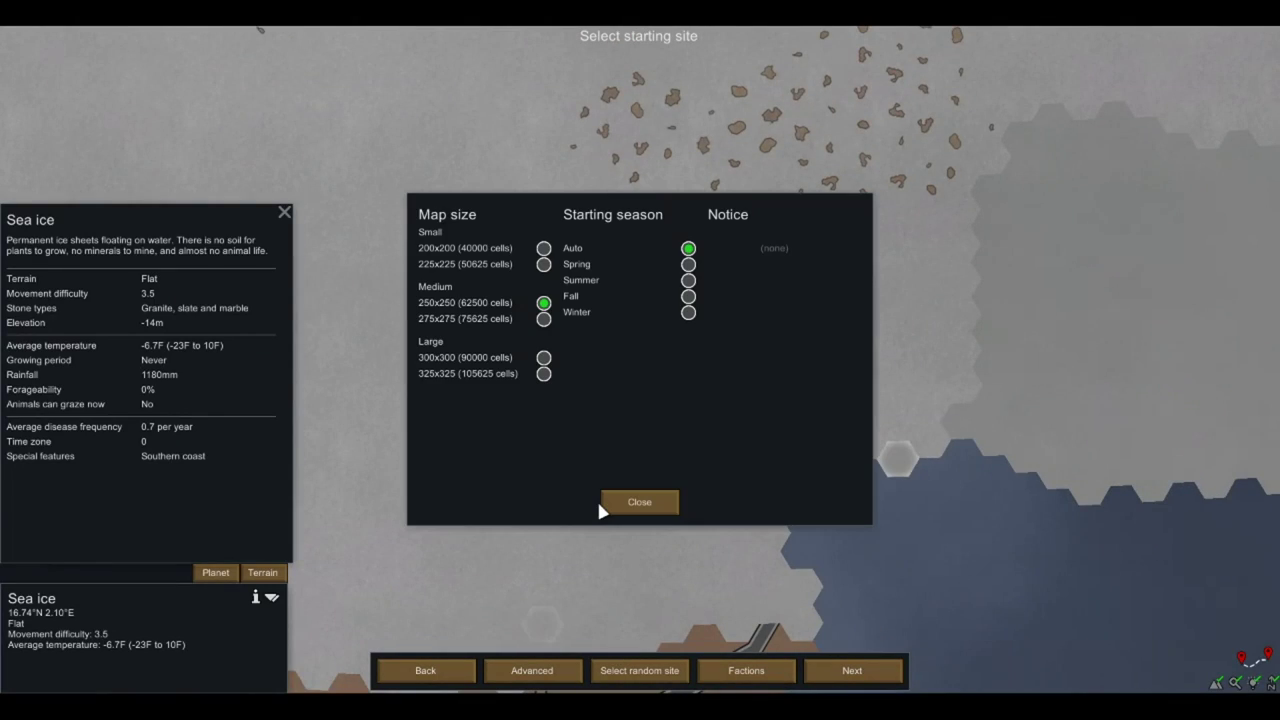
click(688, 312)
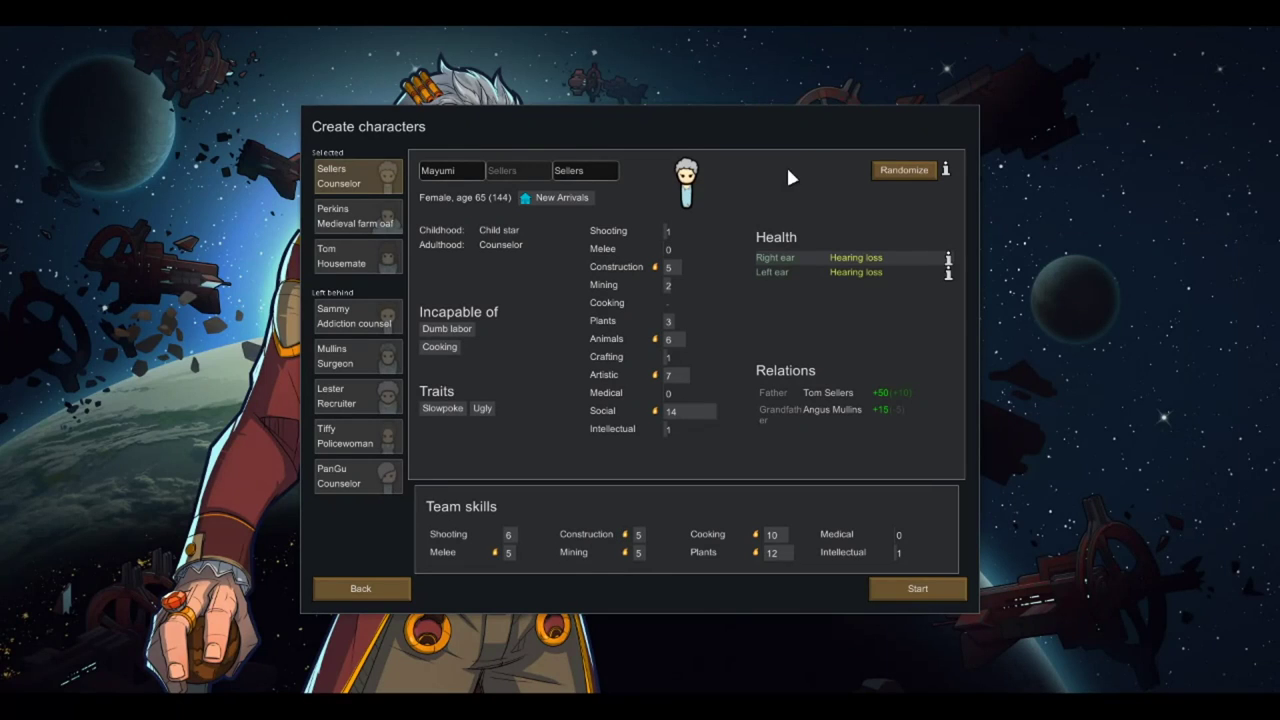
Step: Re-roll the top starting colonist until he becomes a medieval sailor
click(340, 250)
click(385, 180)
click(900, 175)
click(897, 176)
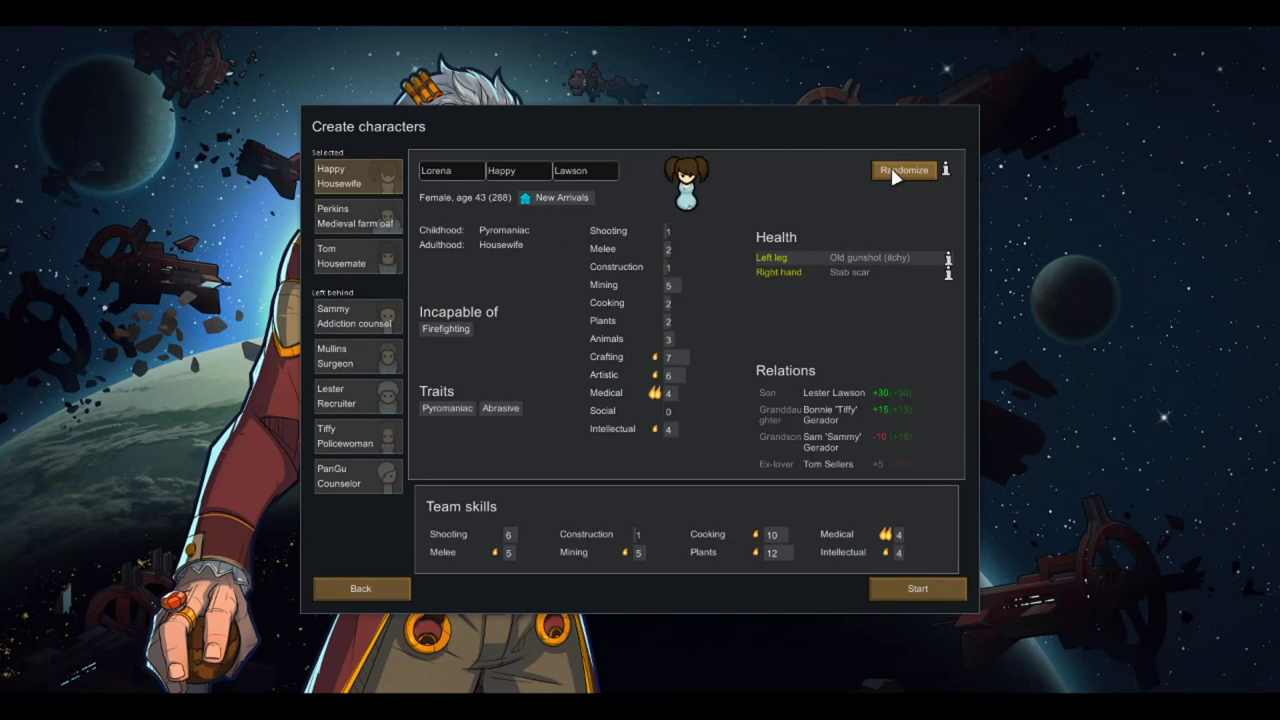
click(892, 176)
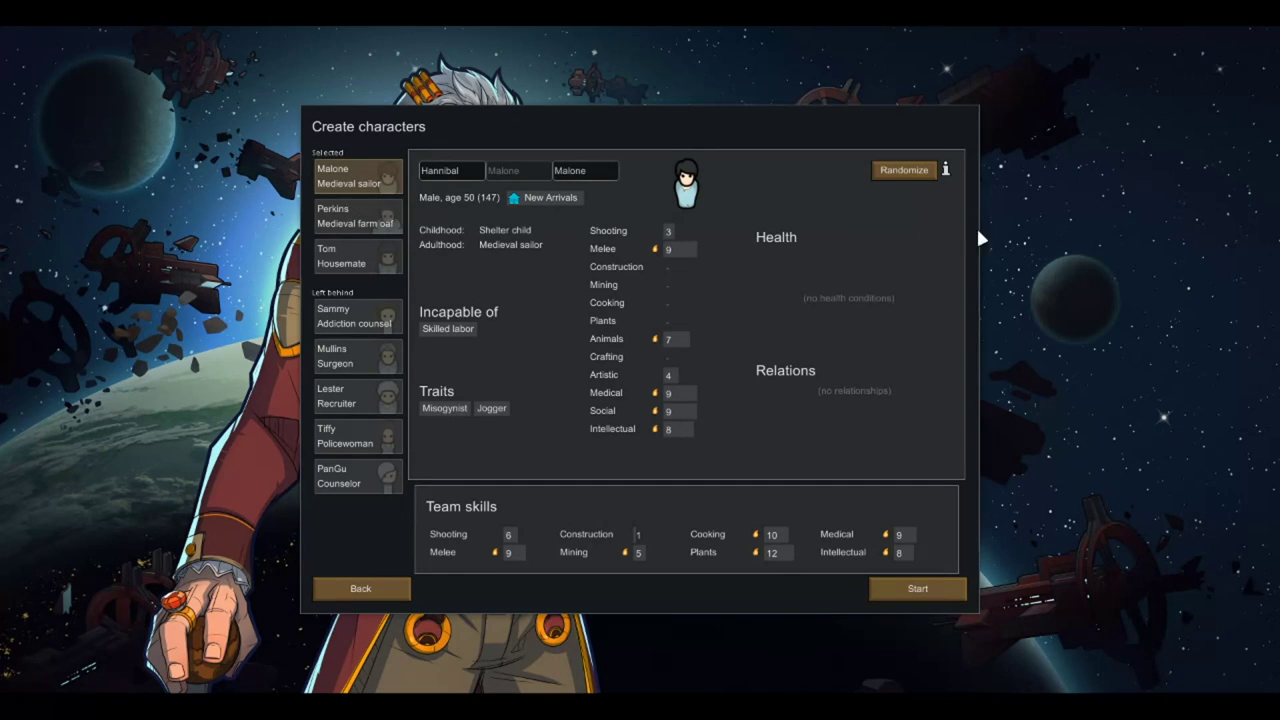
Step: Nickname the sailor 'Sacrifice' and keep him first in the party order
drag(365, 190, 369, 280)
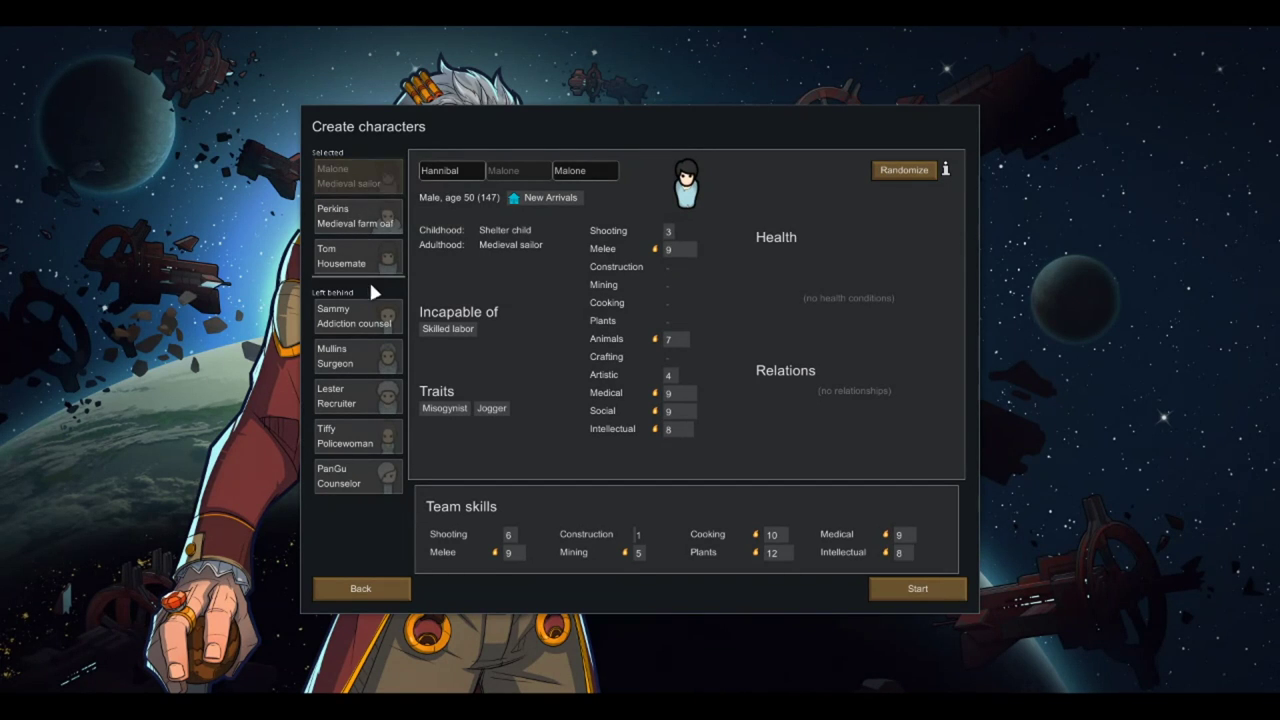
click(510, 172)
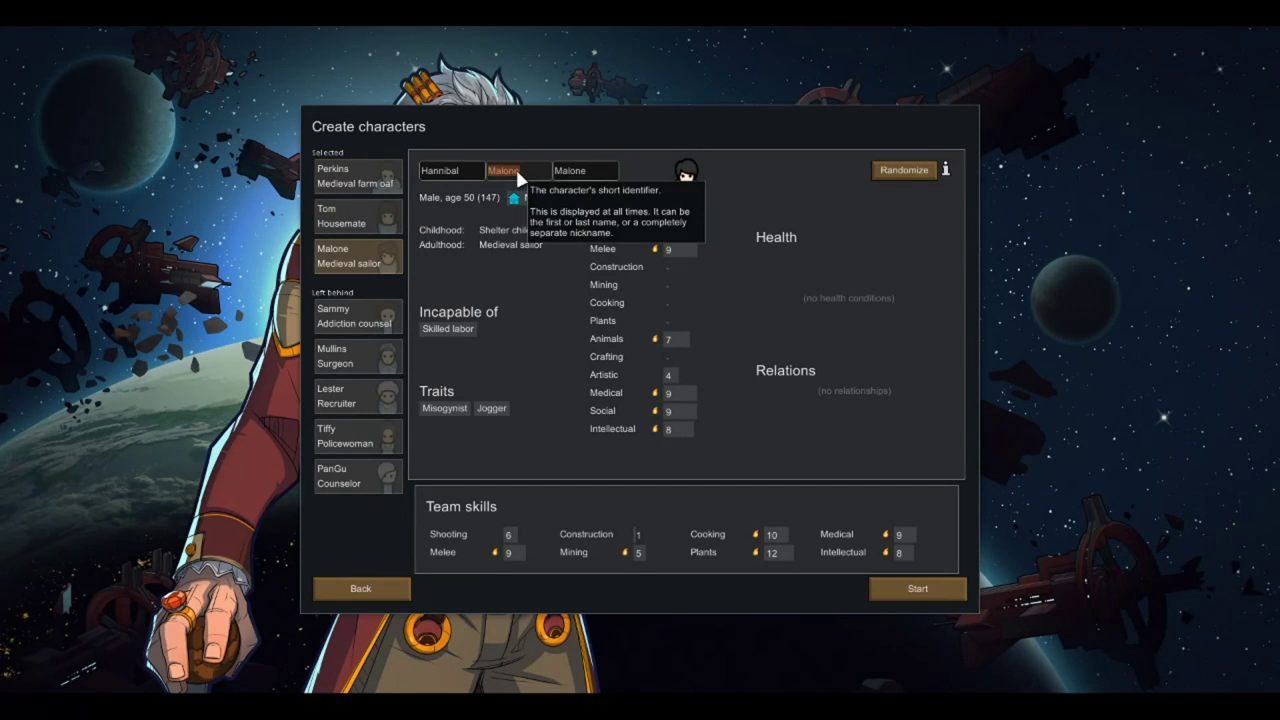
text(Sacrifice)
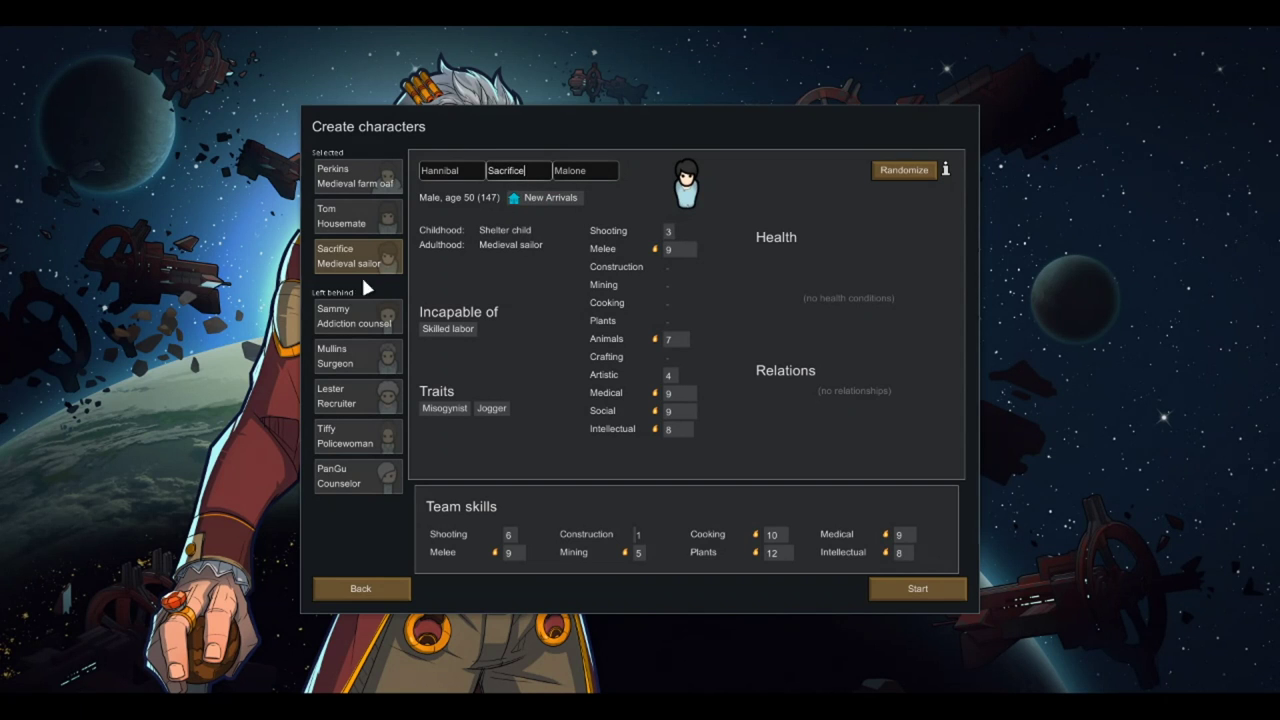
drag(361, 262, 370, 148)
click(350, 215)
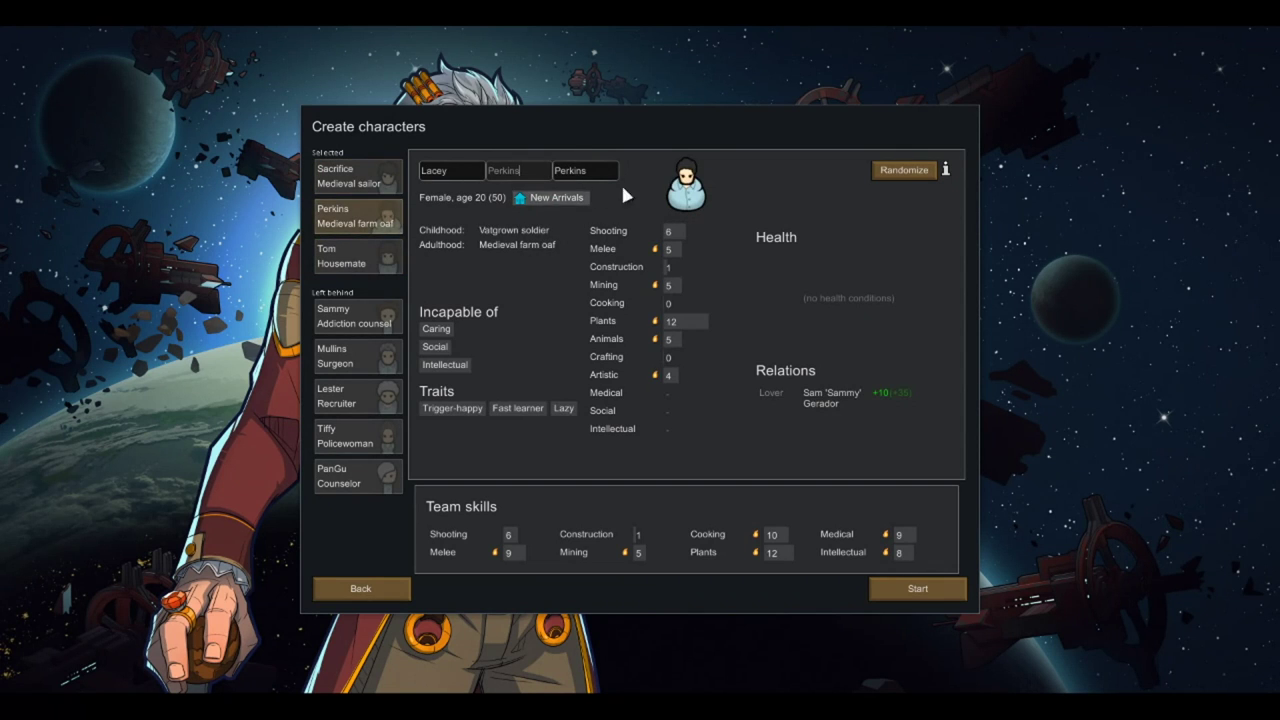
Step: Re-roll the second colonist about 35 times, then return to the starting-site map settings
click(897, 175)
click(897, 175)
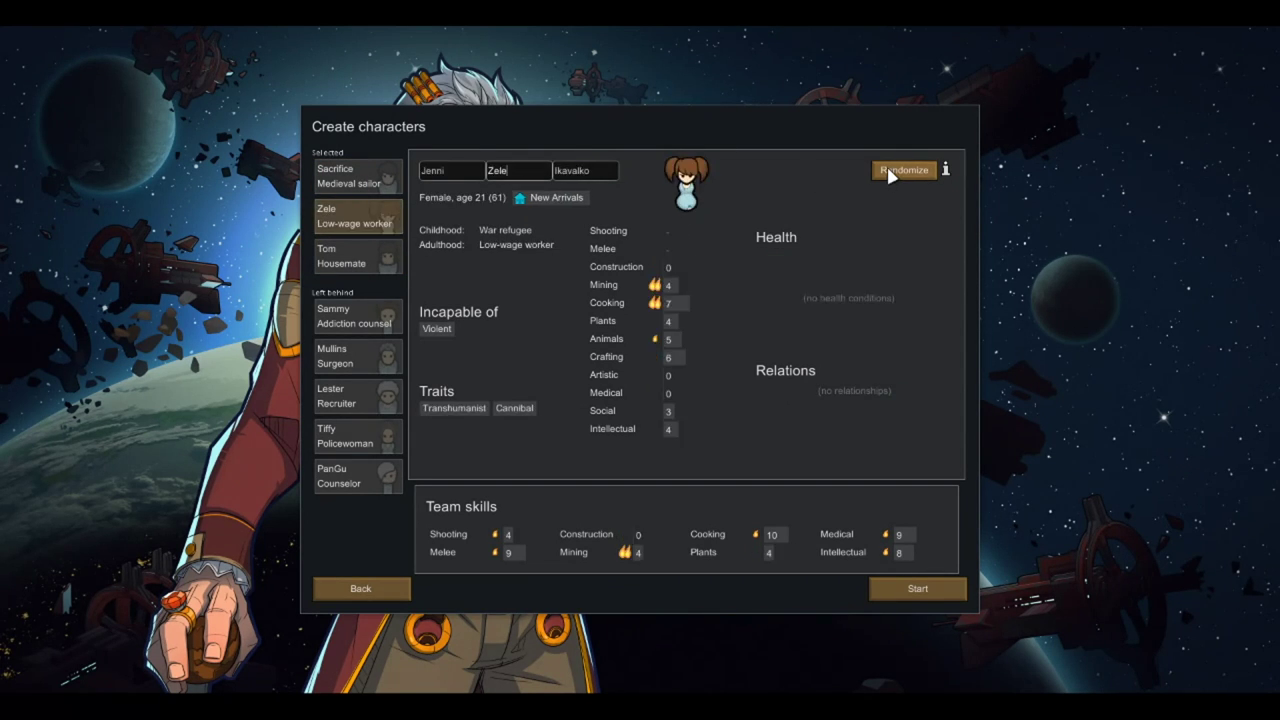
click(891, 175)
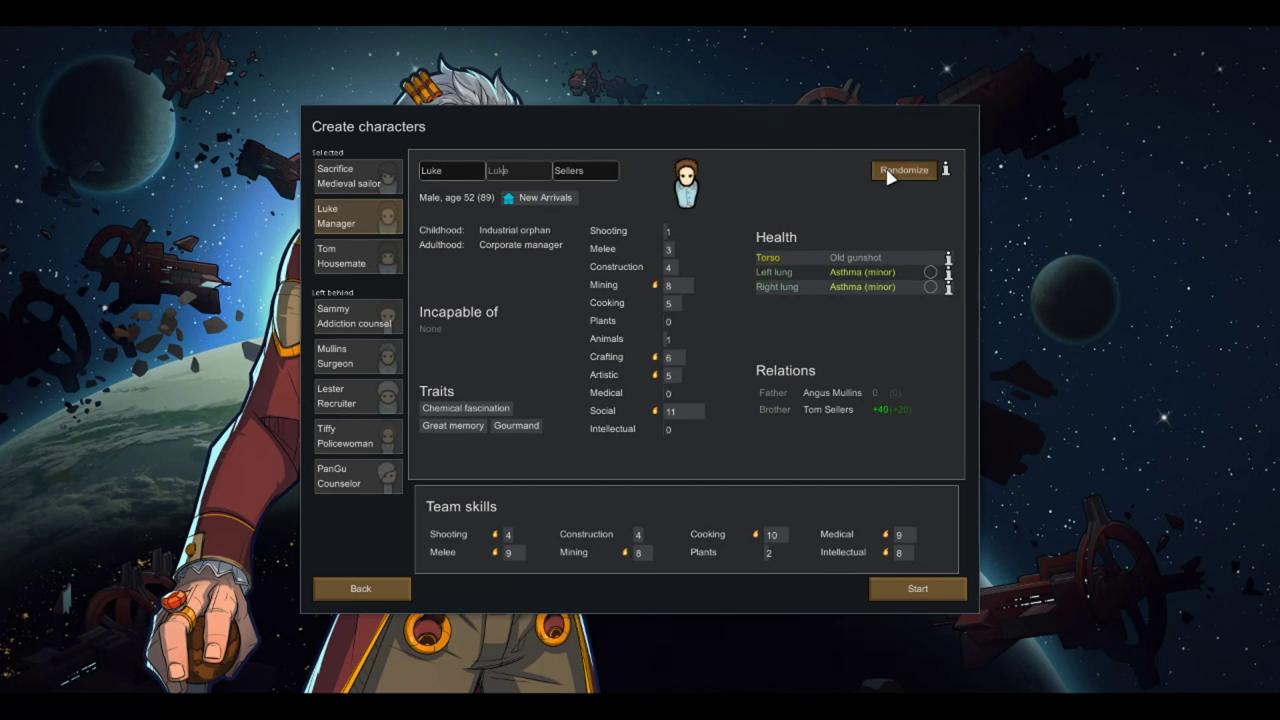
click(891, 175)
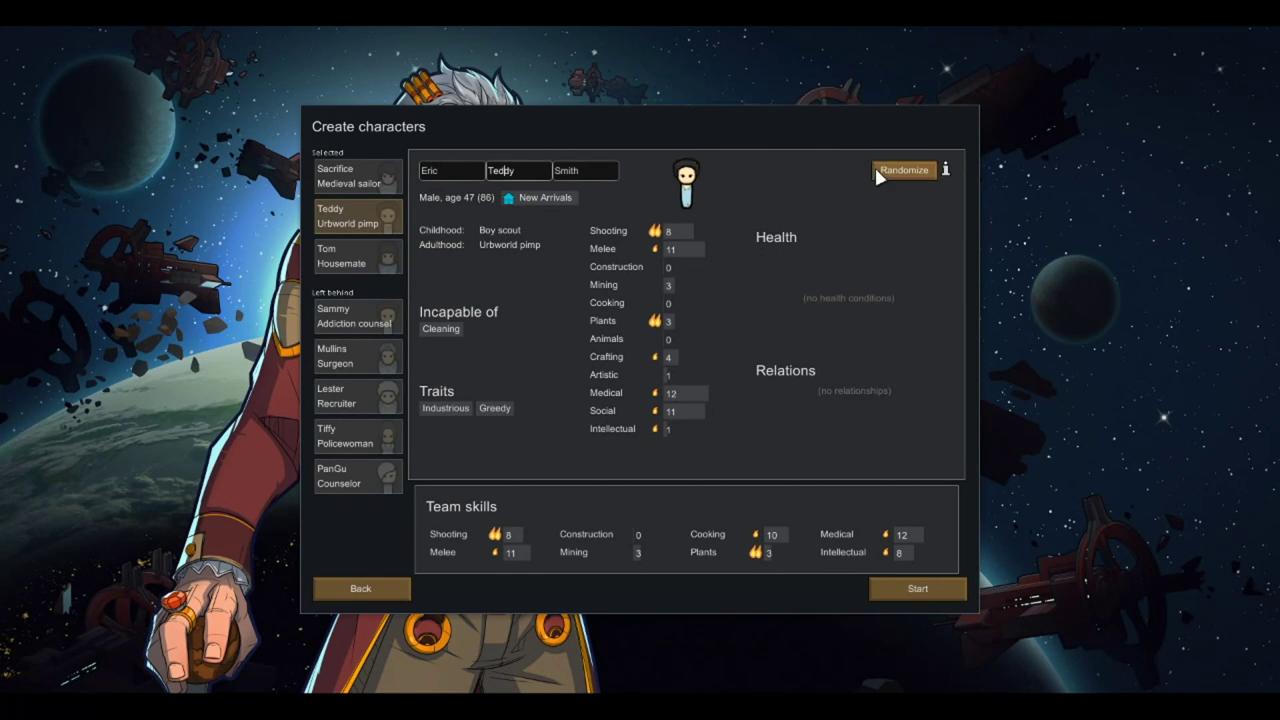
click(877, 173)
click(884, 179)
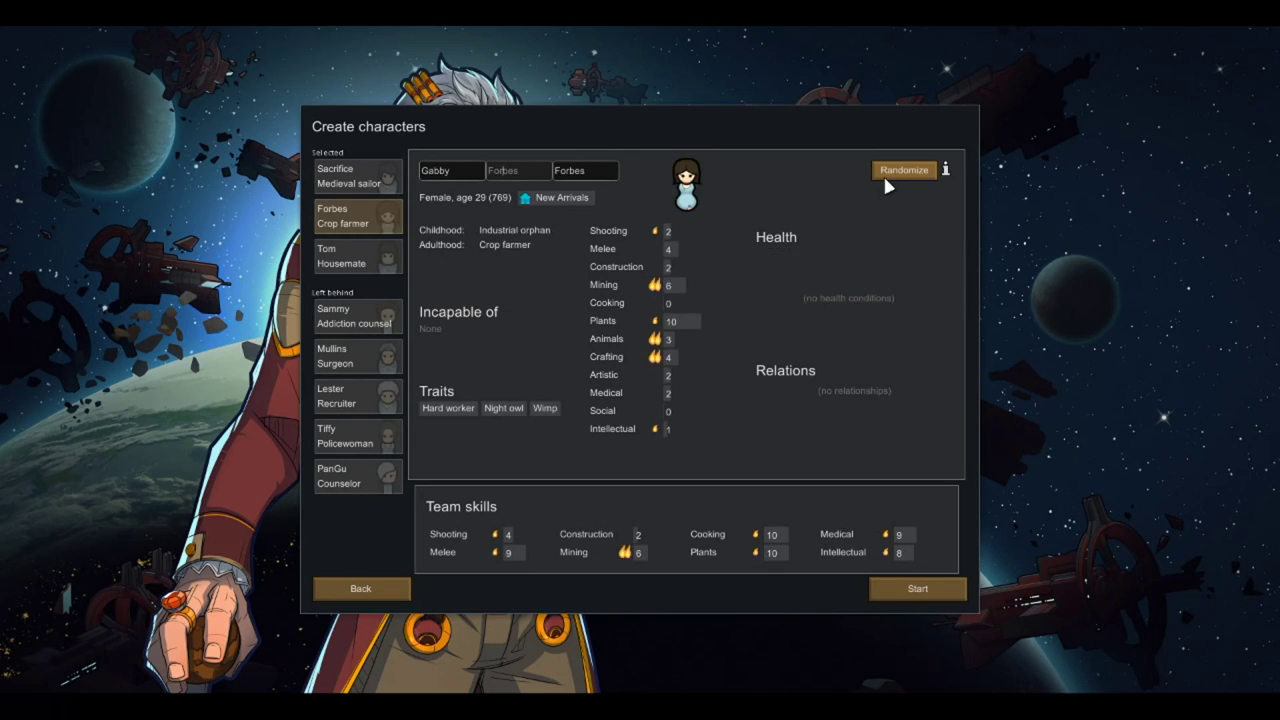
click(885, 180)
click(890, 174)
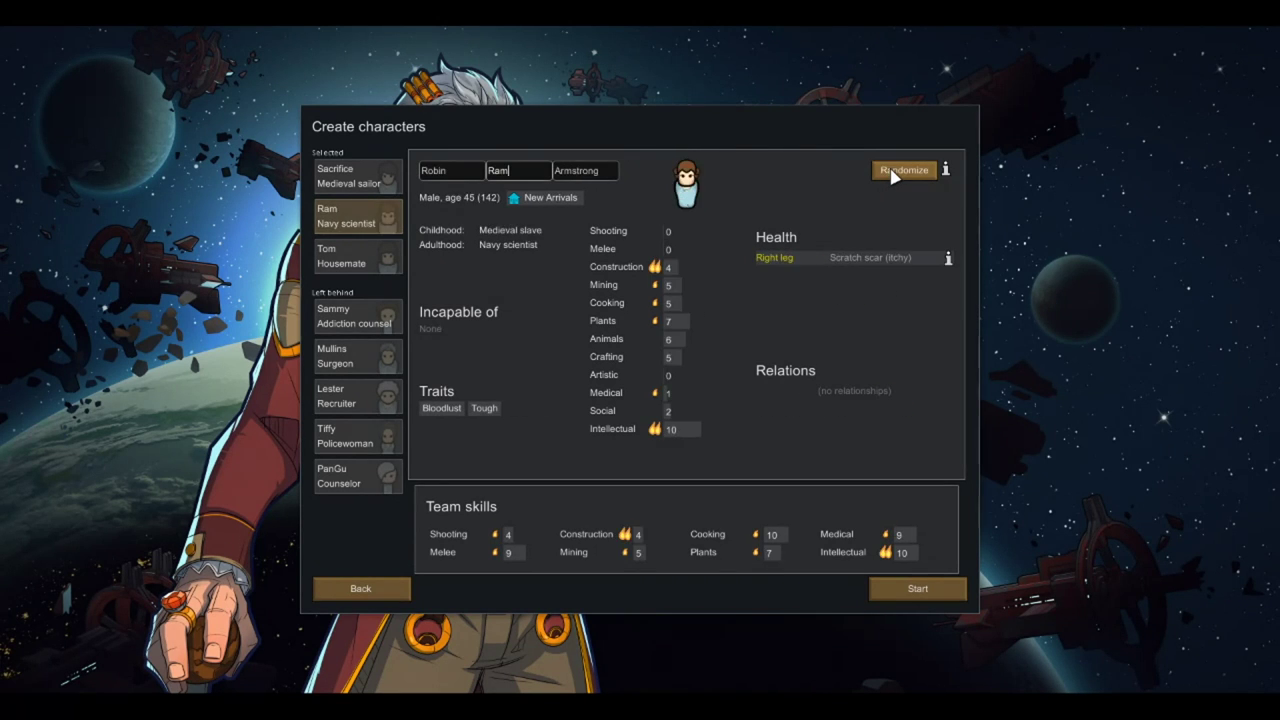
click(891, 175)
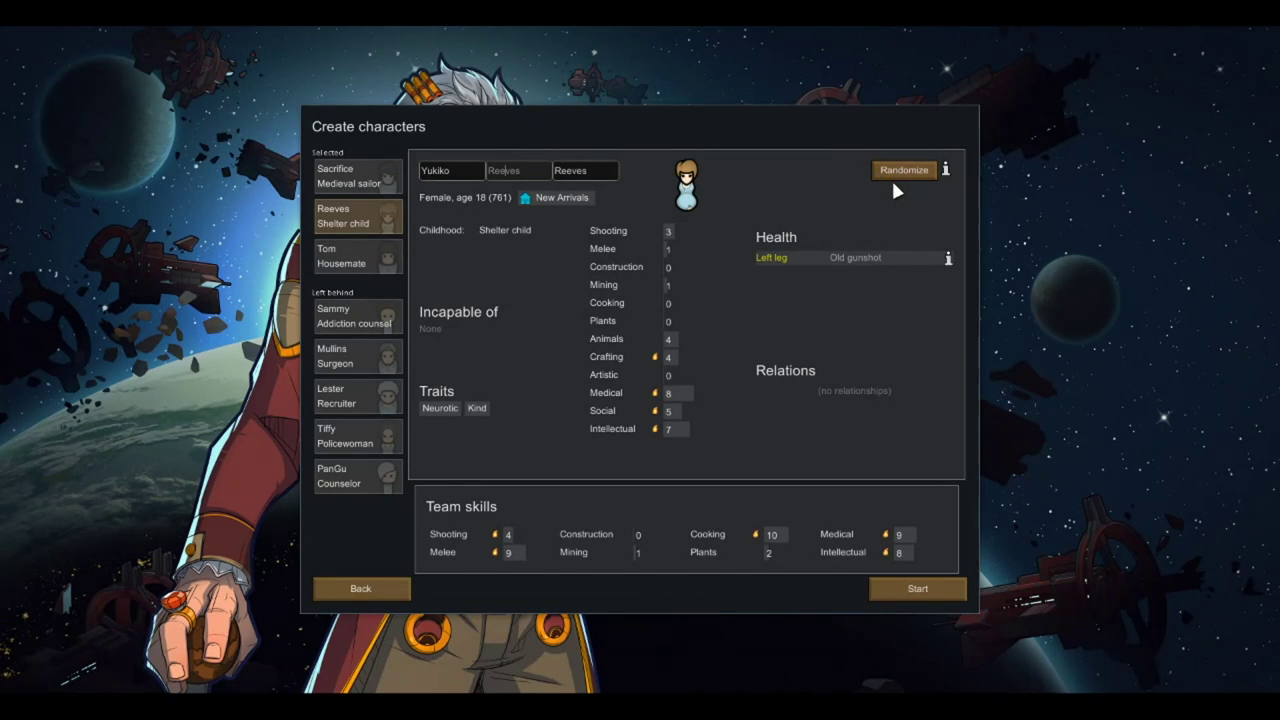
click(887, 175)
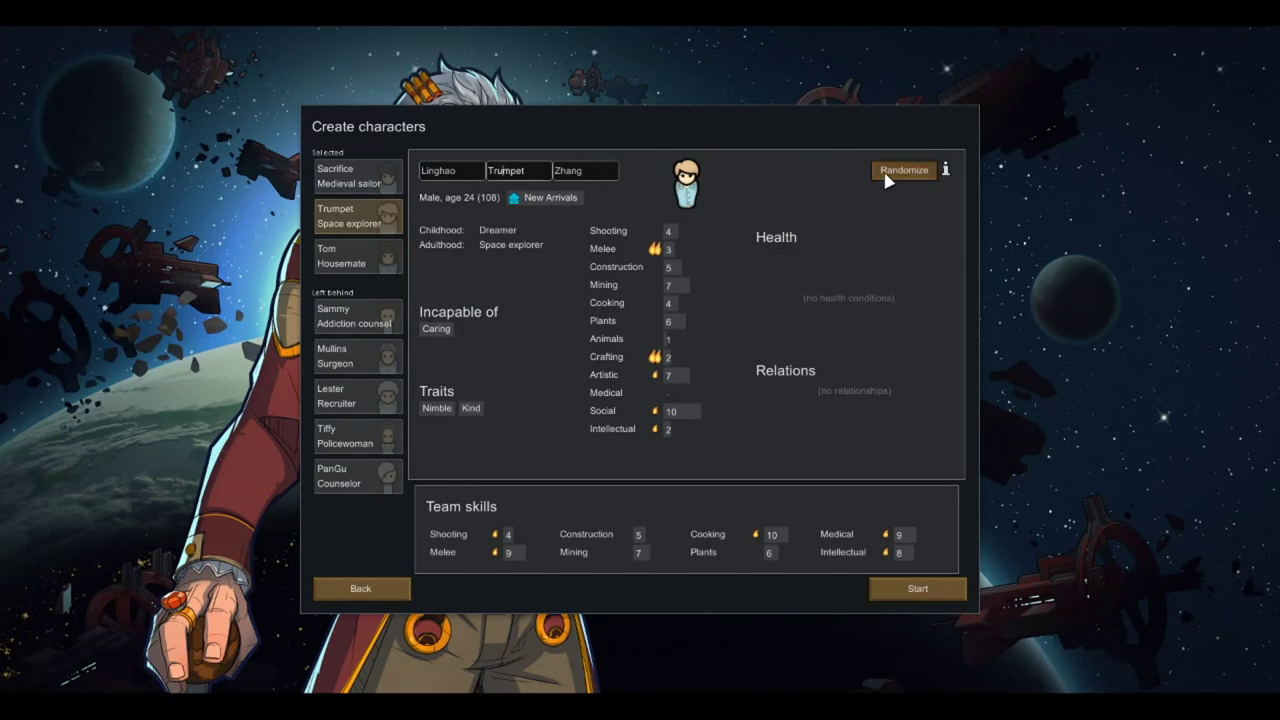
click(886, 178)
click(882, 178)
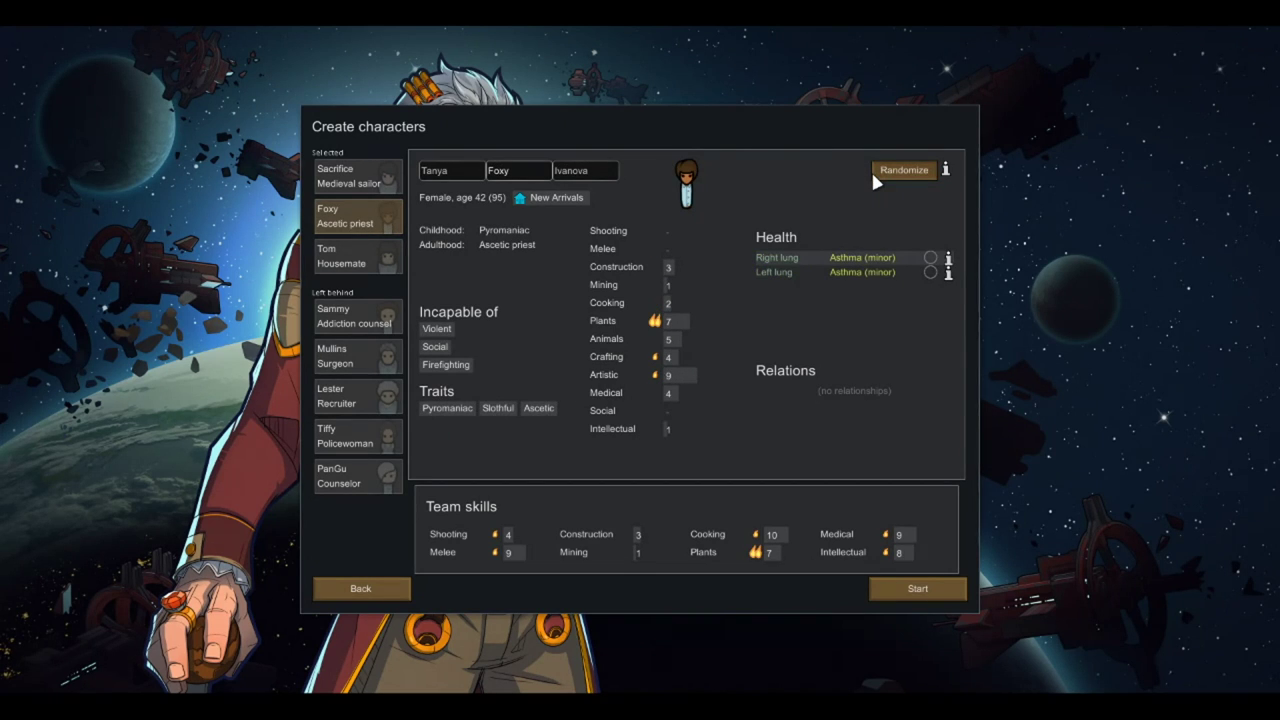
click(874, 176)
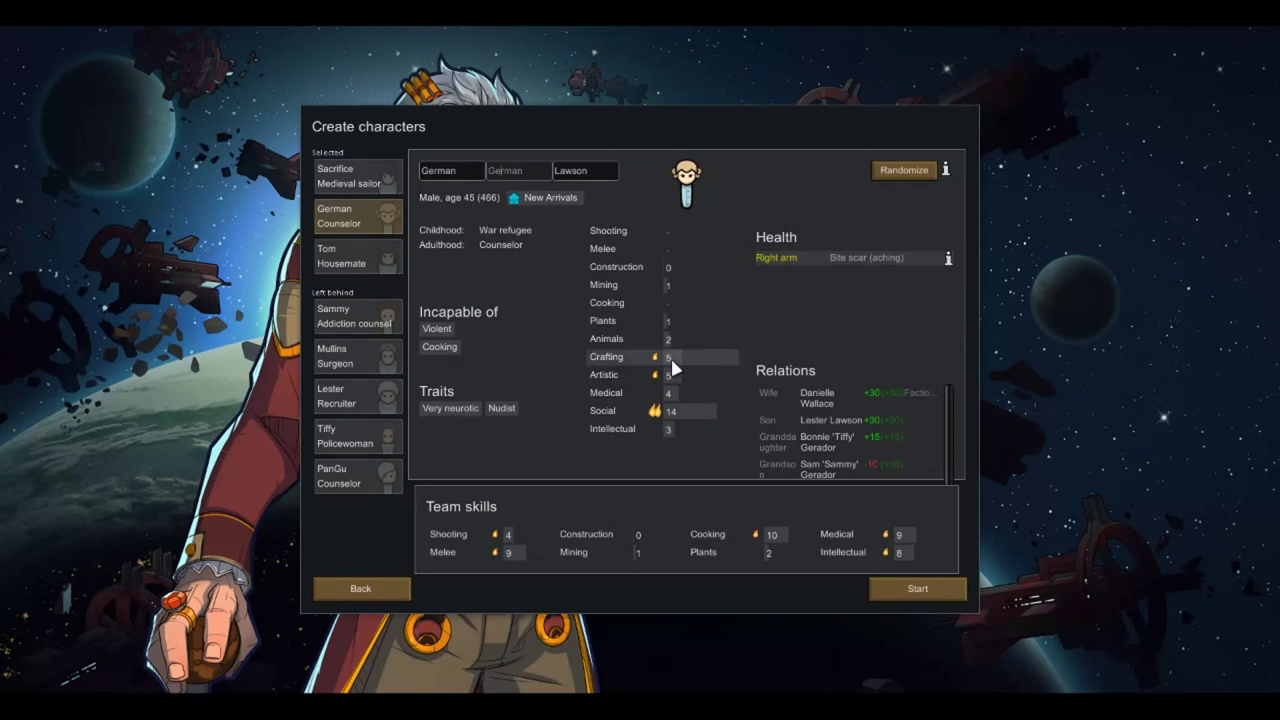
click(884, 177)
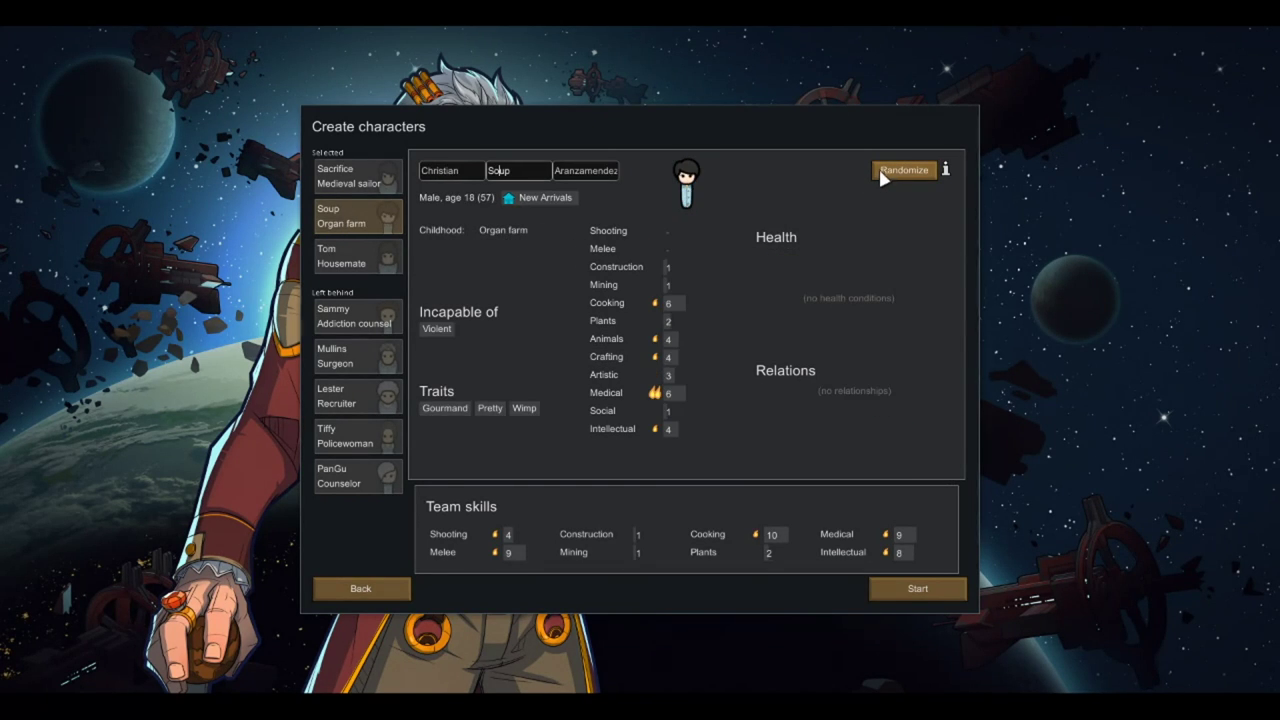
click(883, 175)
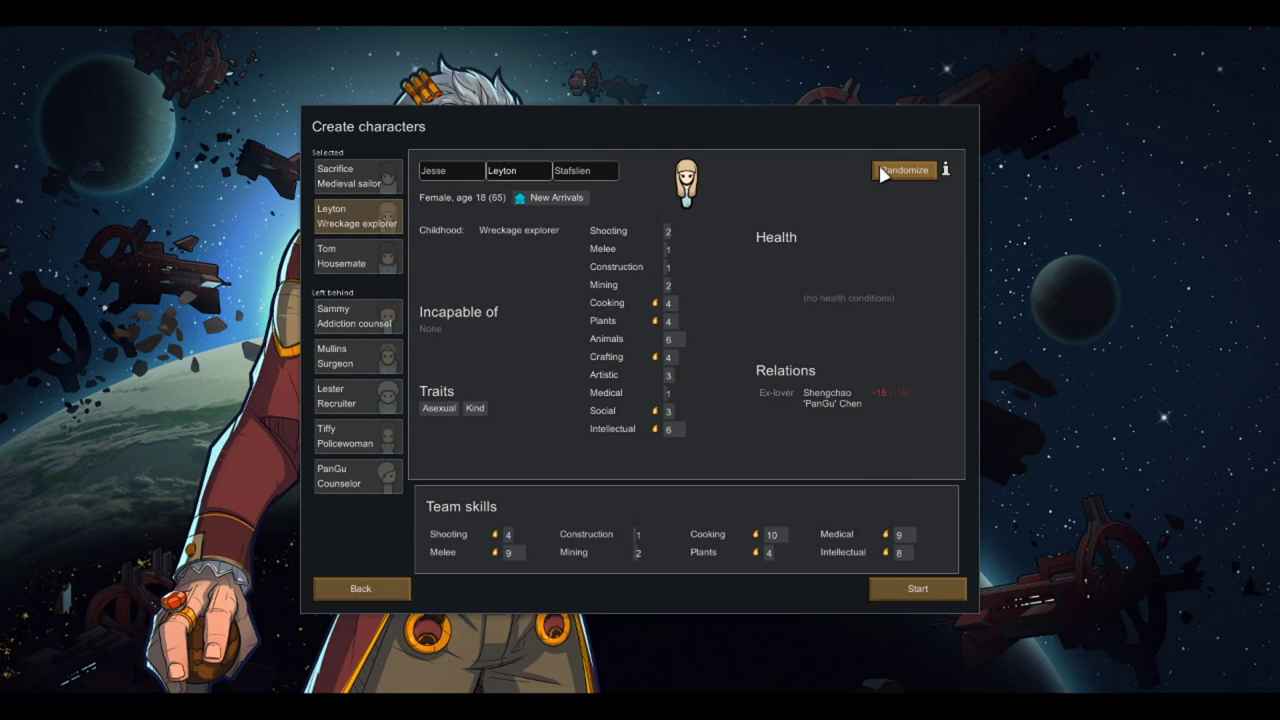
click(883, 174)
click(883, 174)
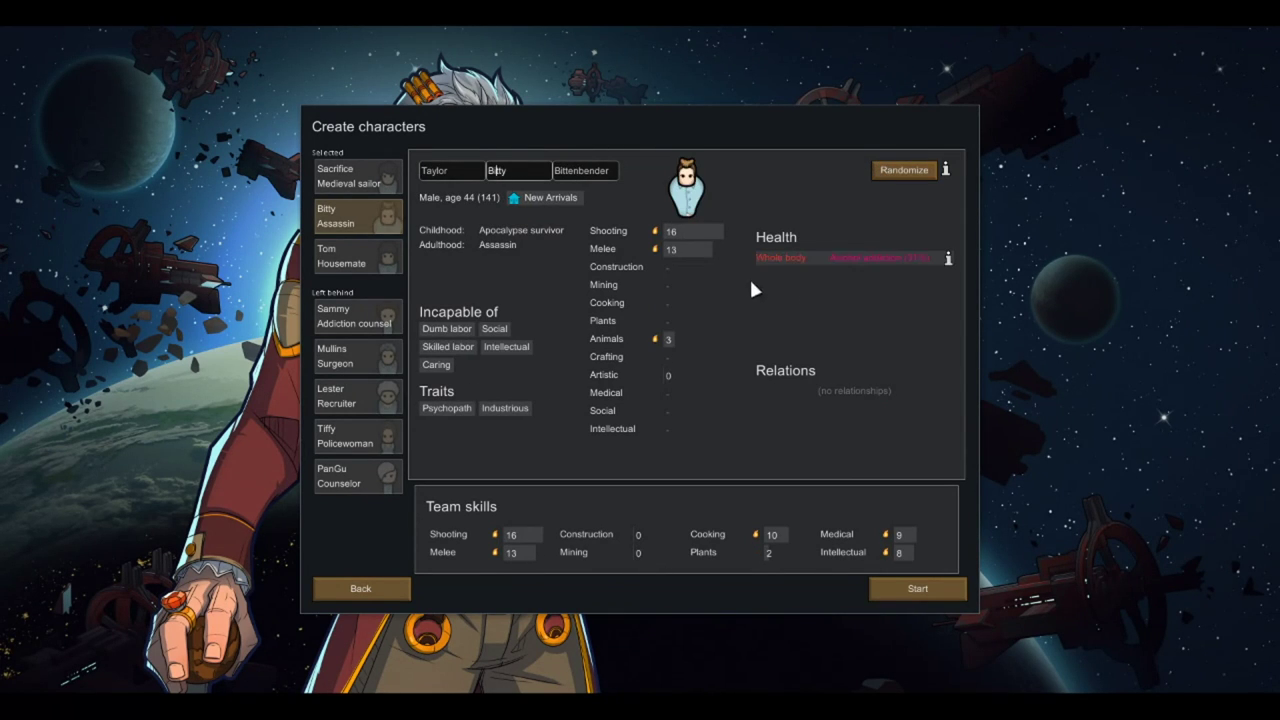
click(890, 172)
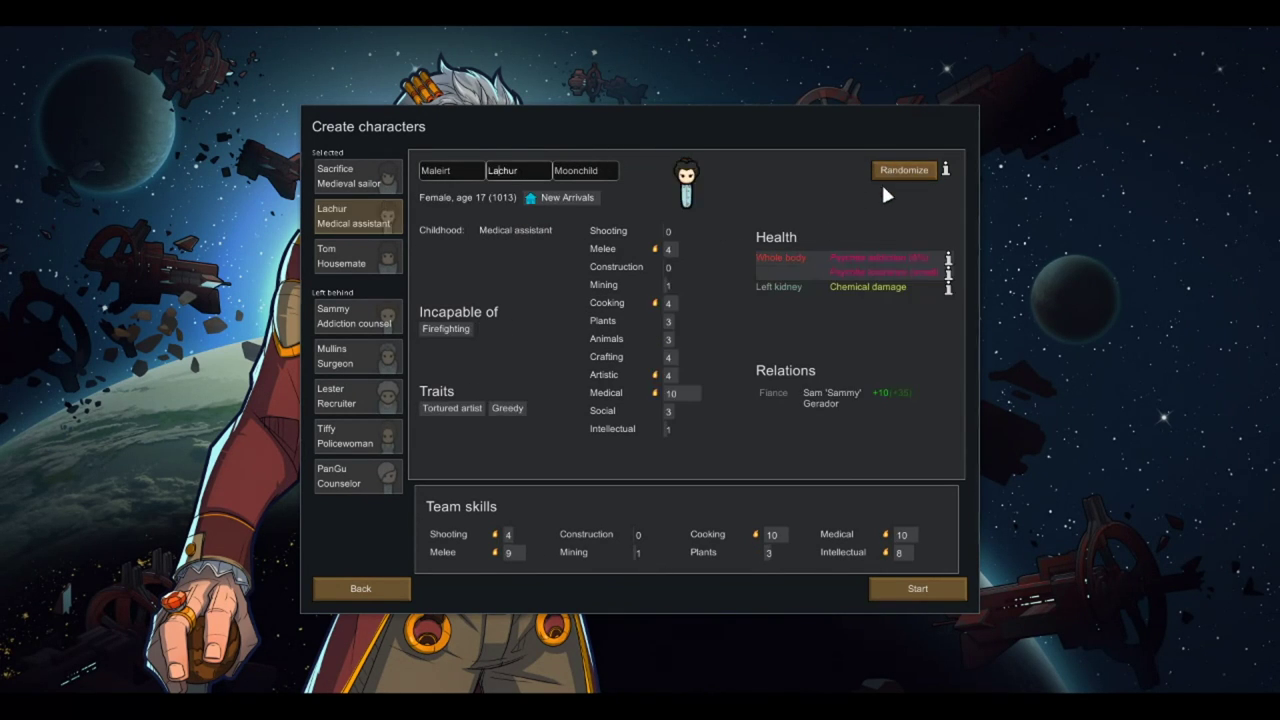
click(925, 172)
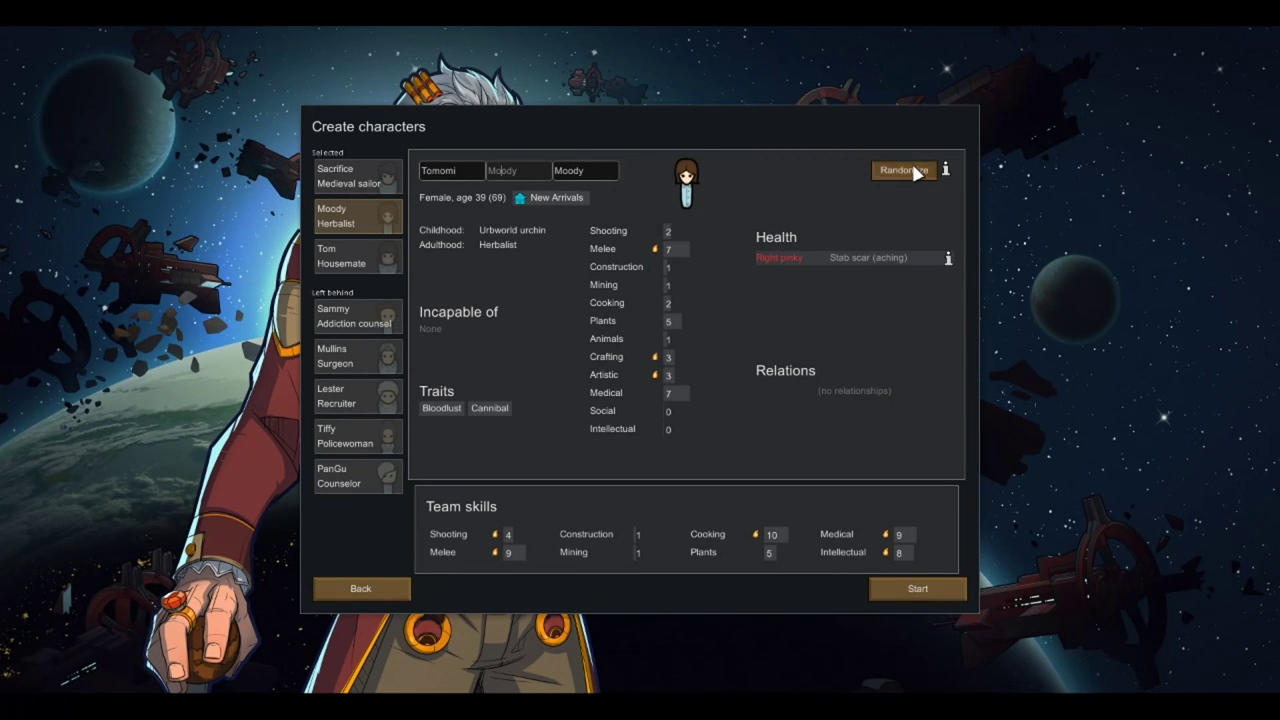
click(917, 172)
click(917, 172)
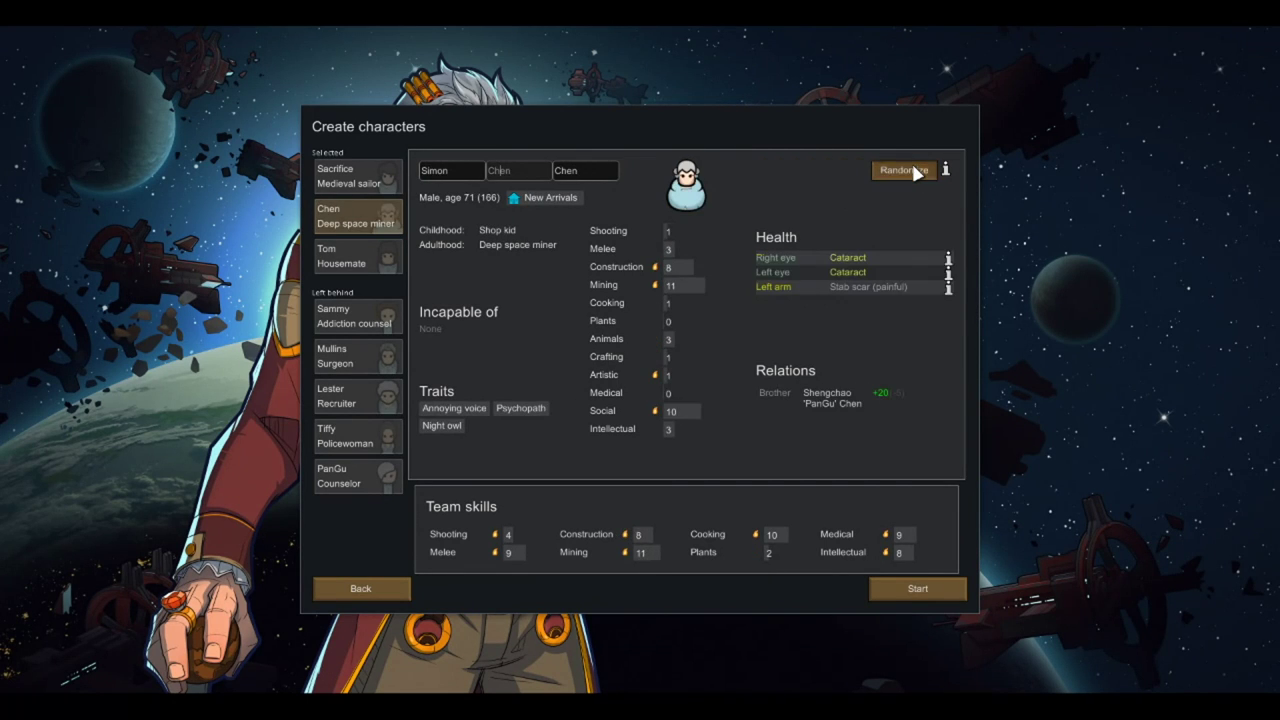
click(917, 172)
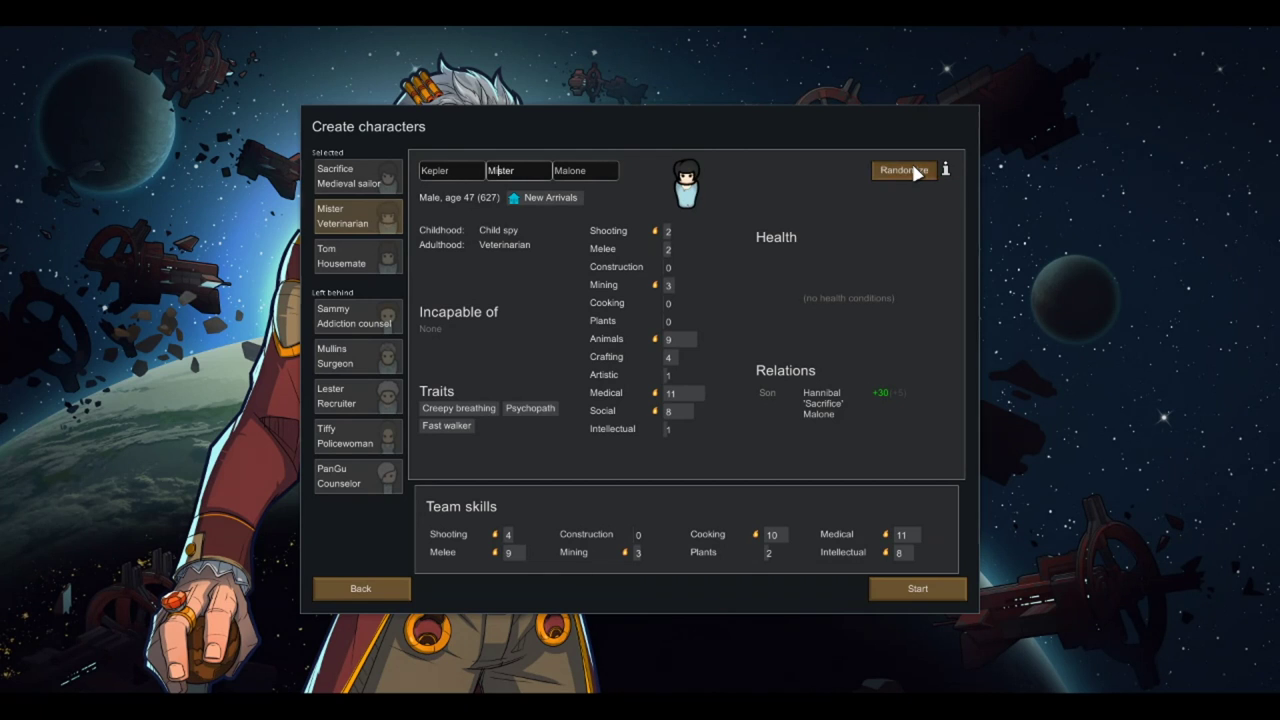
click(917, 172)
click(917, 172)
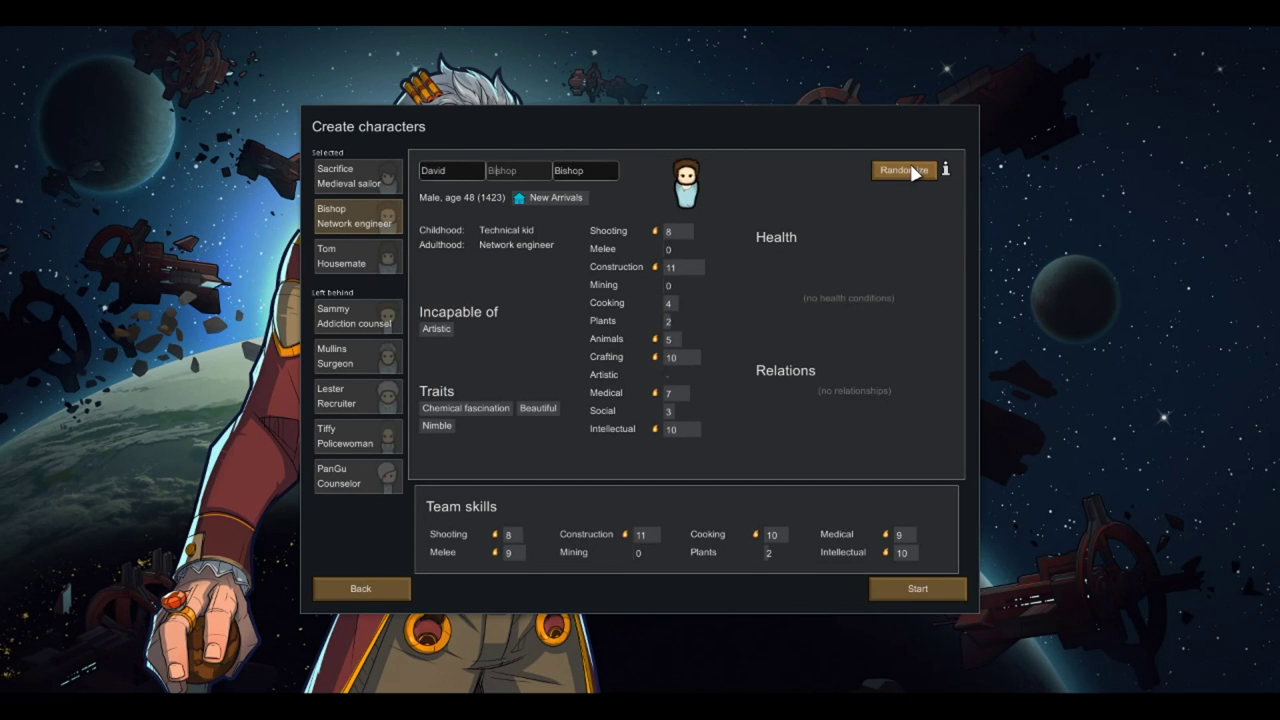
click(915, 172)
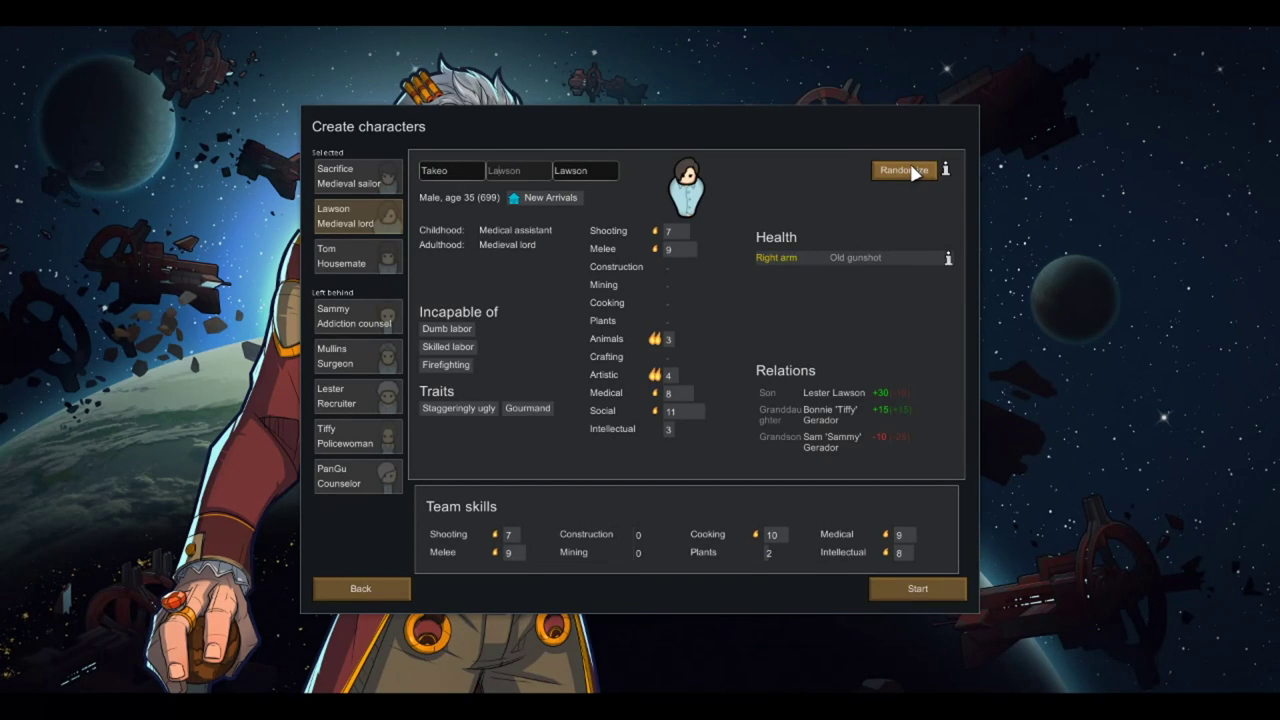
click(915, 172)
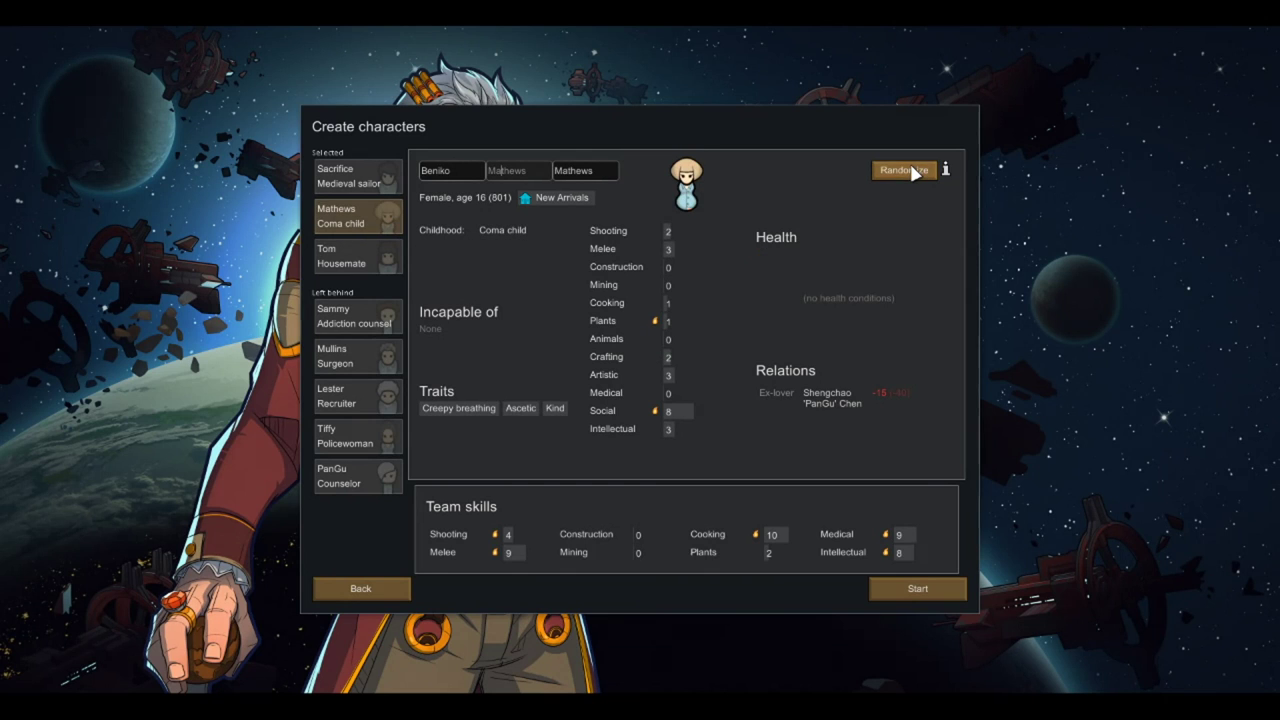
click(915, 172)
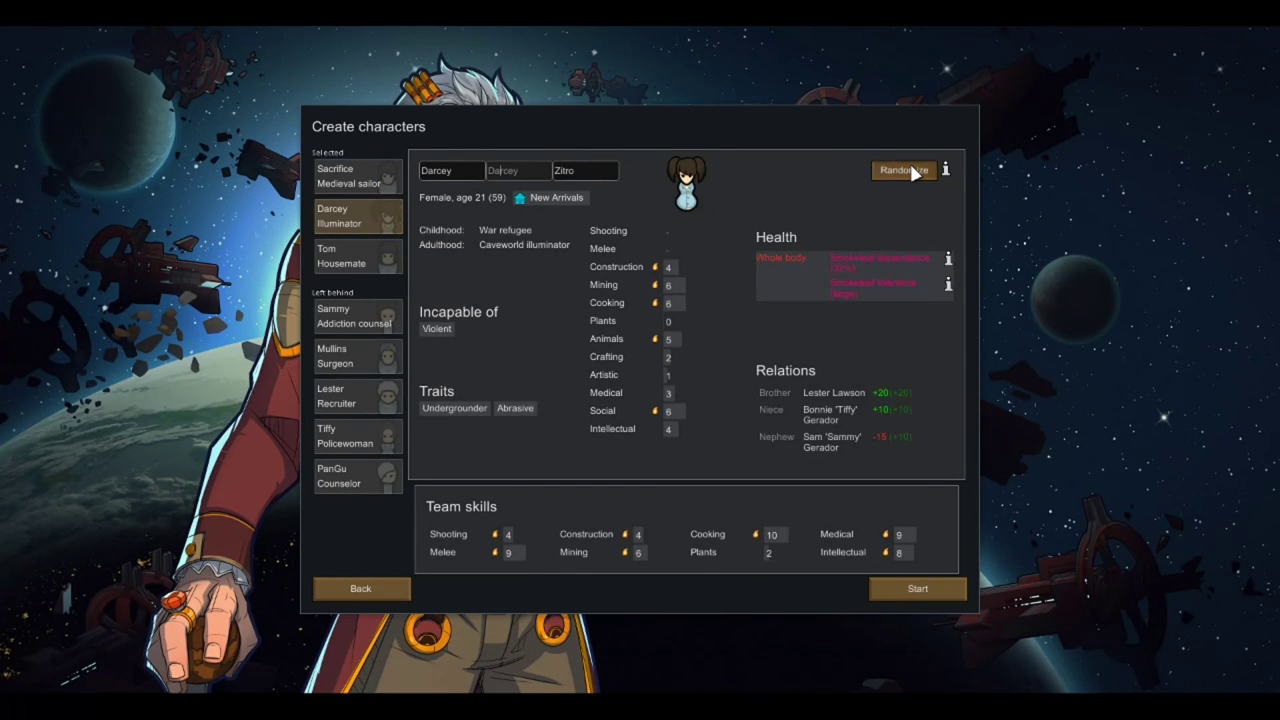
click(915, 172)
click(915, 172)
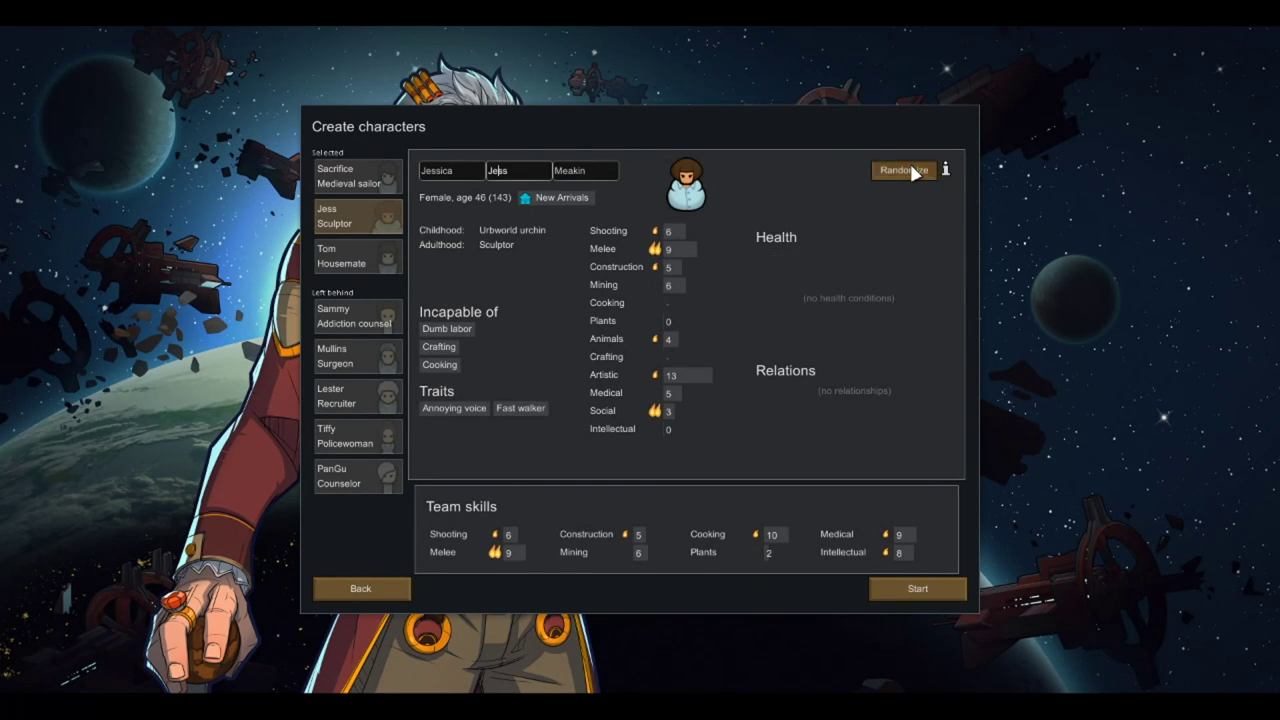
click(915, 172)
click(915, 172)
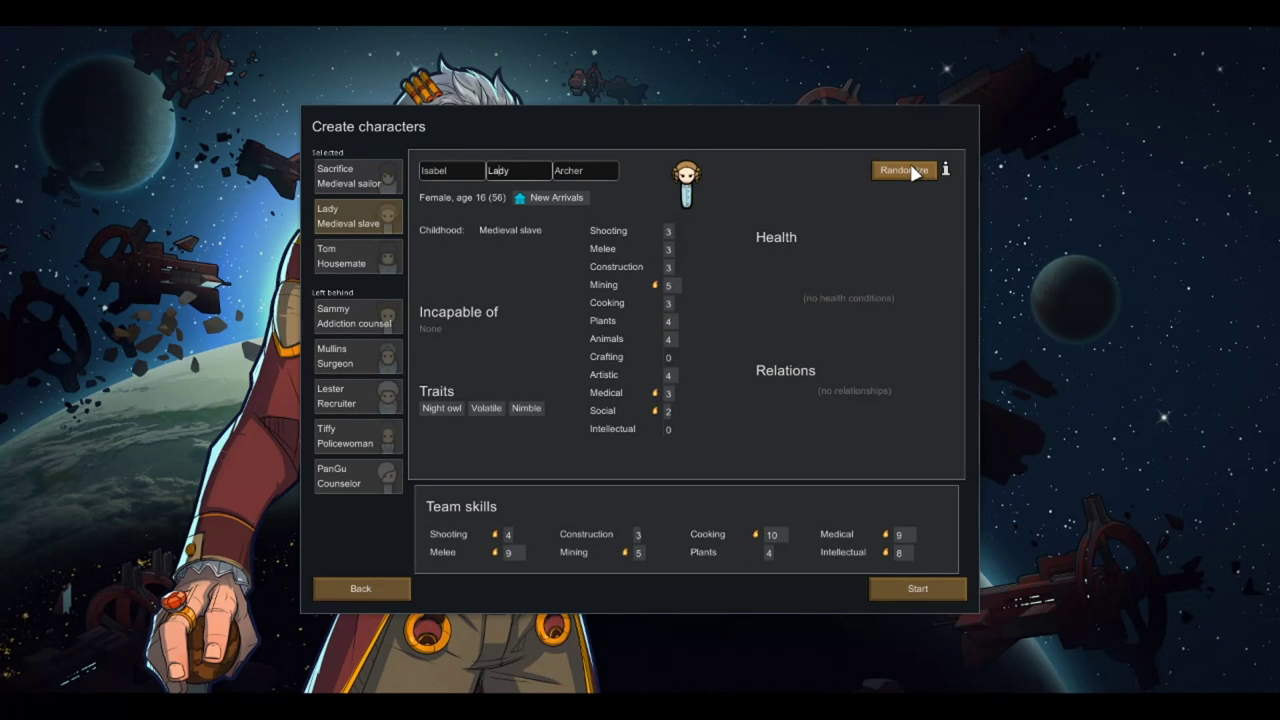
click(915, 172)
click(913, 172)
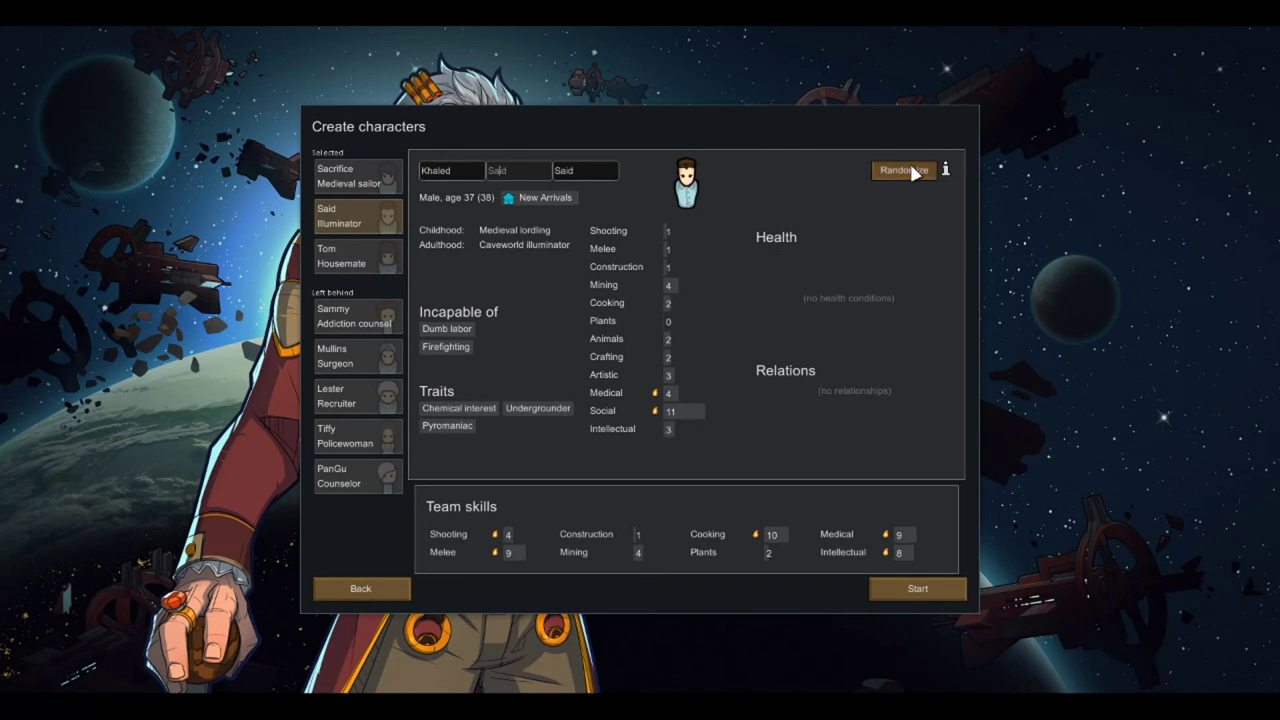
click(913, 172)
click(914, 171)
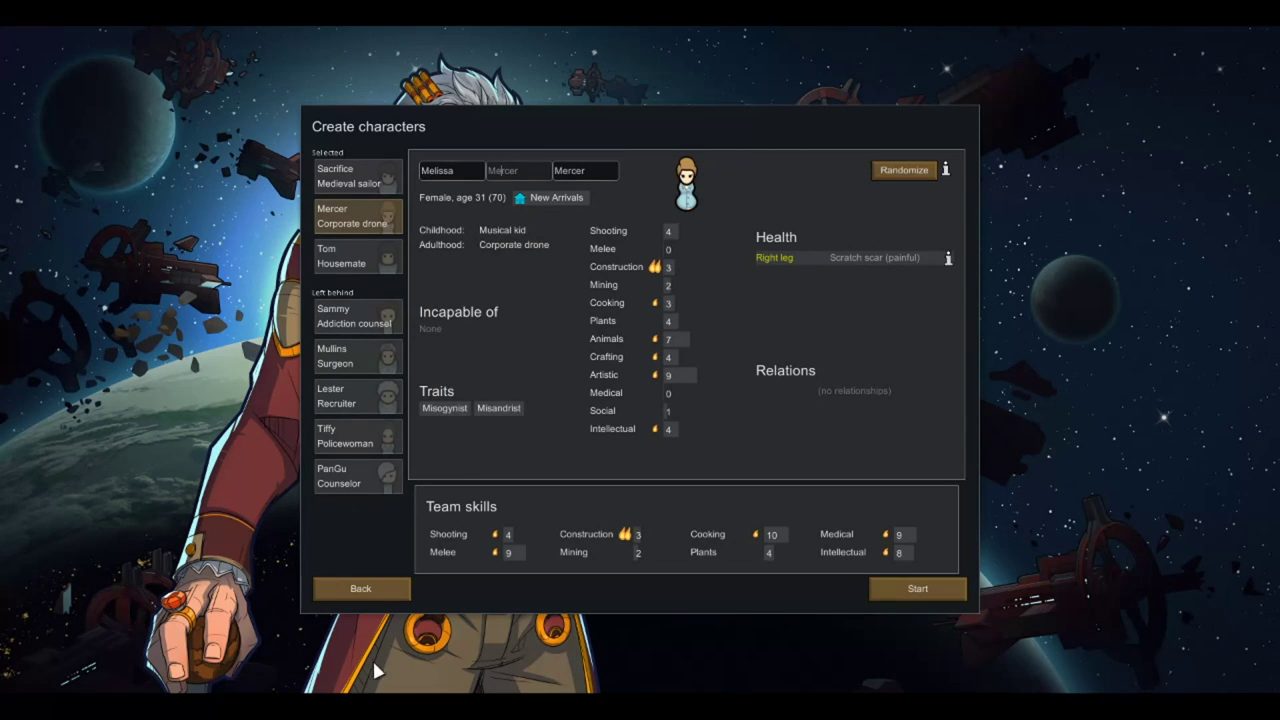
click(375, 592)
click(513, 671)
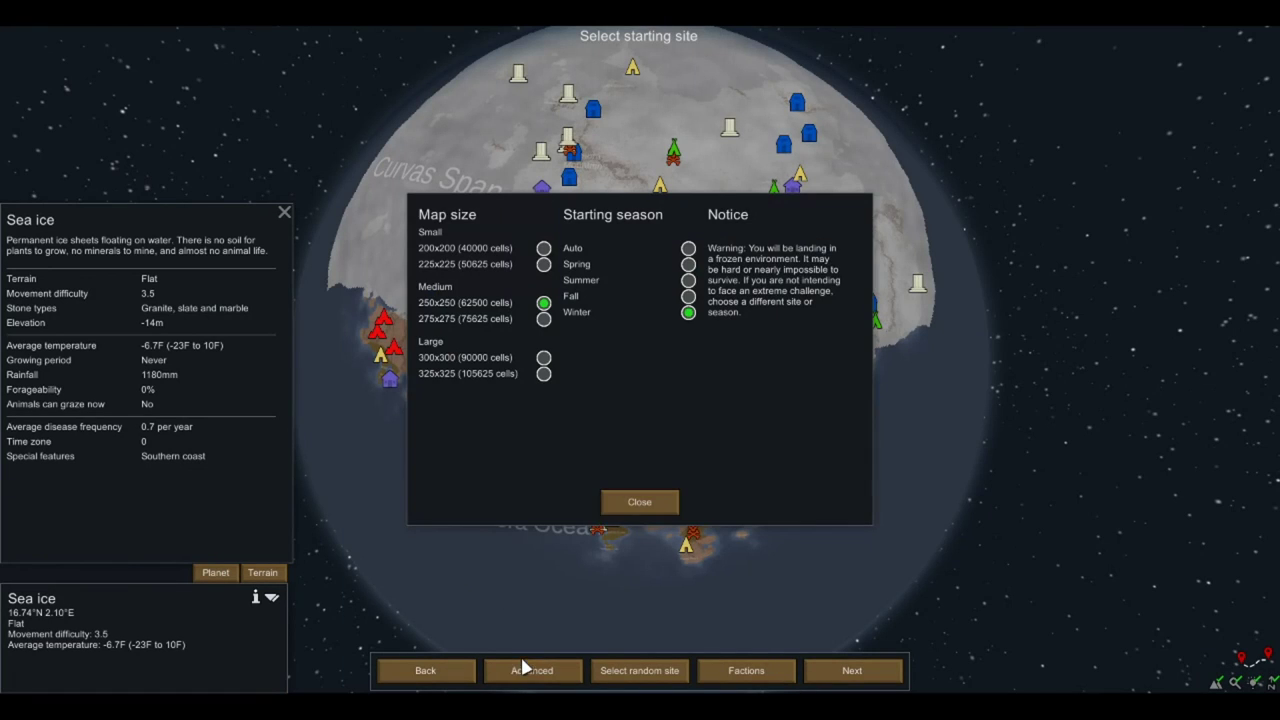
Step: Close the map settings, go to character creation, and select the second colonist
click(617, 506)
click(872, 665)
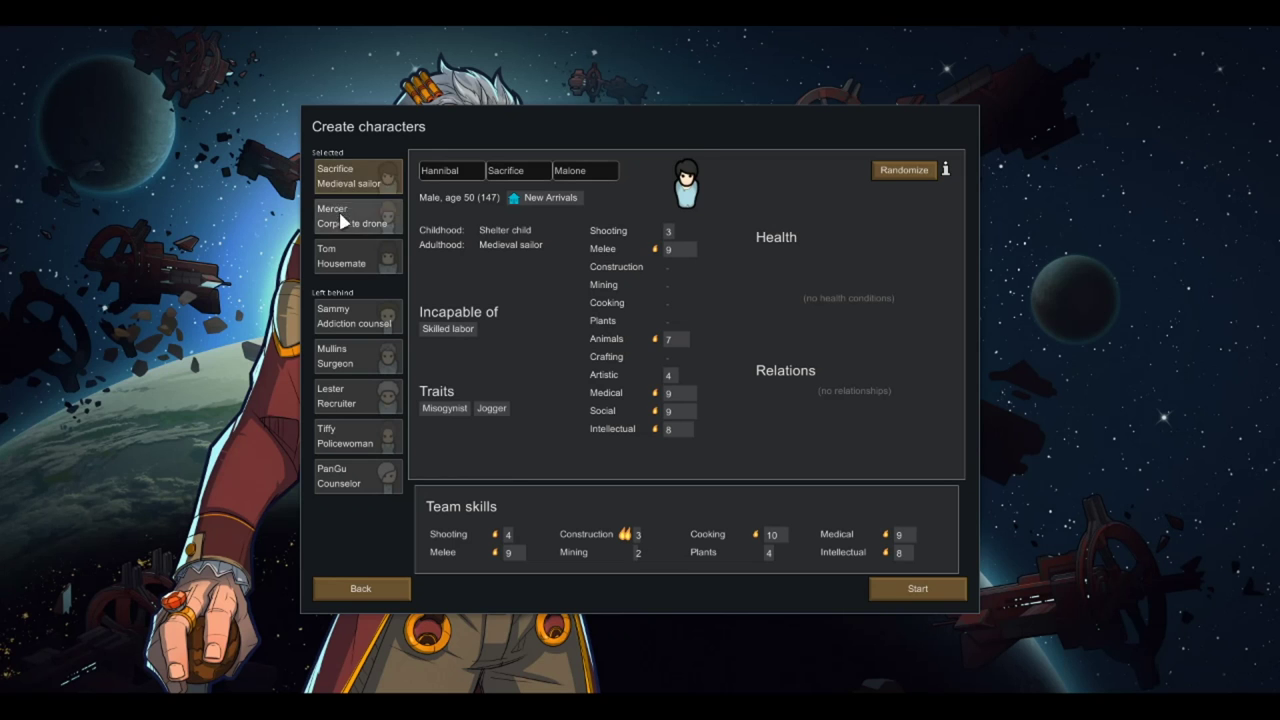
click(343, 215)
Step: Reroll the second colonist until Susskind Rivera, Very neurotic with Bloodlust, appears
click(897, 173)
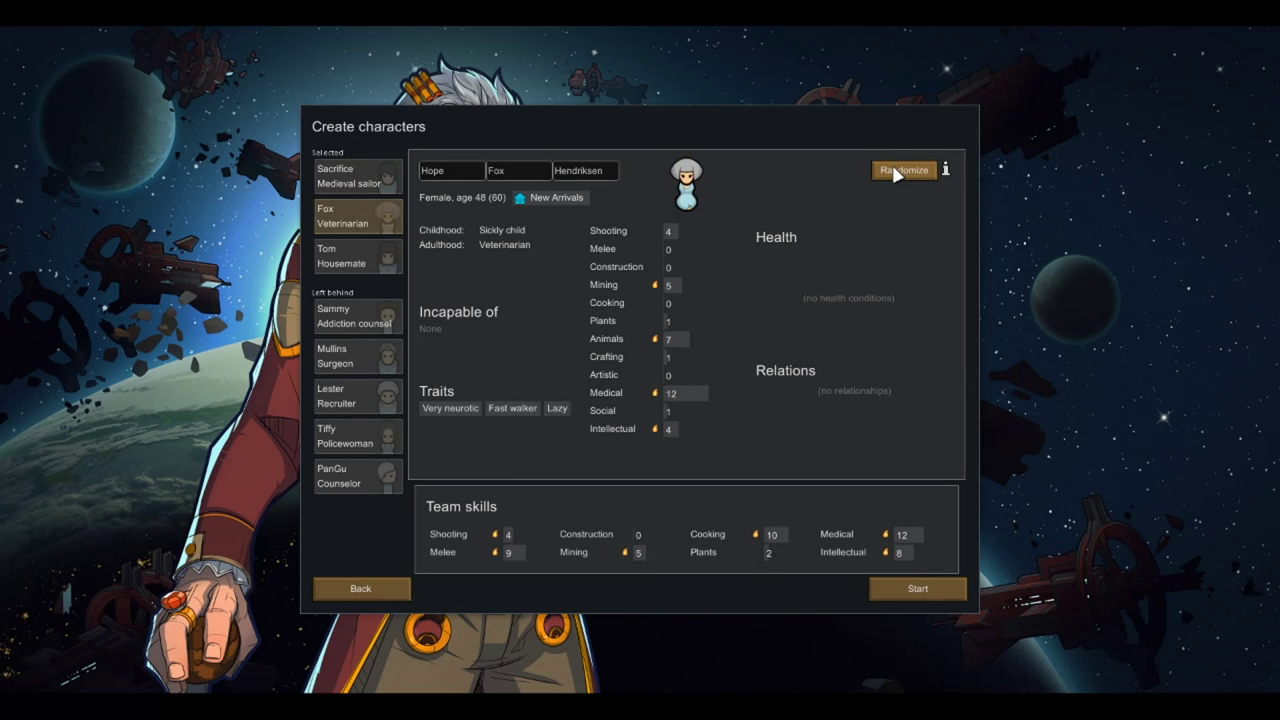
click(904, 177)
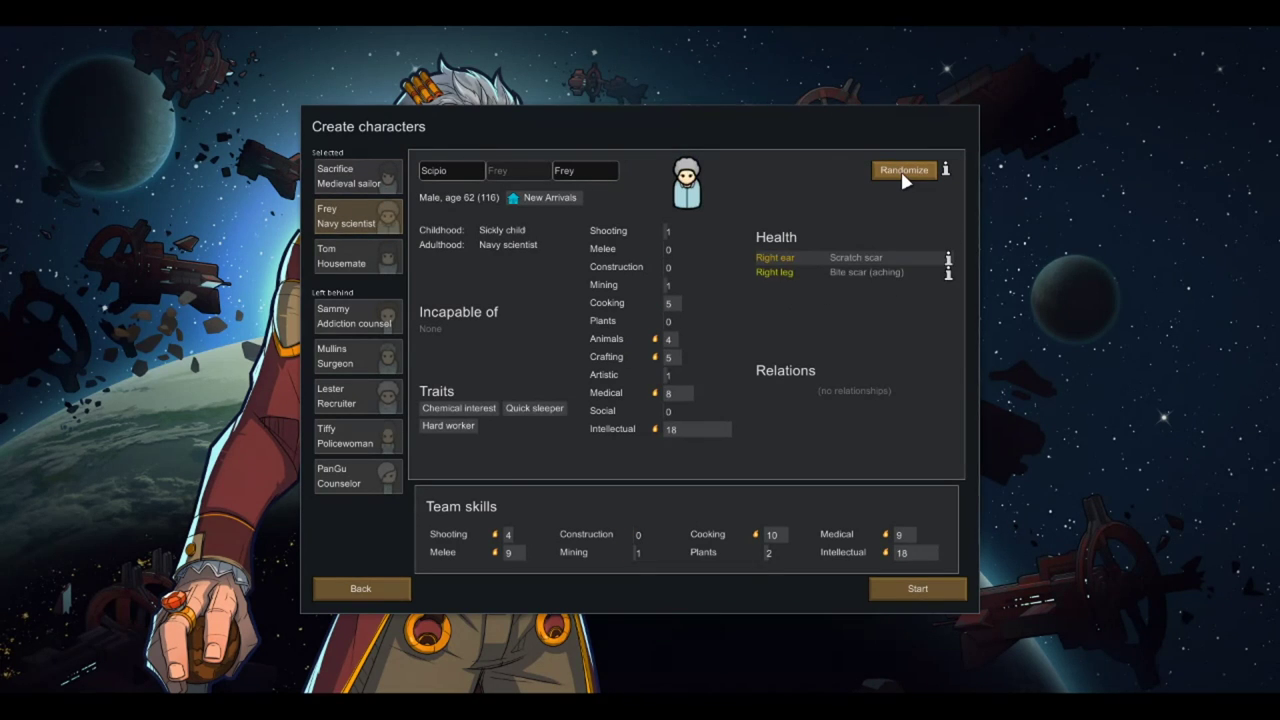
click(904, 177)
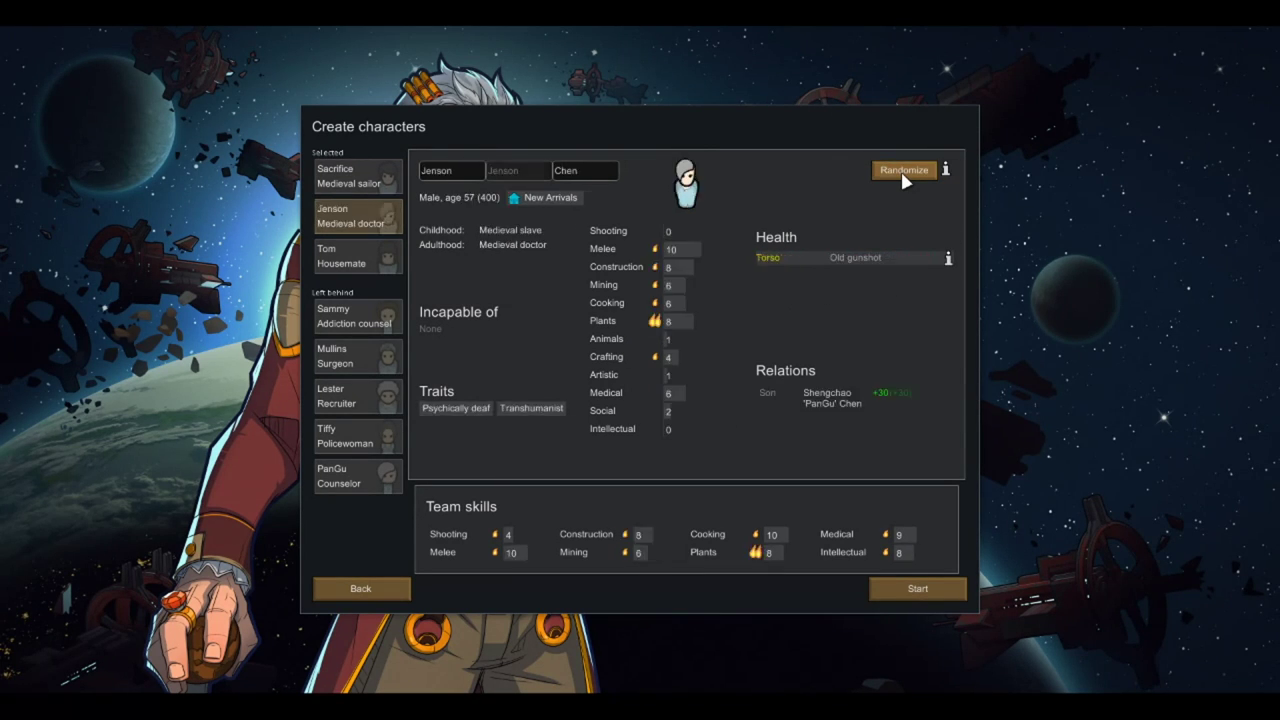
click(904, 177)
click(904, 177)
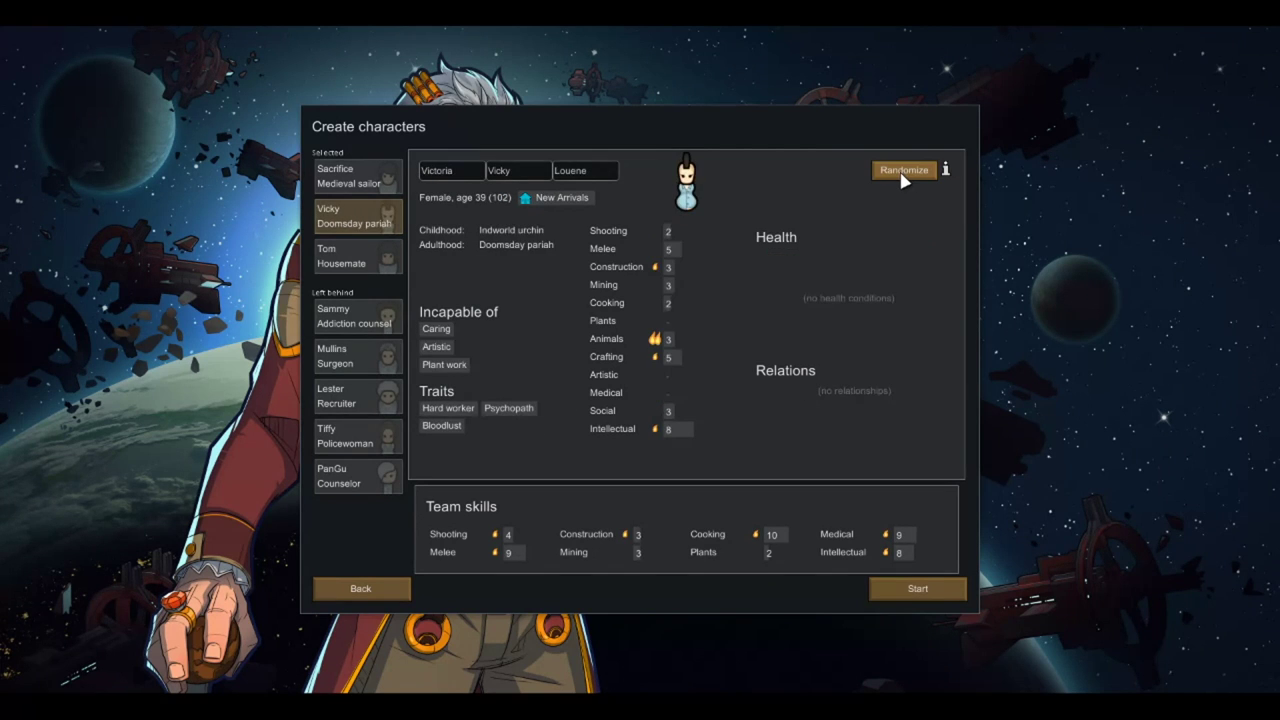
click(904, 177)
click(904, 177)
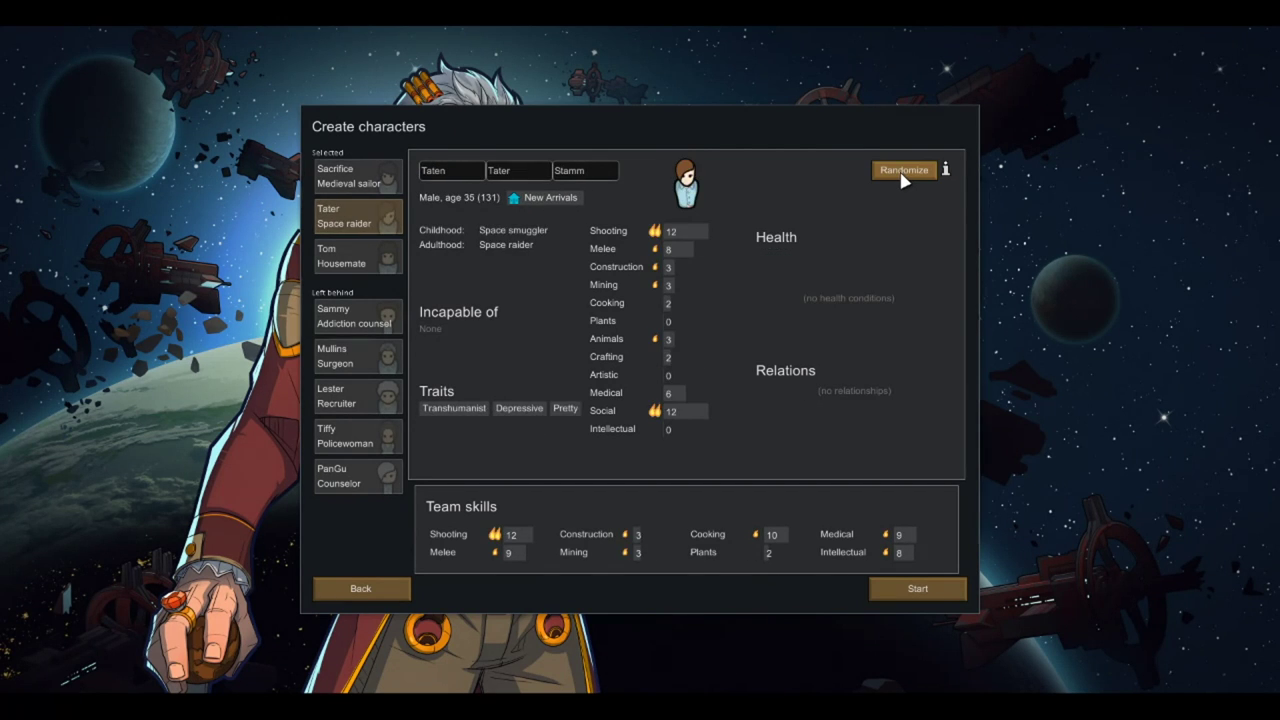
click(904, 177)
click(904, 177)
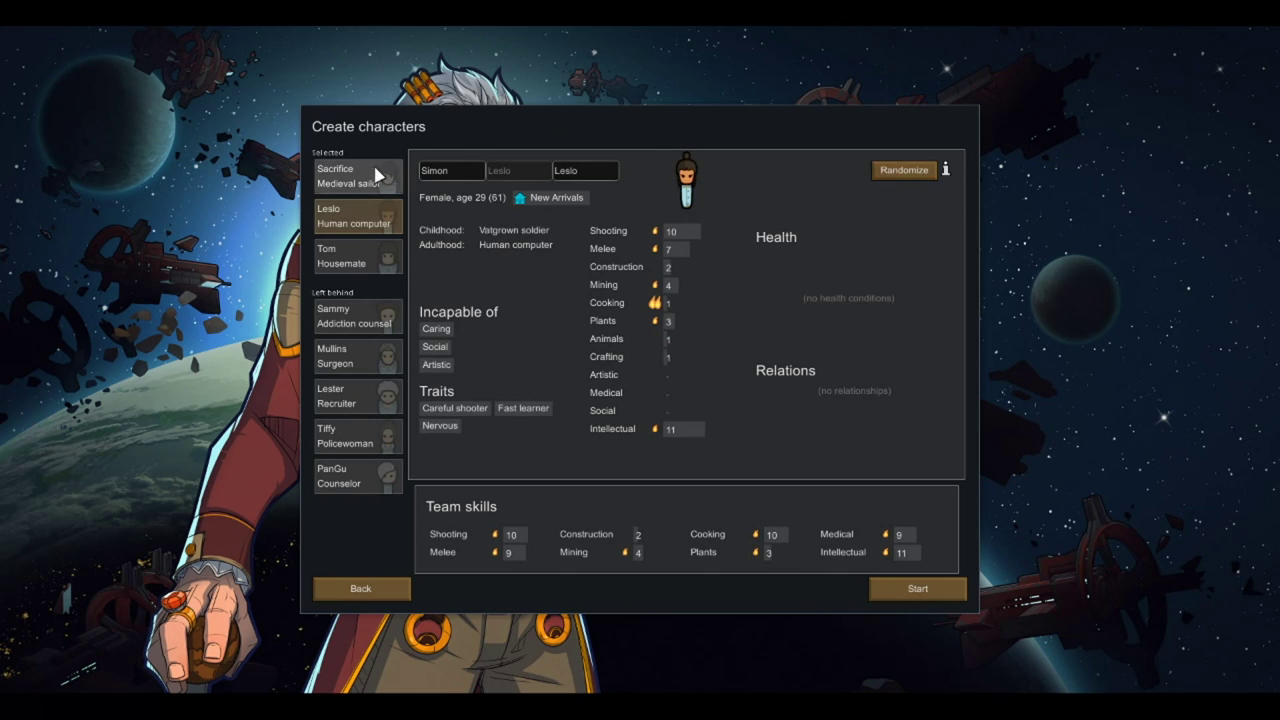
click(886, 172)
click(885, 173)
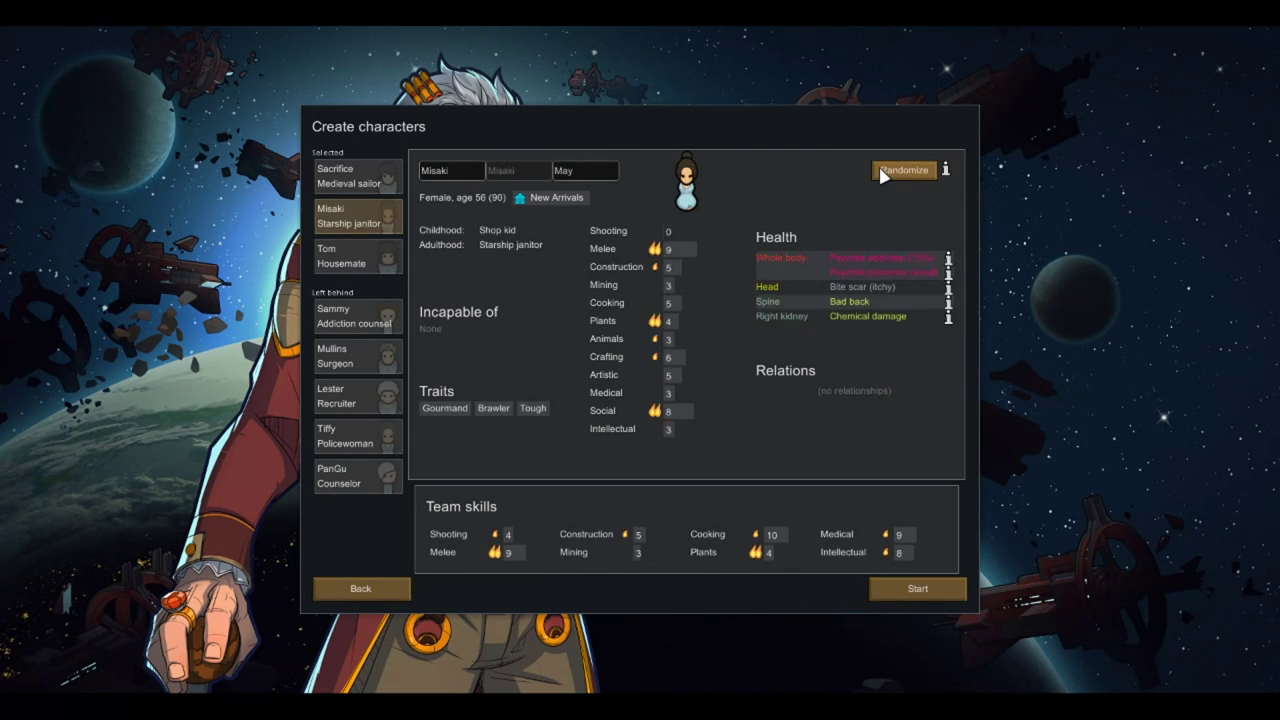
click(884, 174)
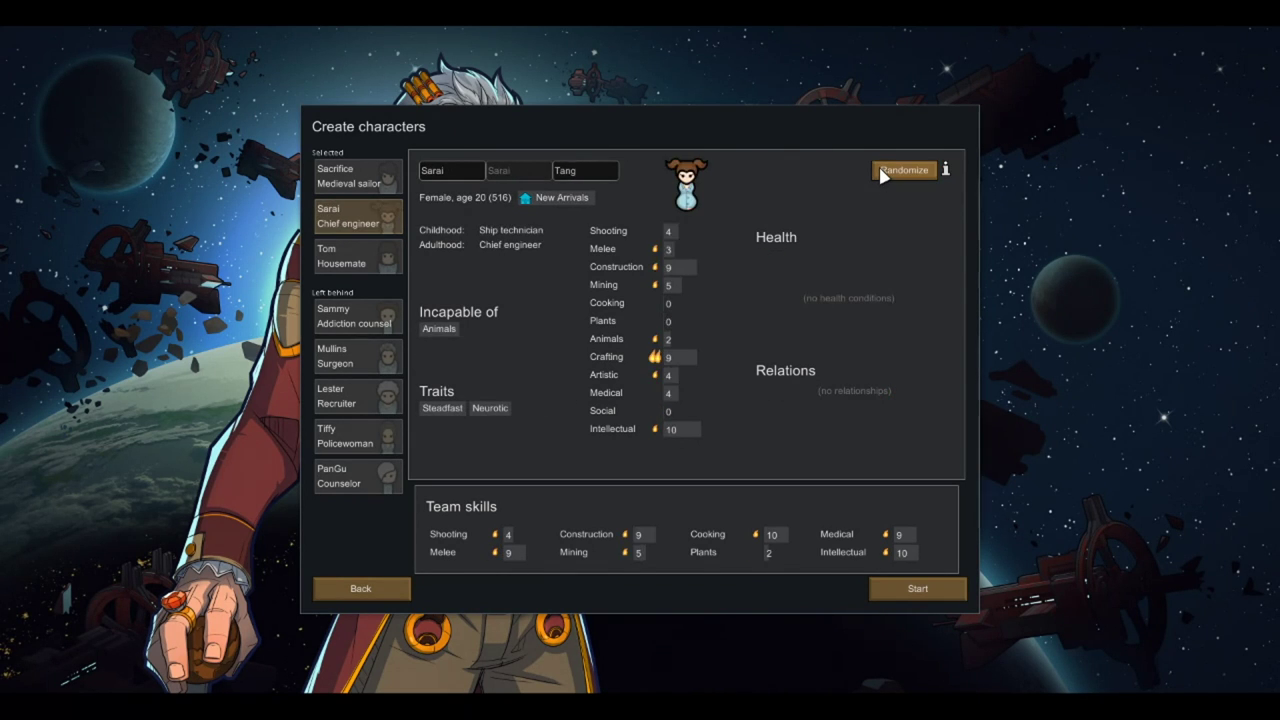
click(884, 174)
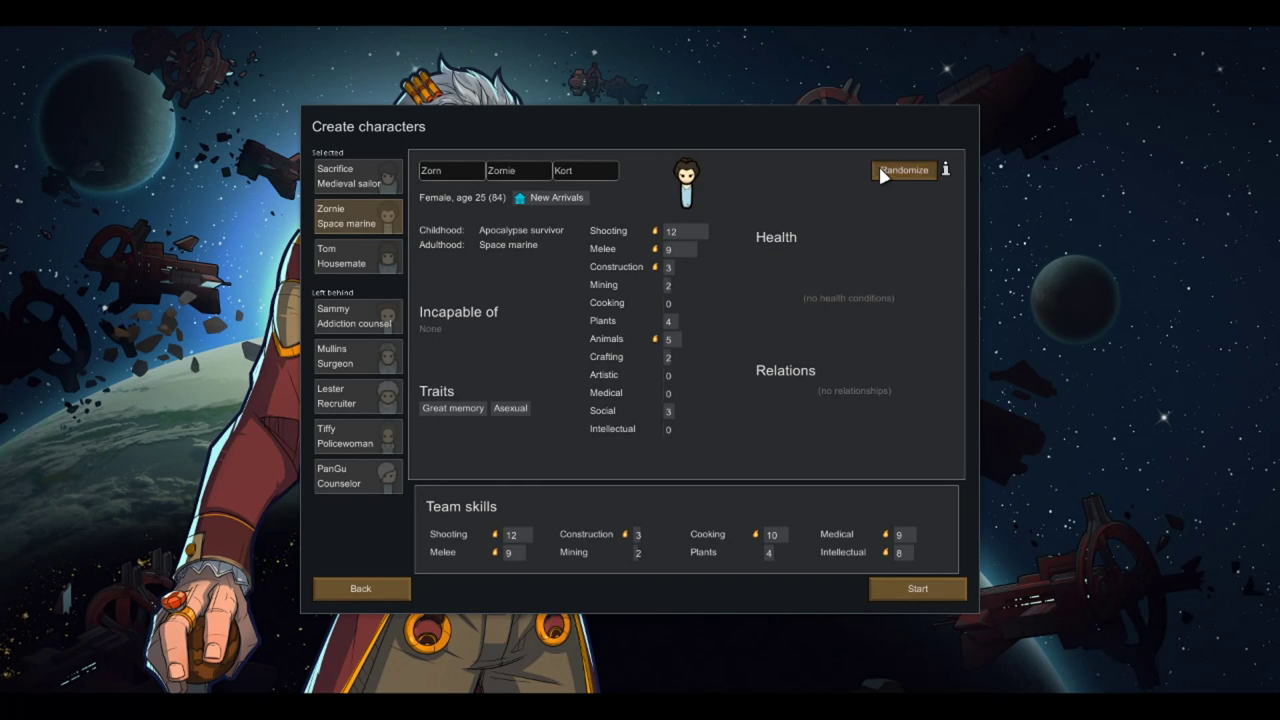
click(884, 174)
click(884, 174)
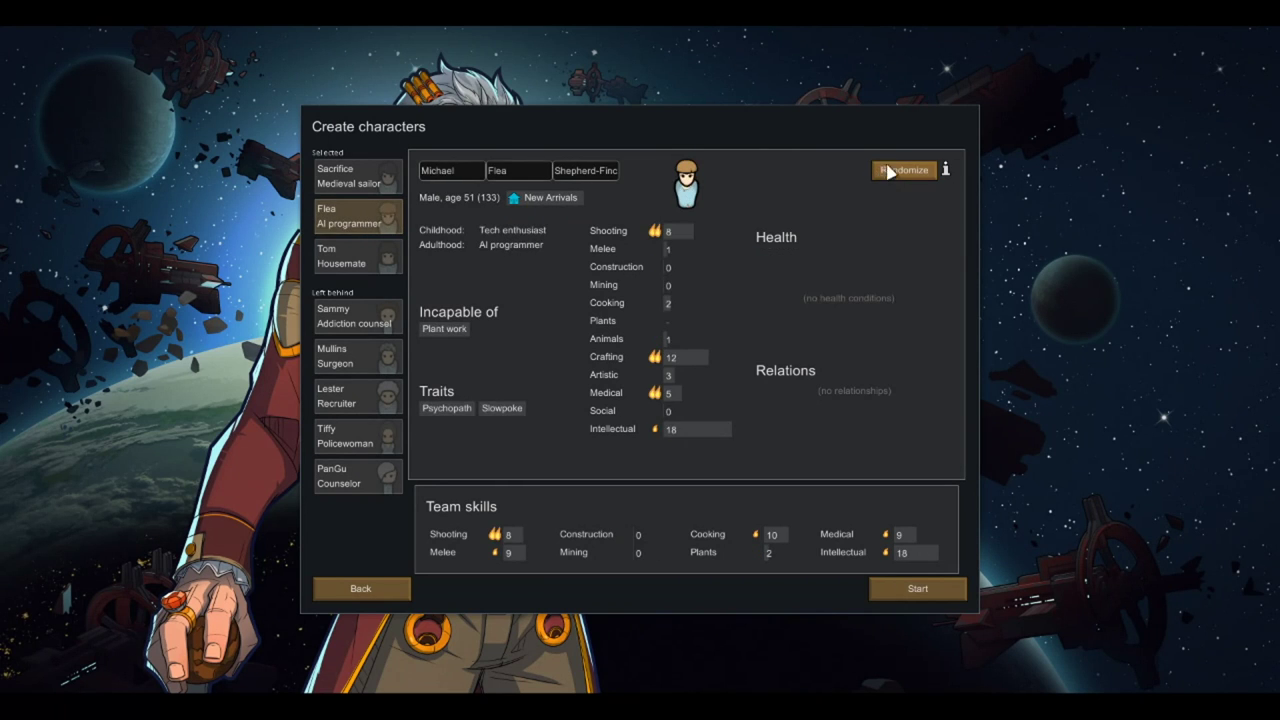
click(898, 170)
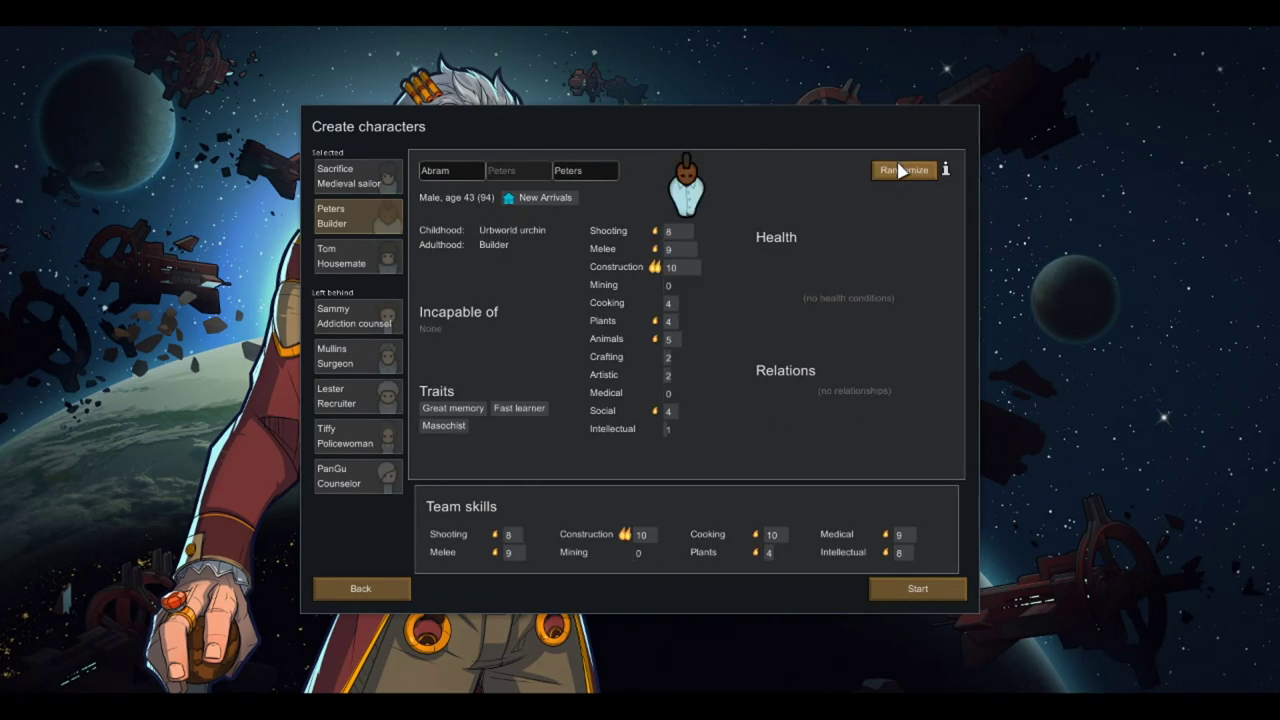
click(900, 171)
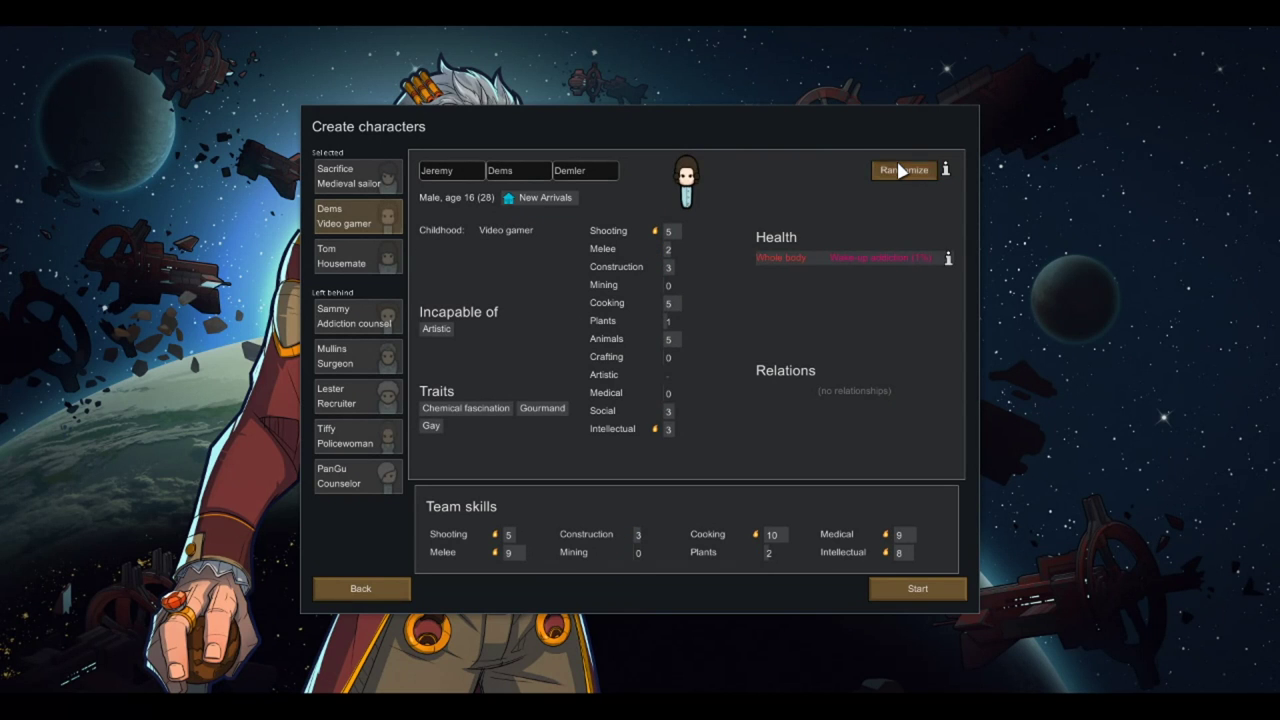
click(899, 171)
click(899, 171)
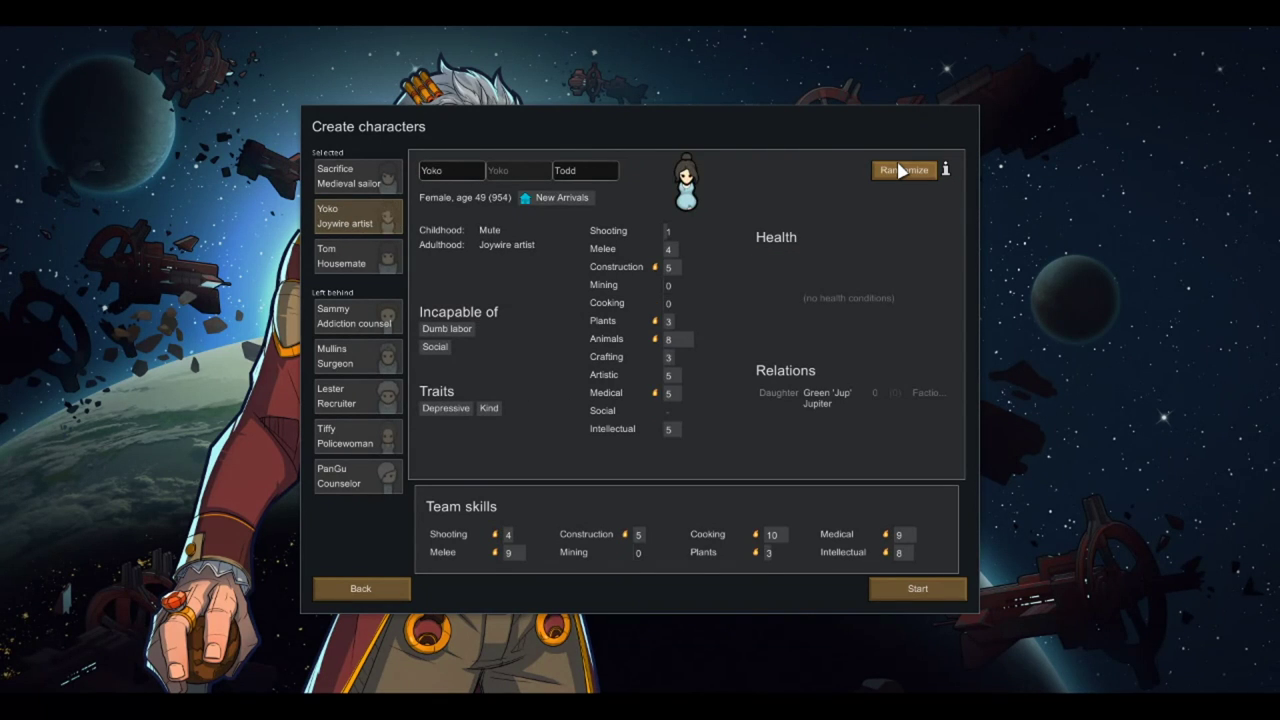
click(900, 171)
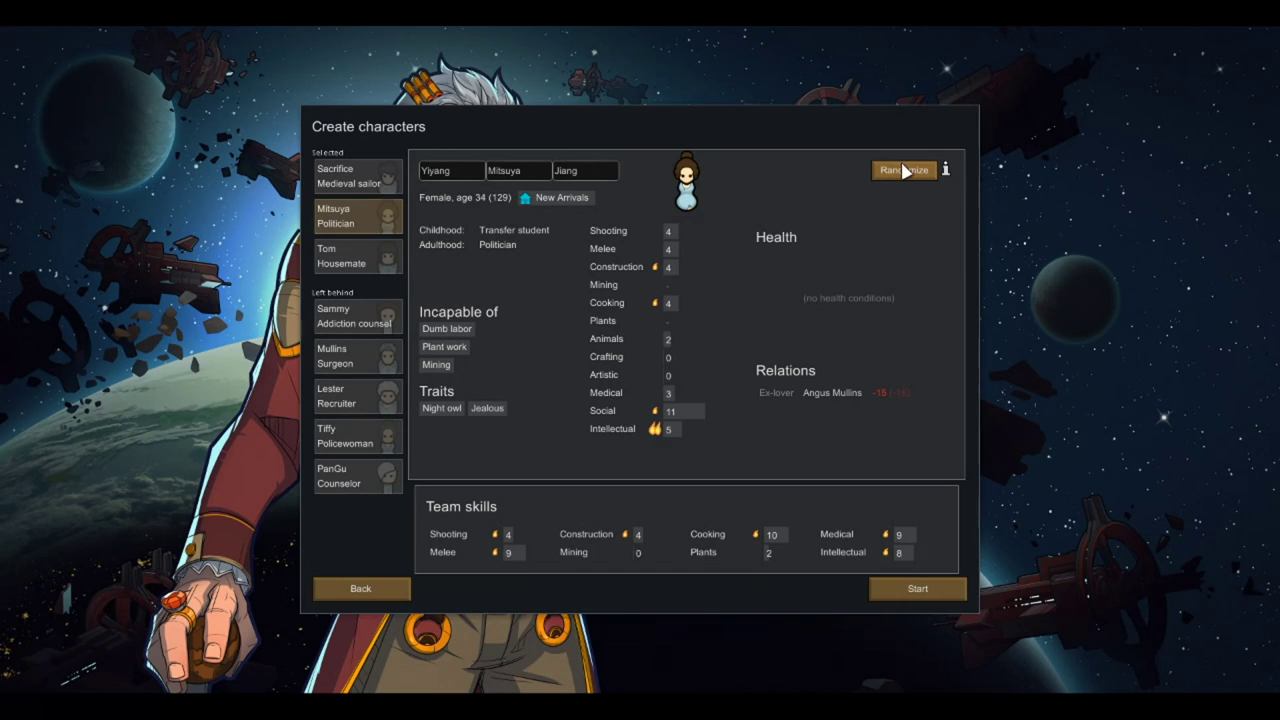
click(904, 171)
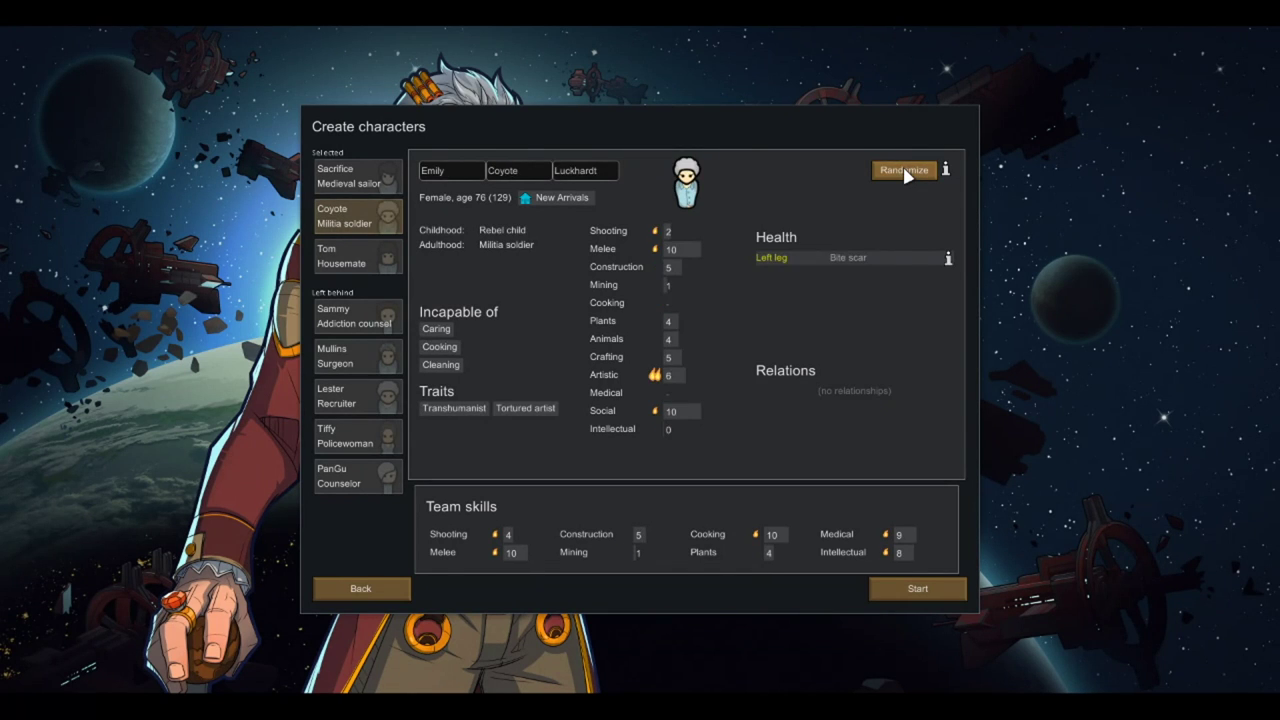
click(904, 172)
click(903, 174)
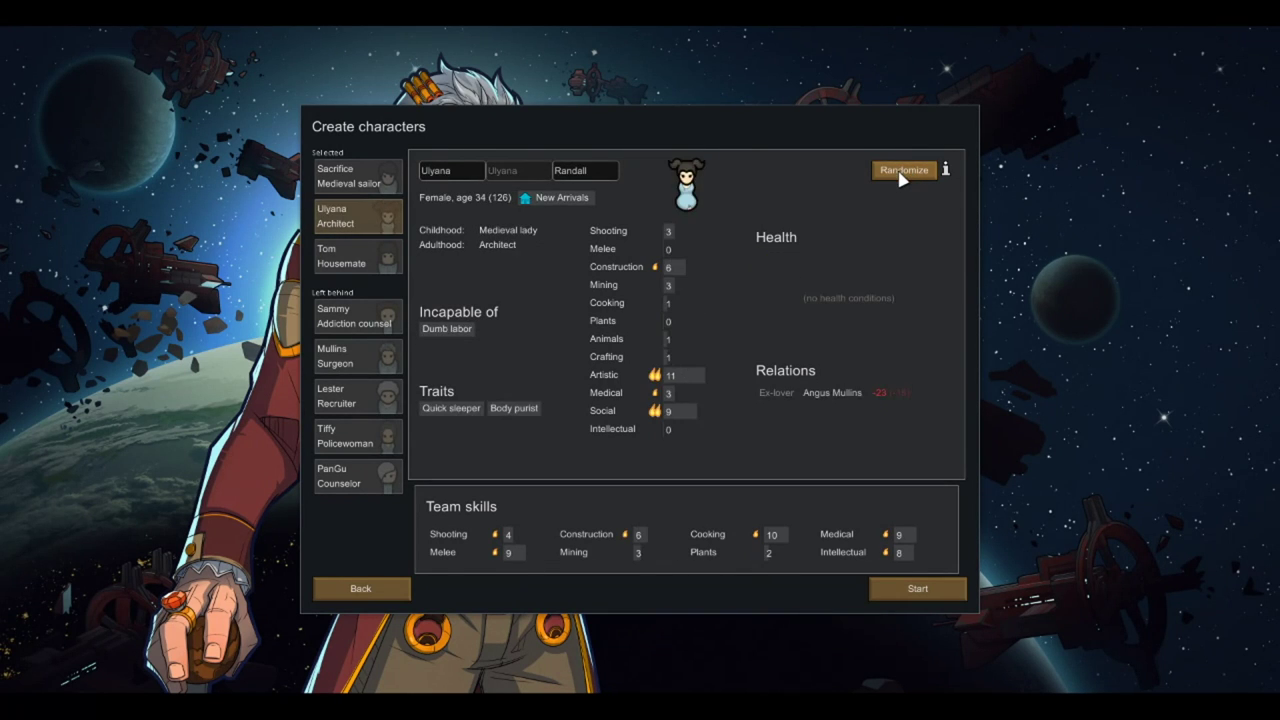
click(902, 176)
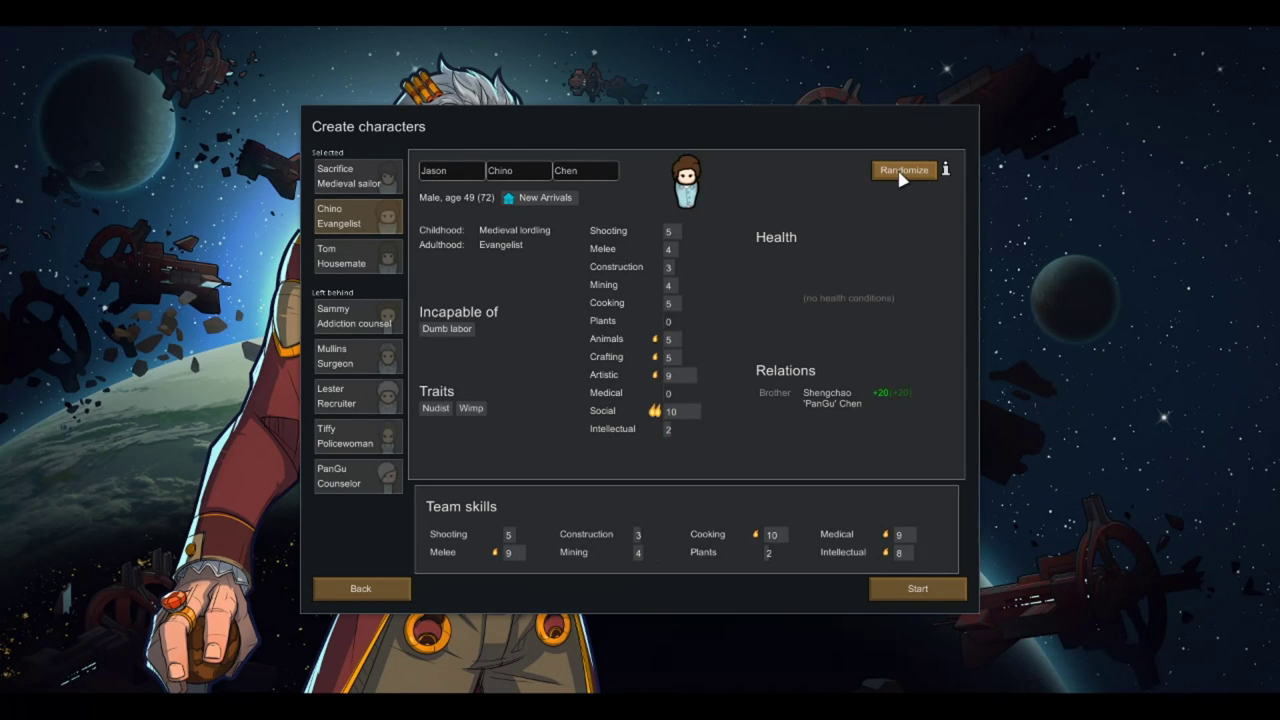
click(903, 177)
click(898, 177)
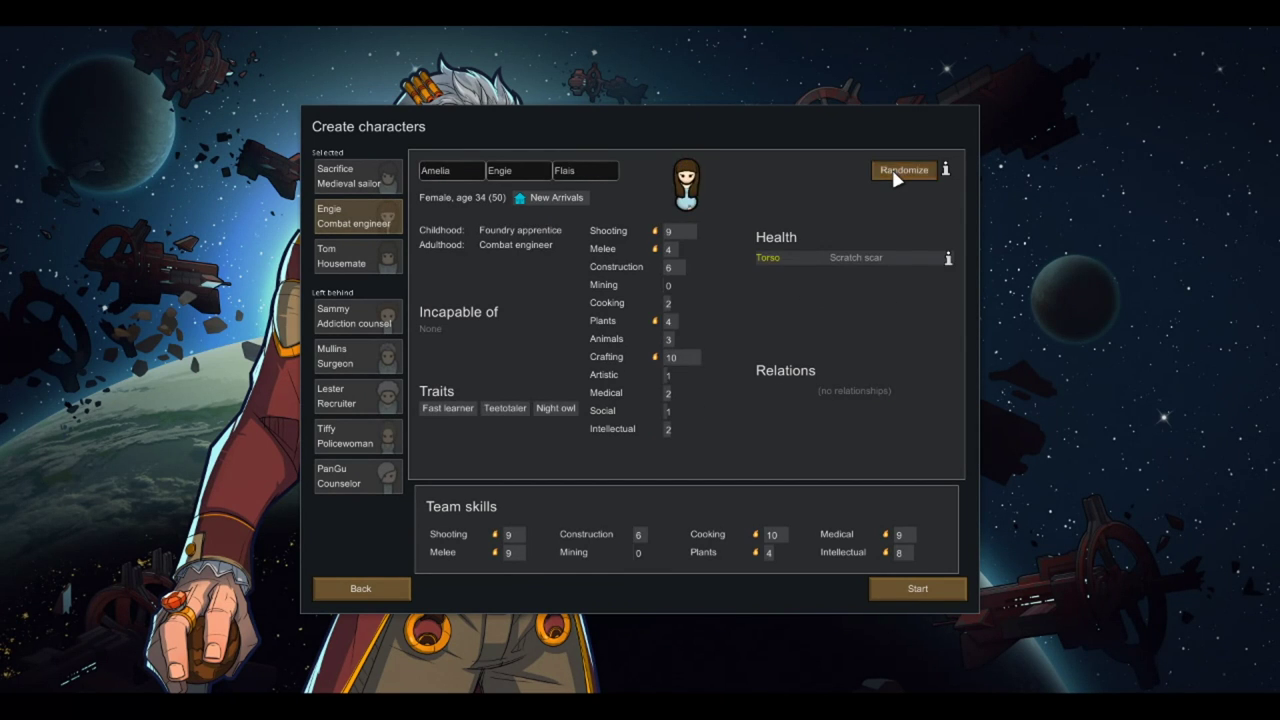
click(897, 177)
click(895, 178)
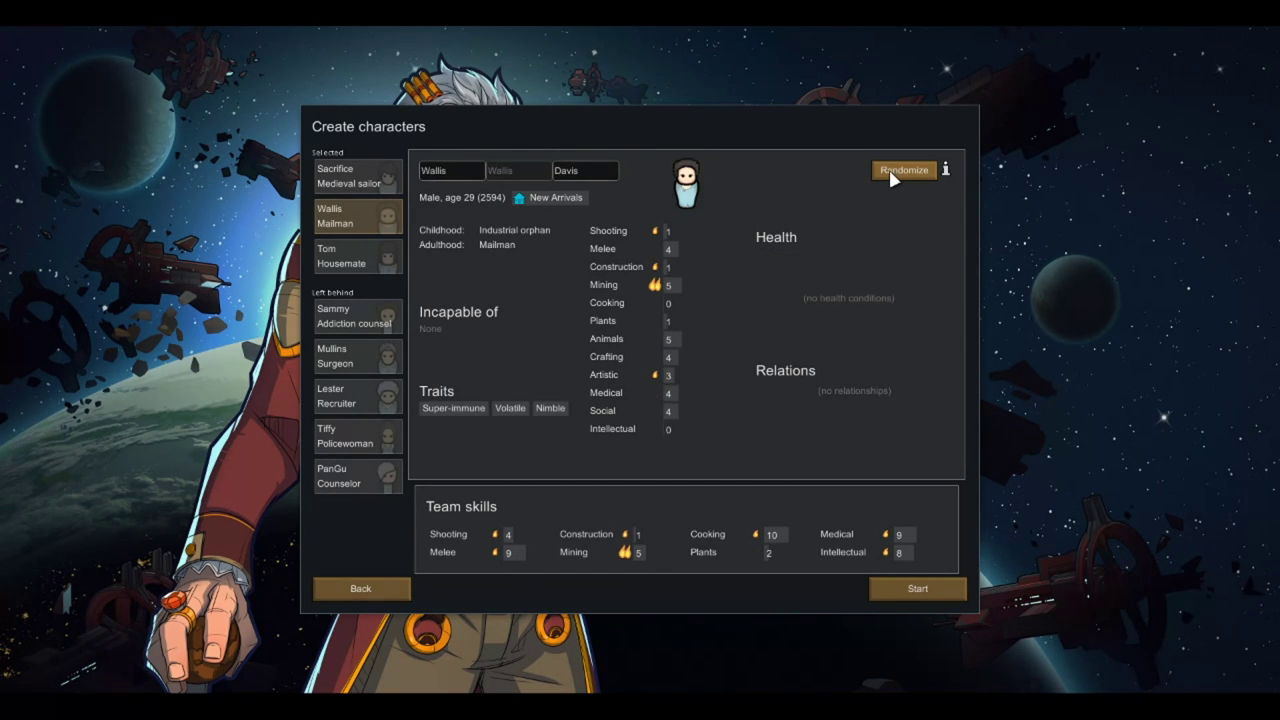
click(893, 177)
click(893, 177)
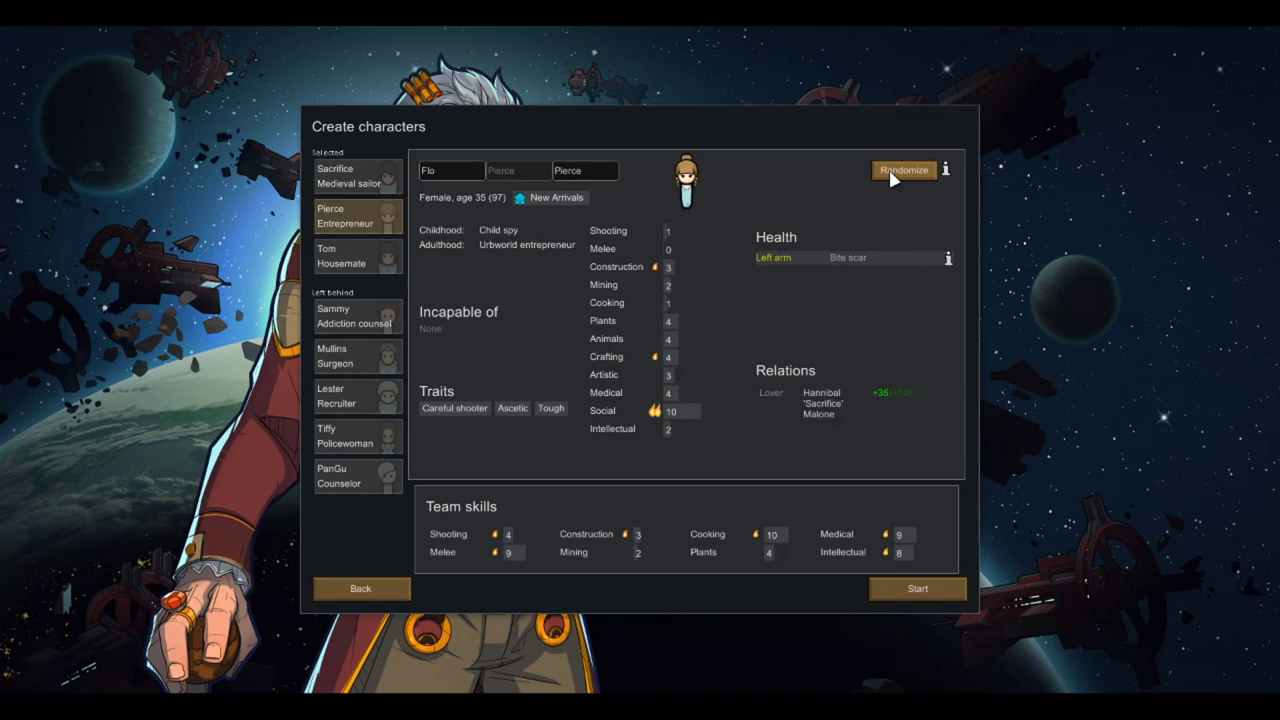
click(893, 177)
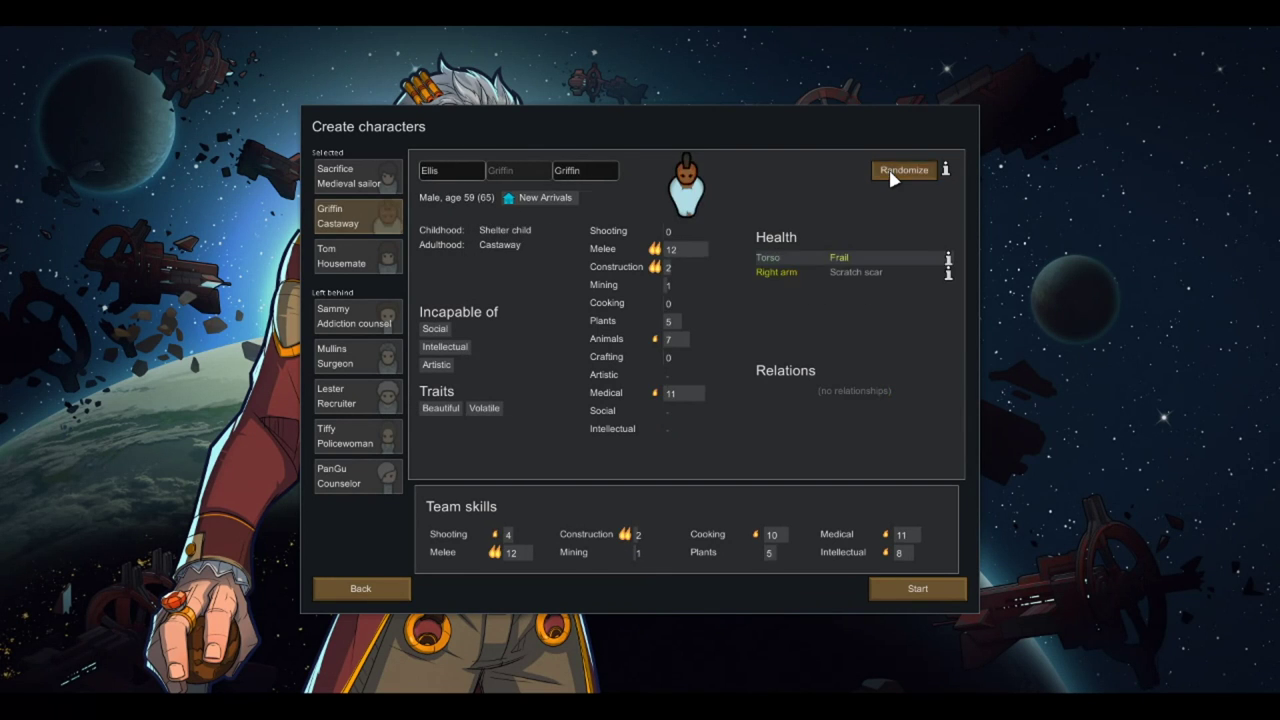
click(893, 177)
click(893, 177)
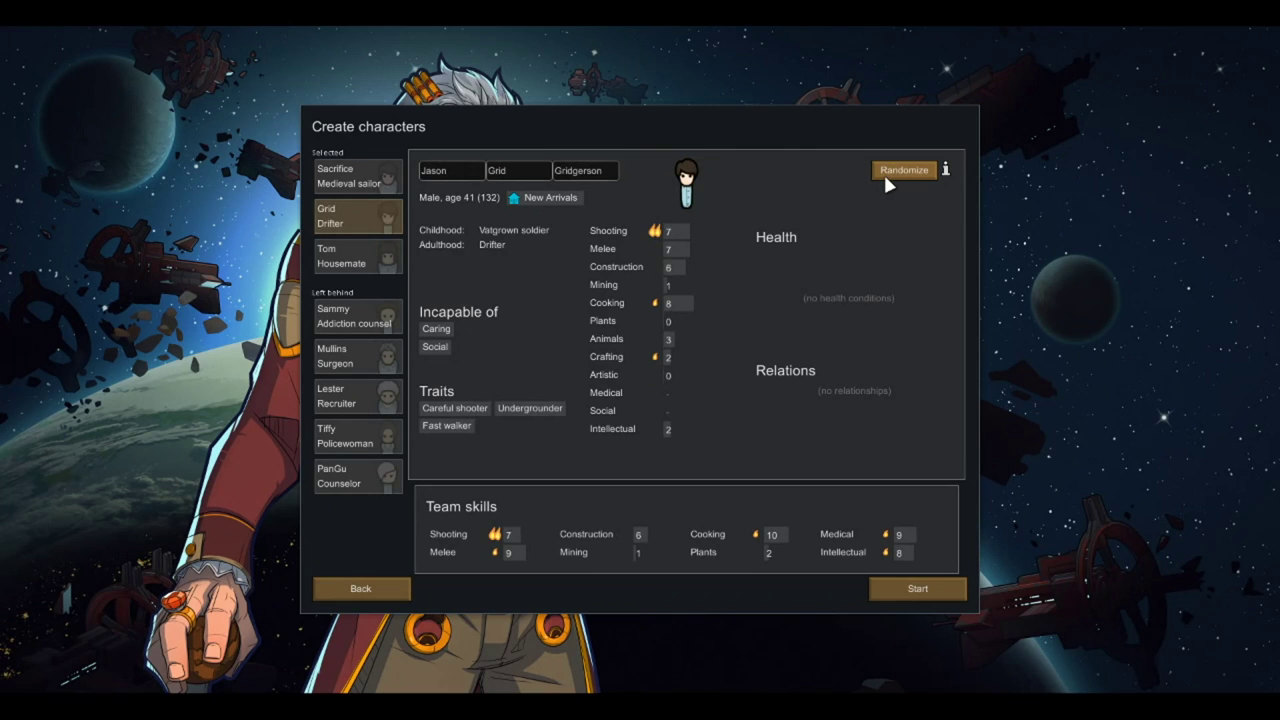
click(885, 182)
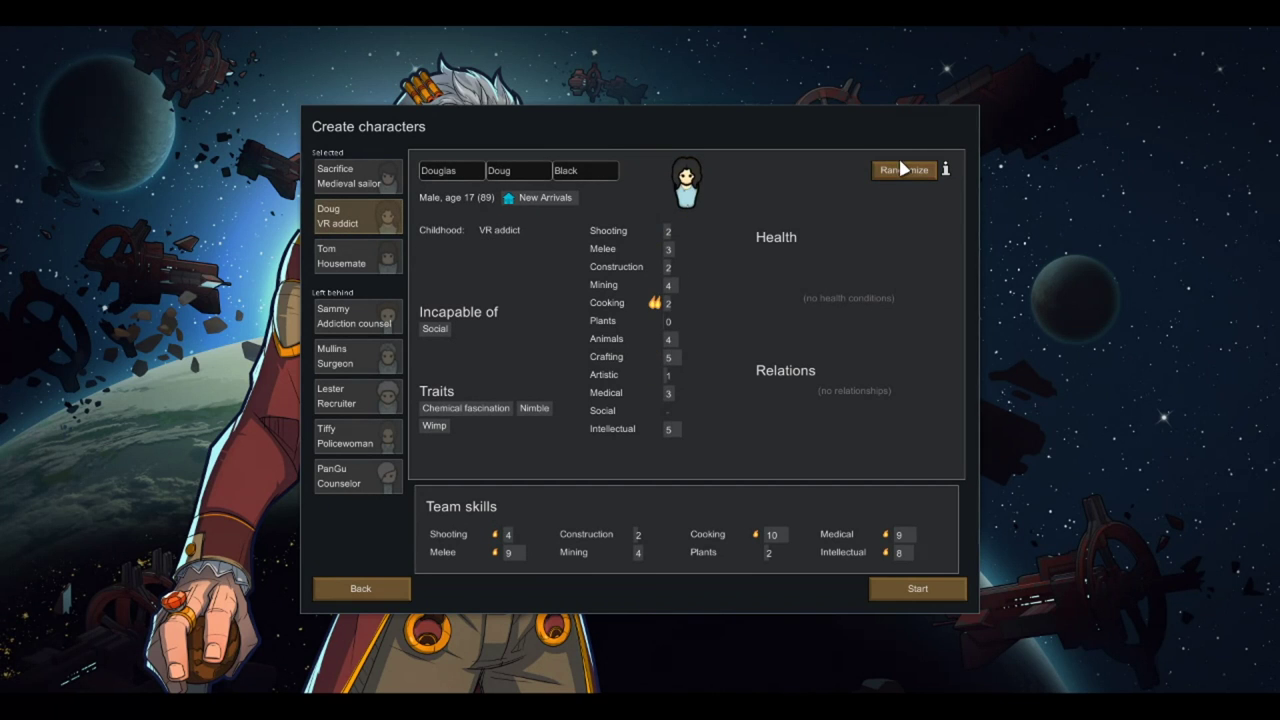
click(903, 172)
click(904, 172)
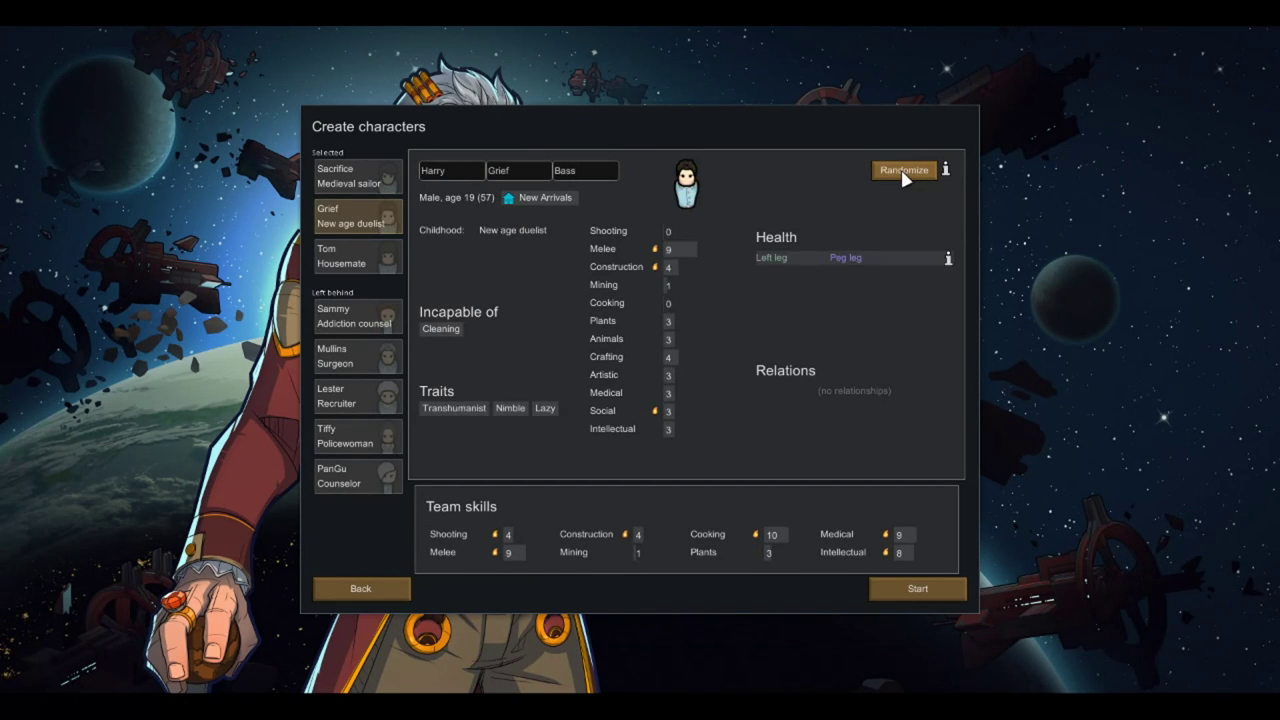
click(898, 180)
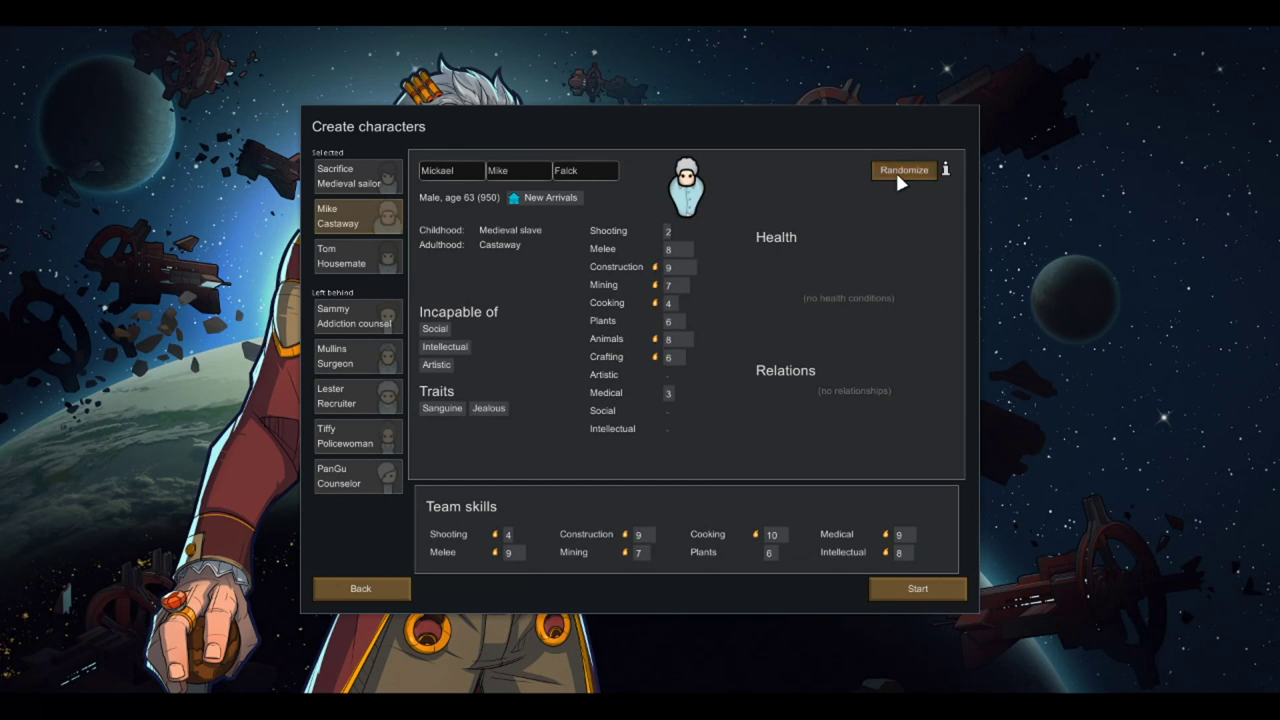
click(898, 178)
click(898, 178)
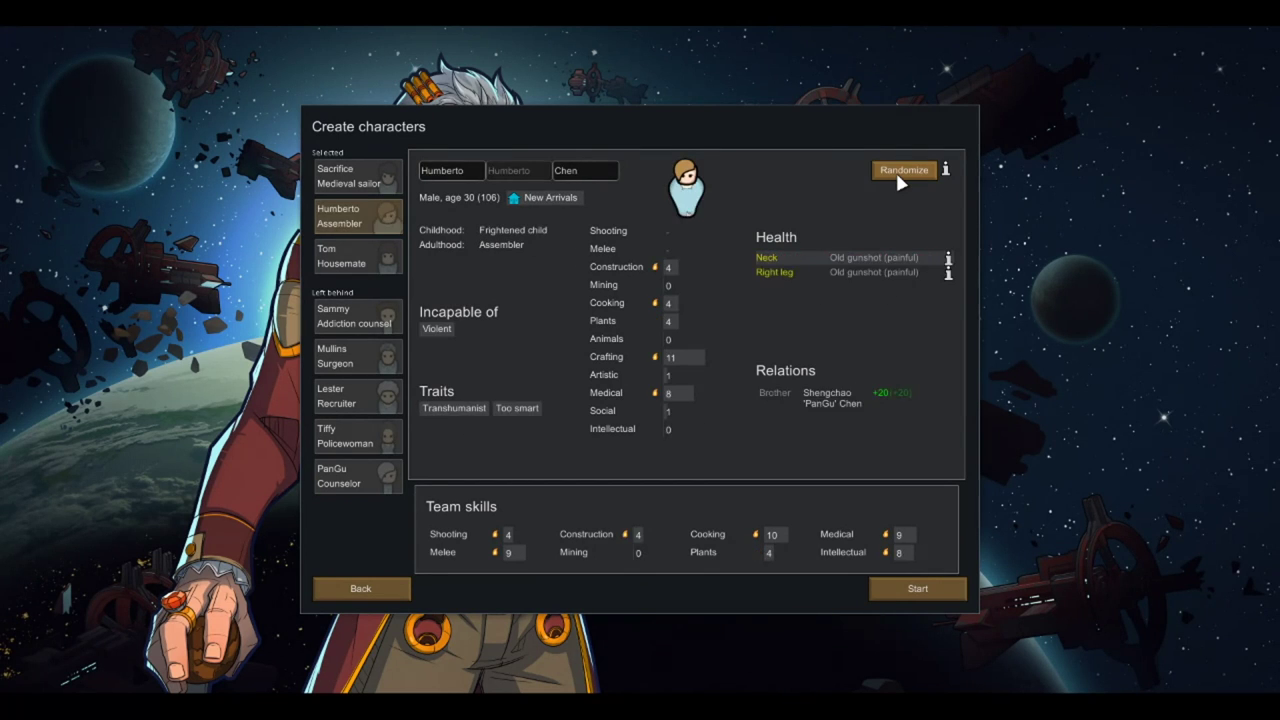
click(898, 180)
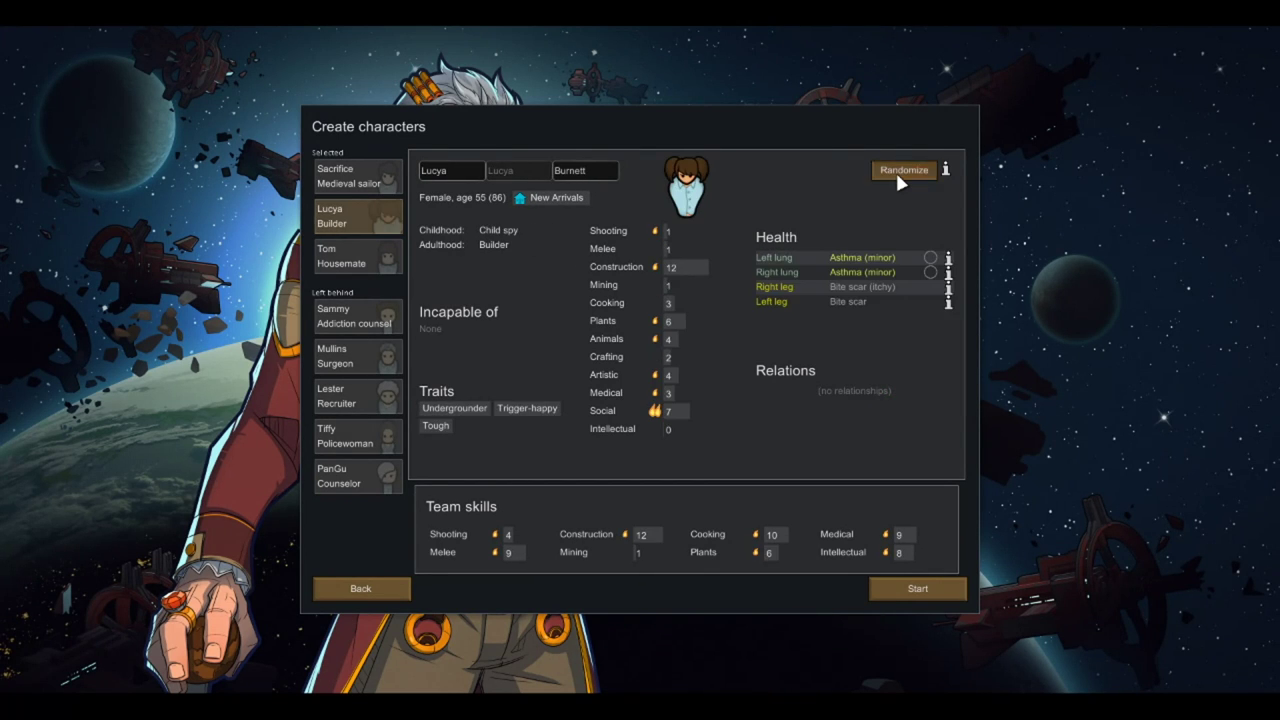
click(898, 180)
click(897, 181)
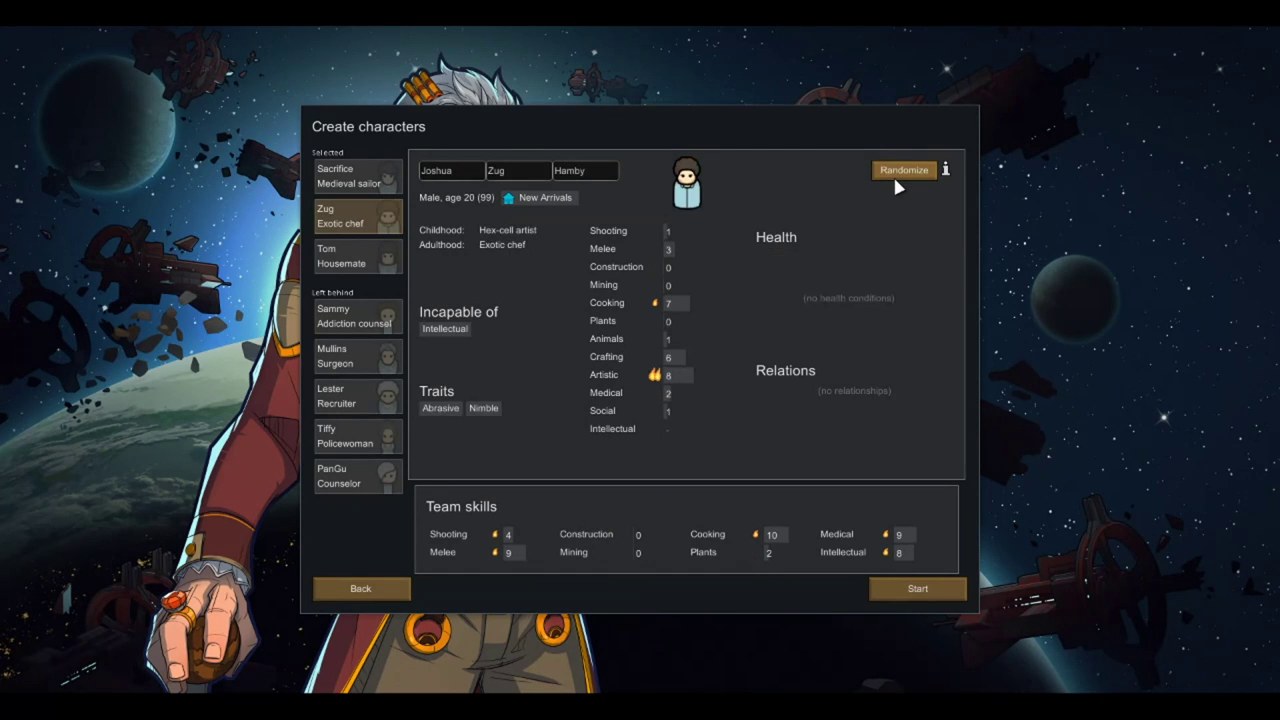
click(896, 182)
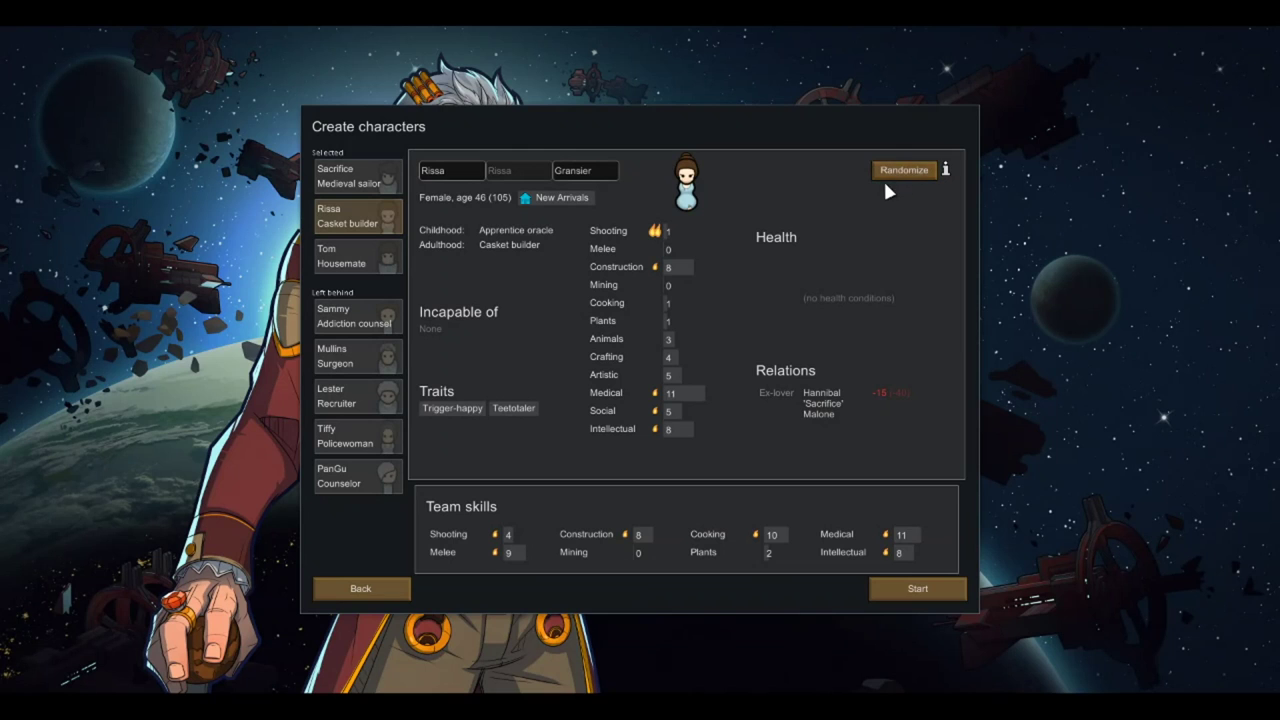
click(903, 176)
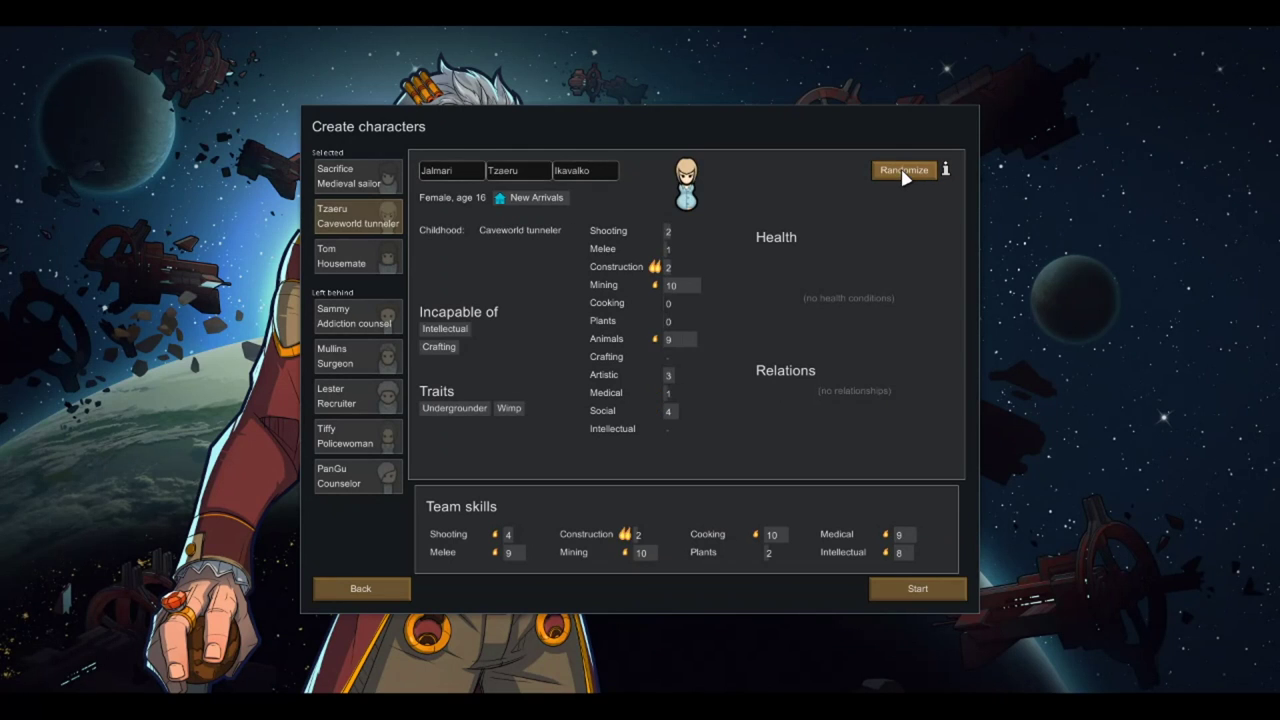
click(903, 176)
click(903, 176)
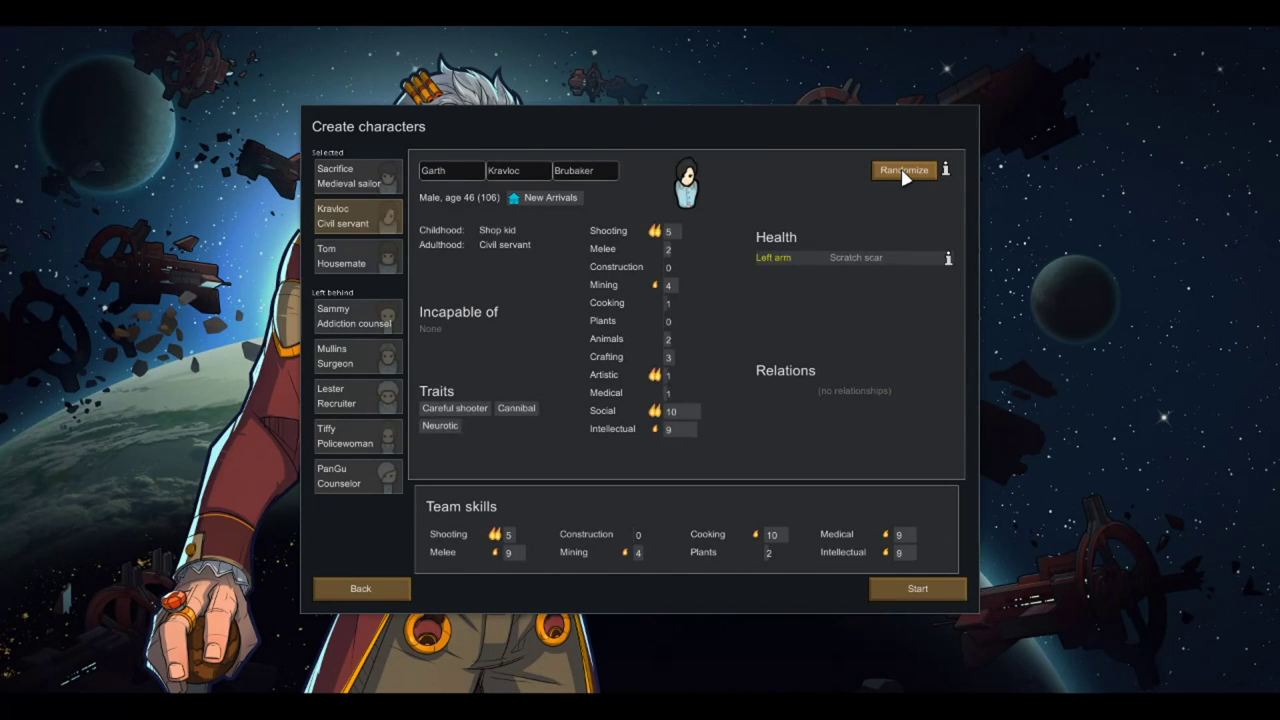
click(903, 176)
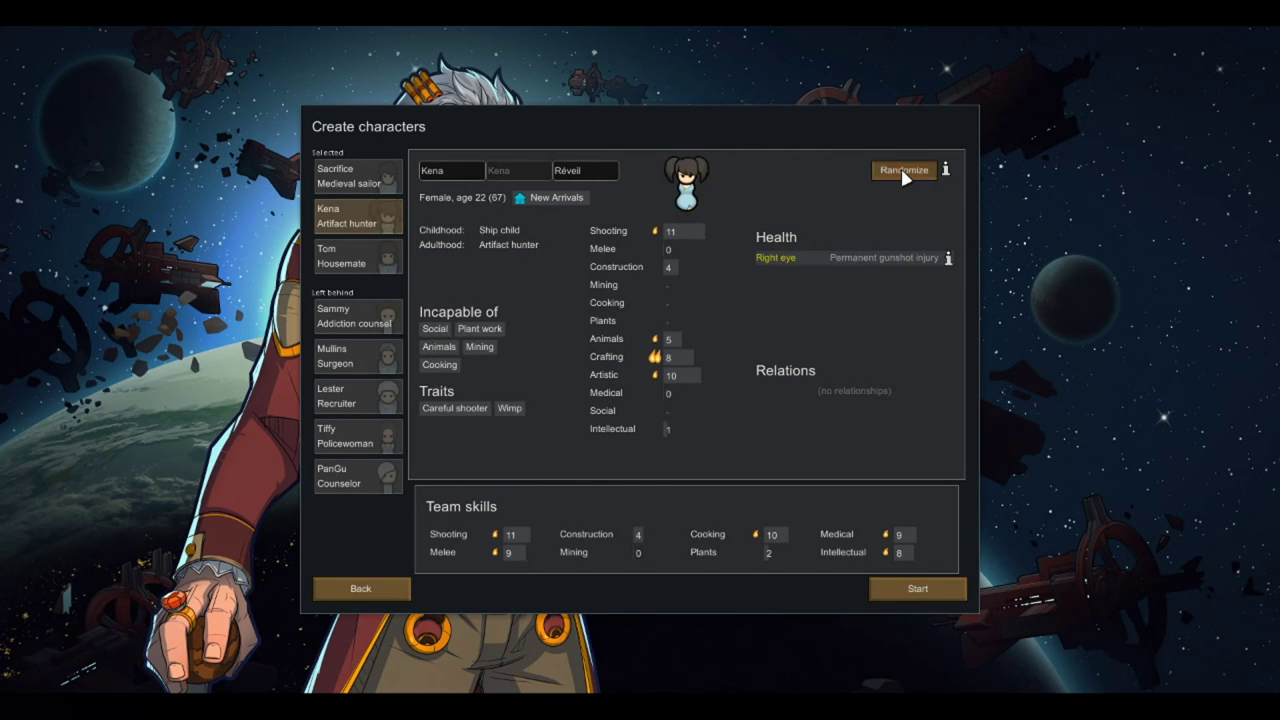
click(903, 176)
click(903, 176)
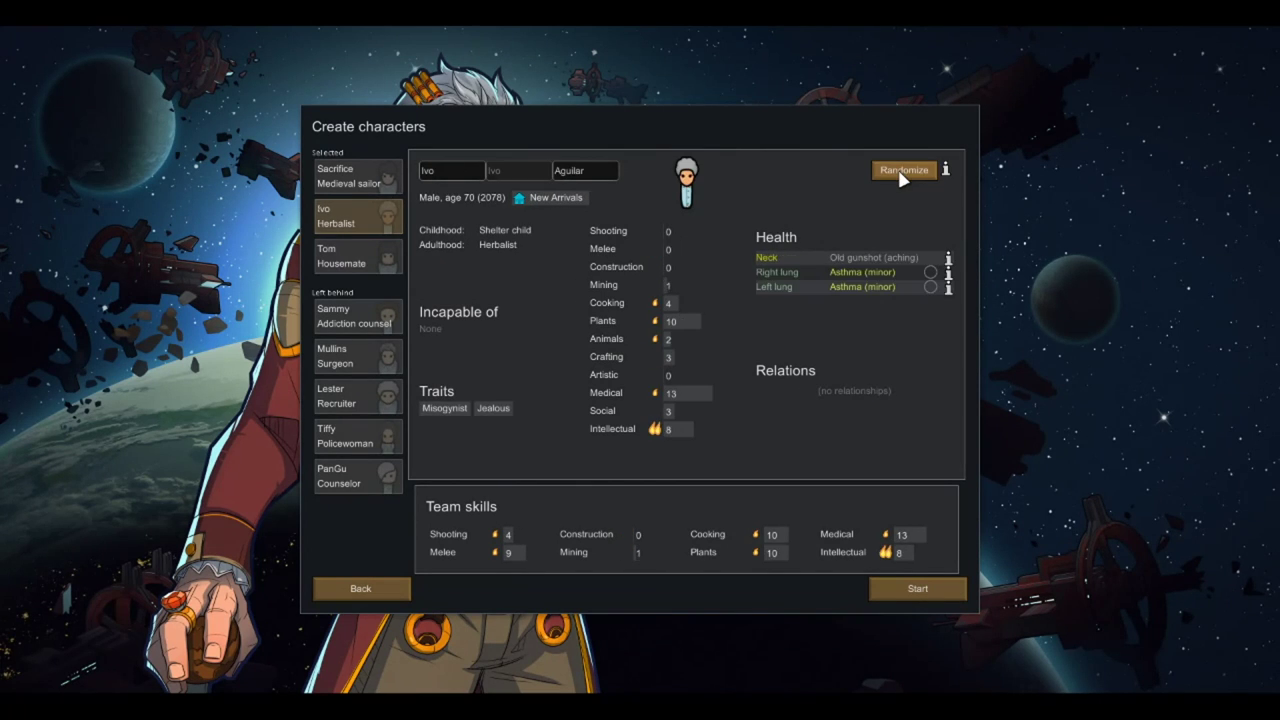
click(903, 176)
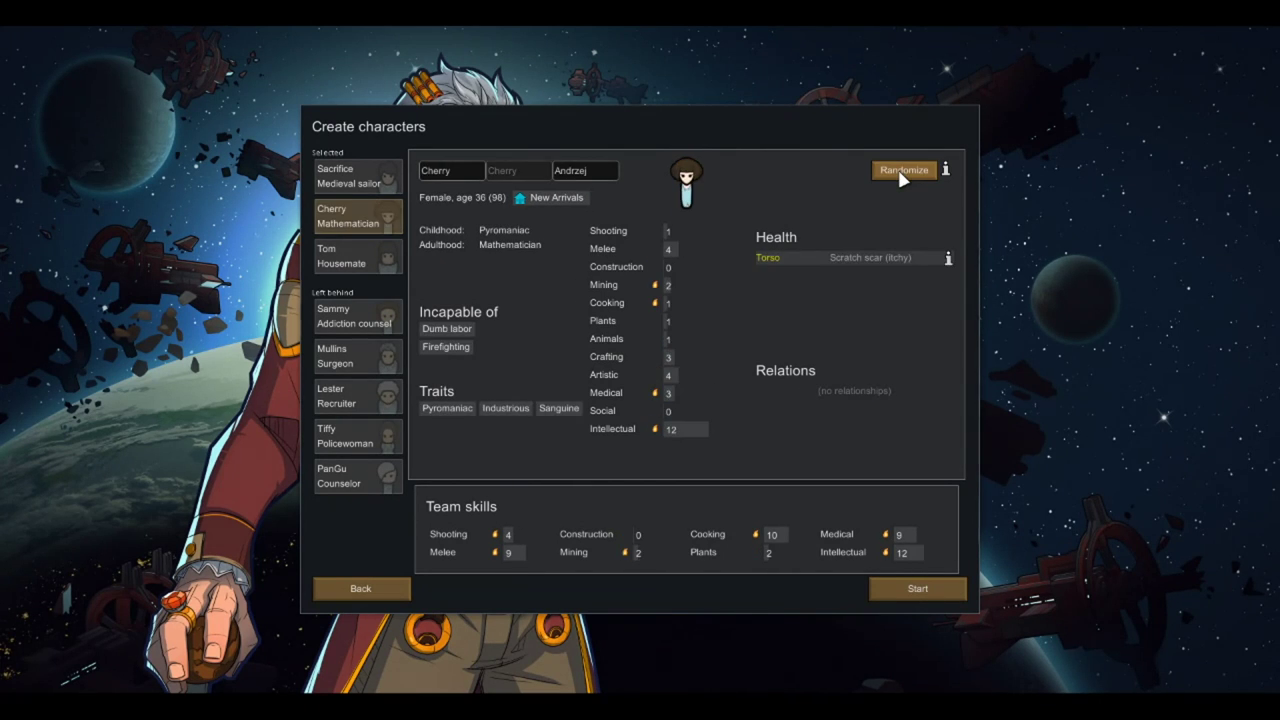
click(903, 176)
click(903, 176)
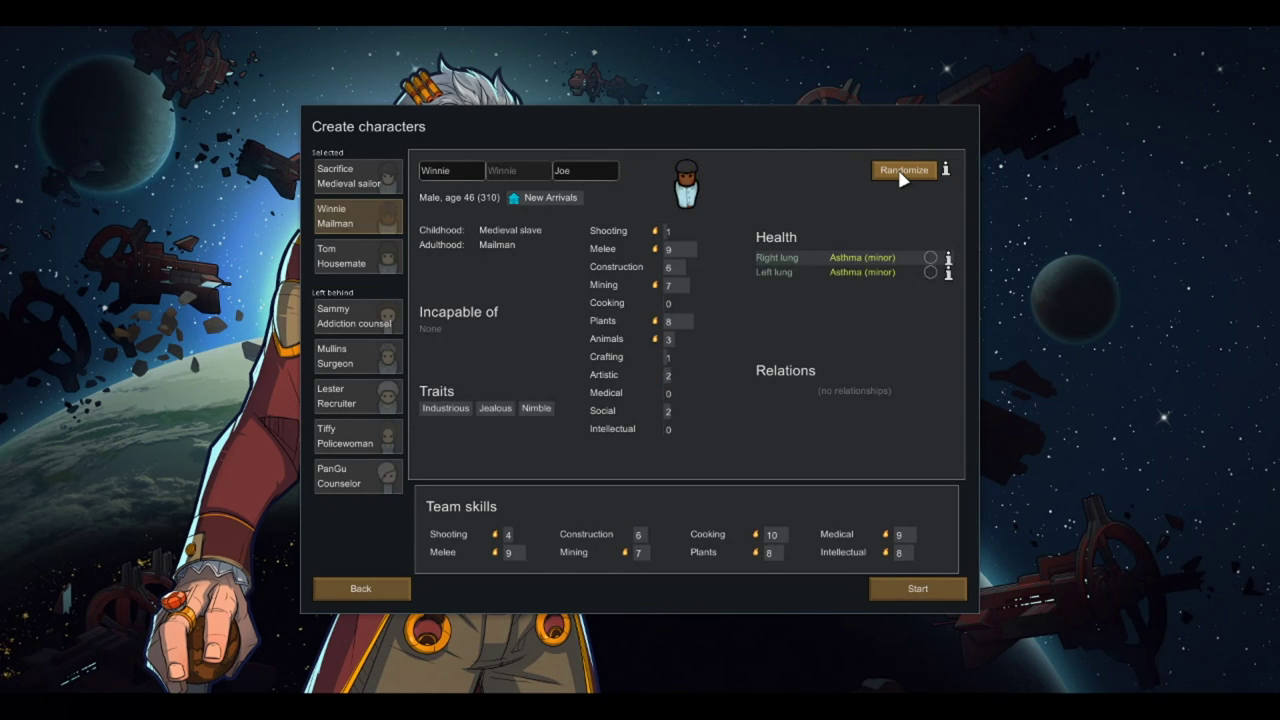
click(903, 176)
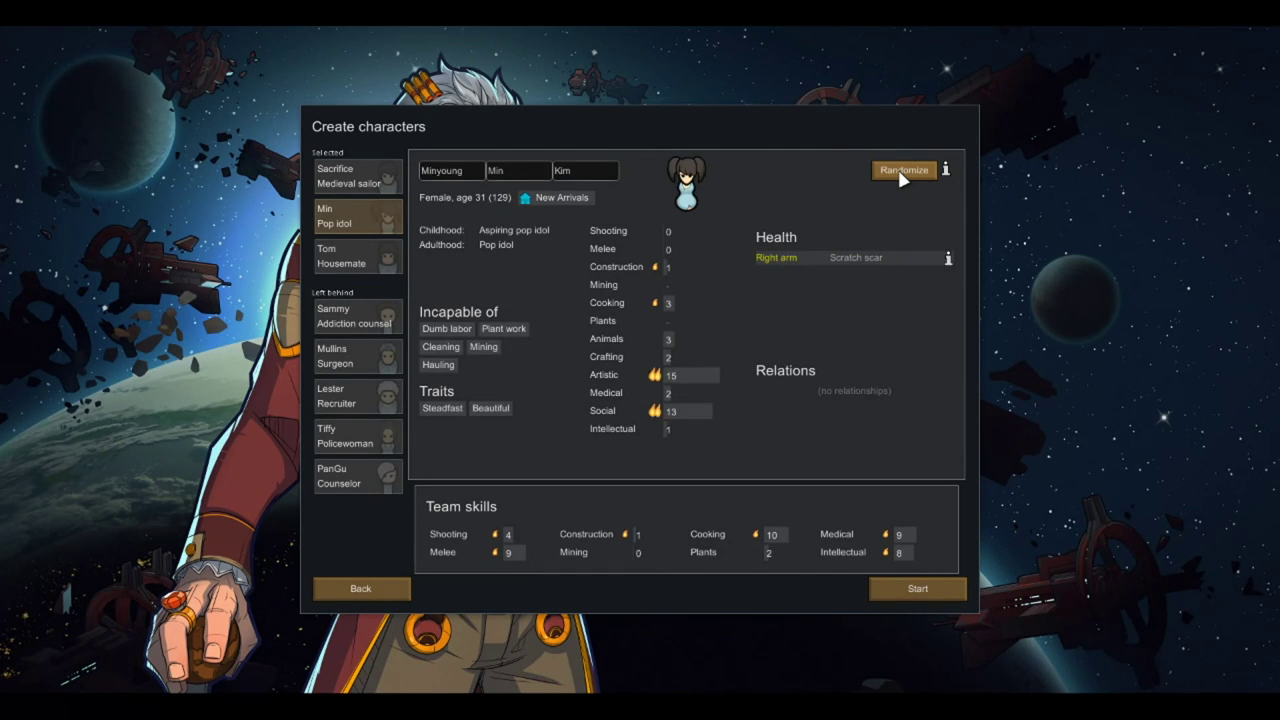
click(903, 176)
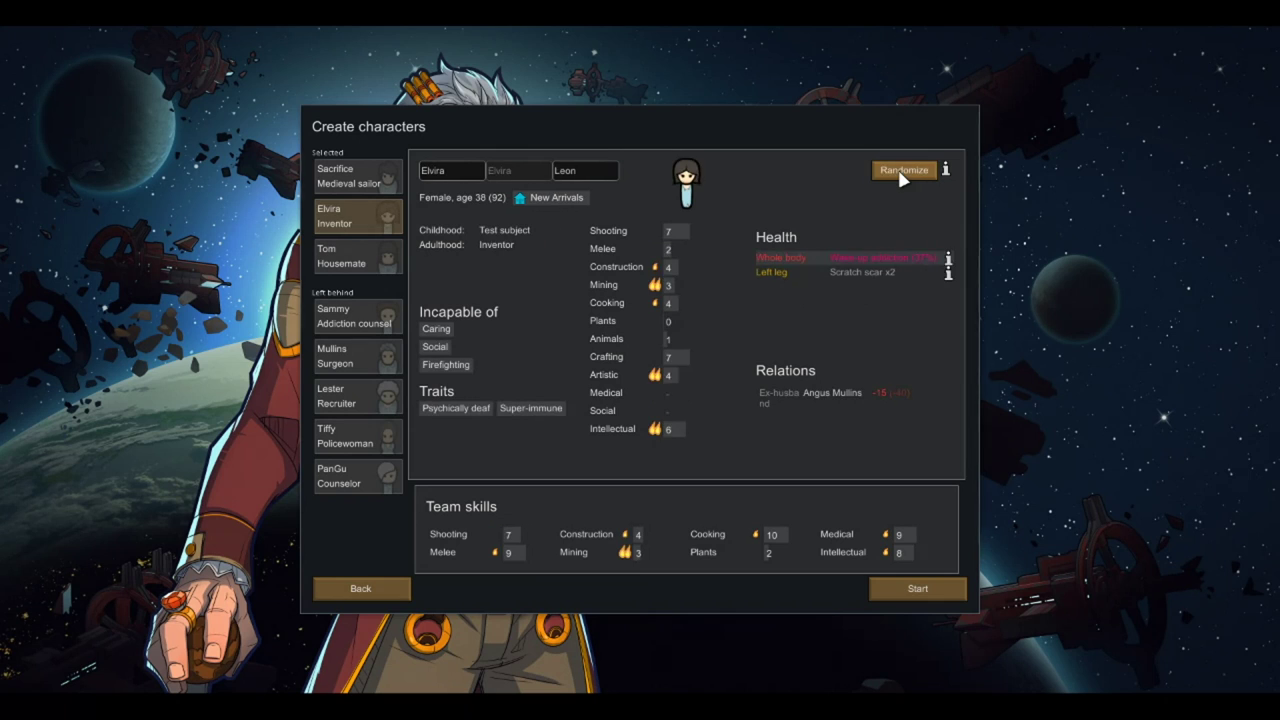
click(903, 176)
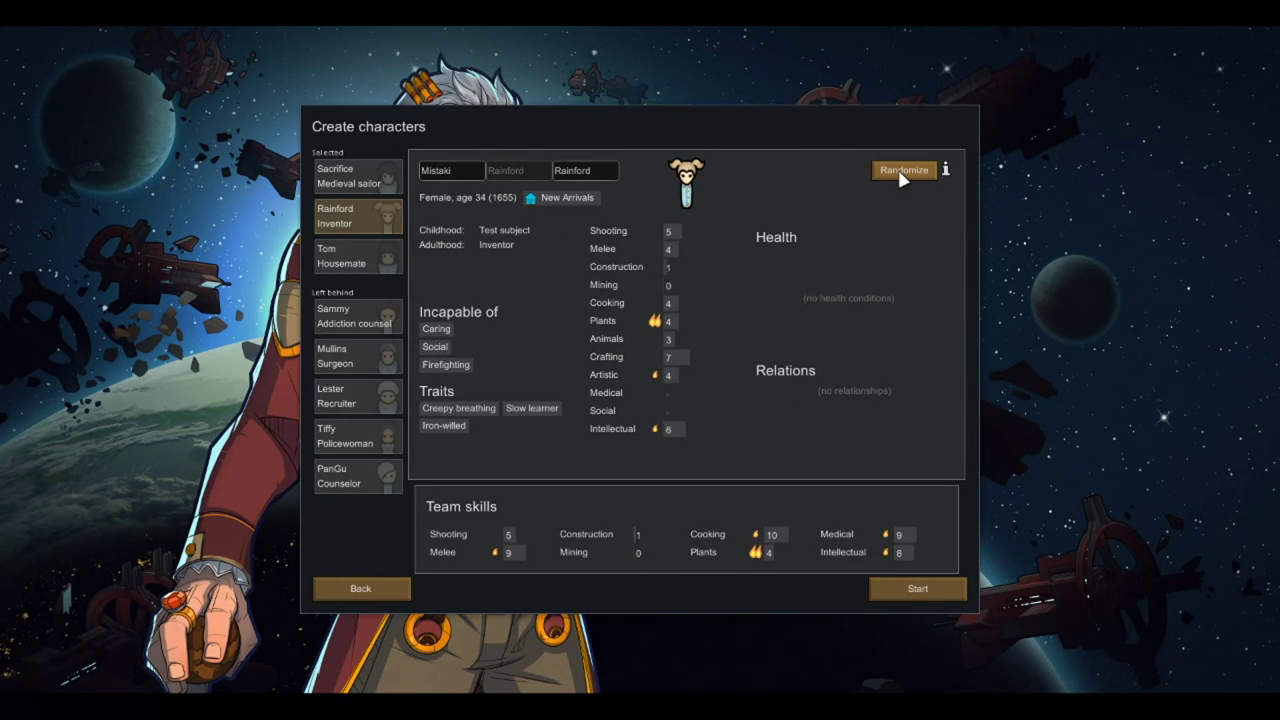
click(903, 176)
click(903, 176)
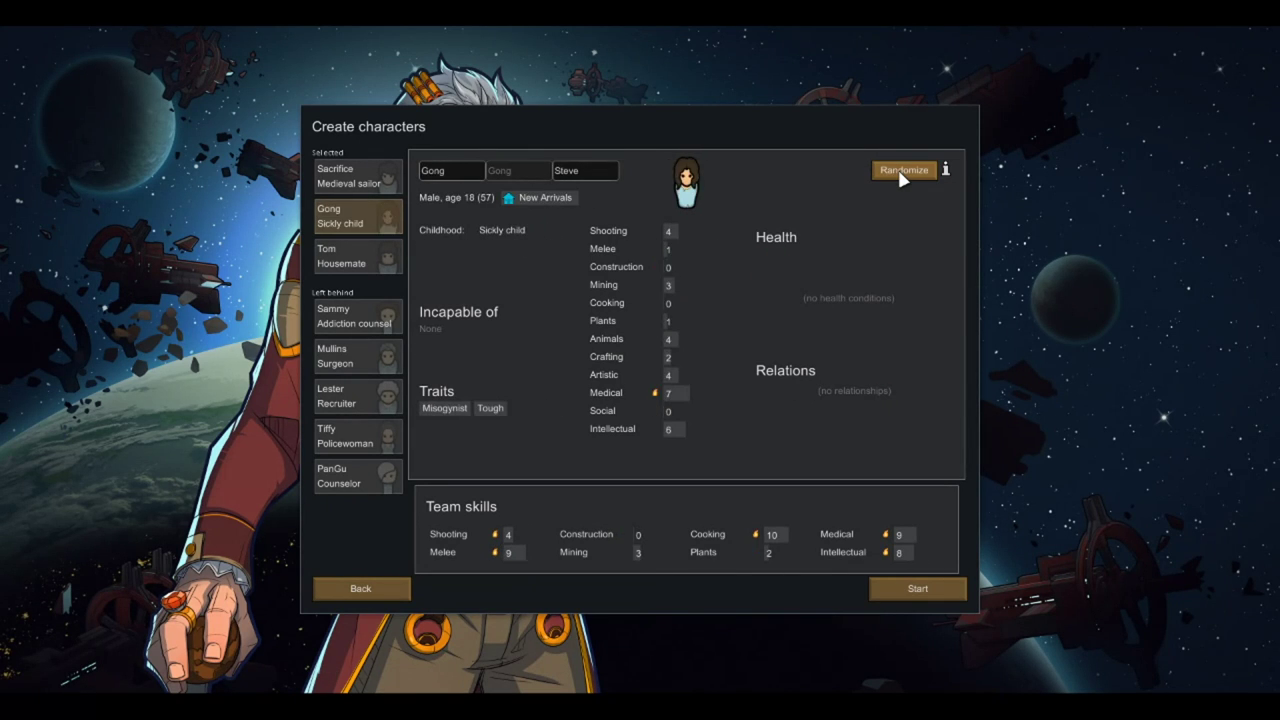
click(903, 175)
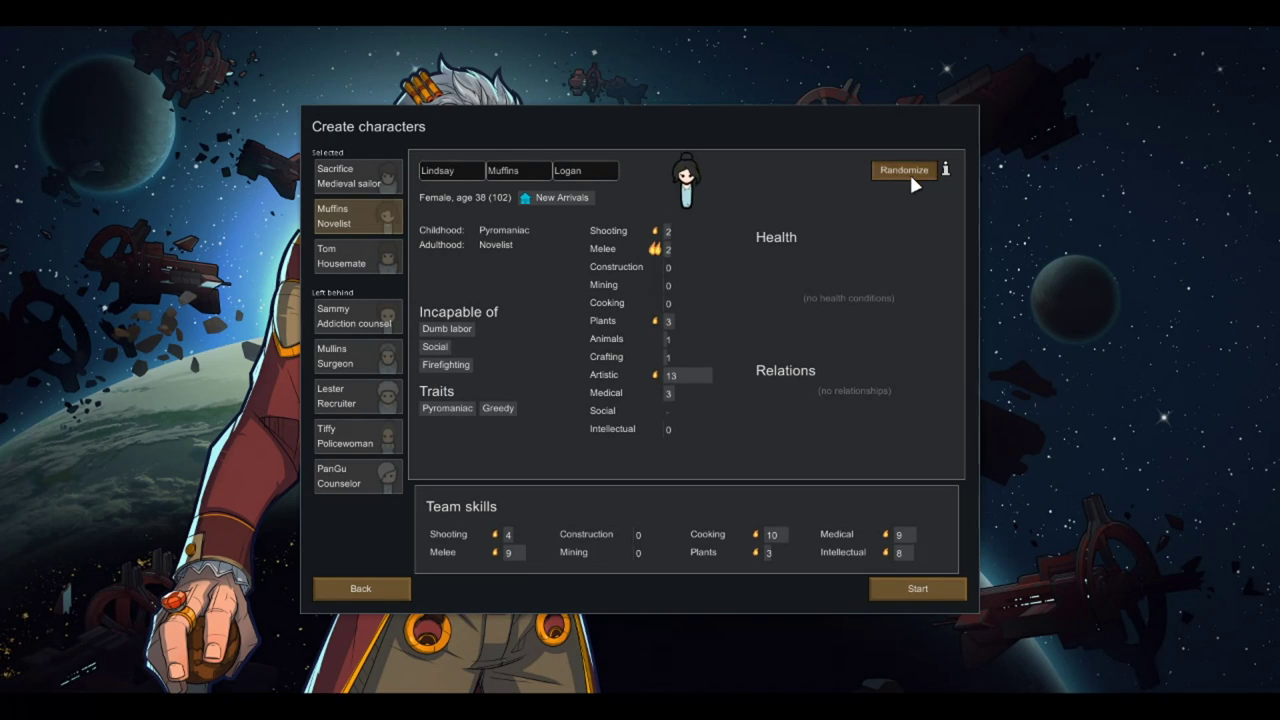
click(910, 177)
click(905, 177)
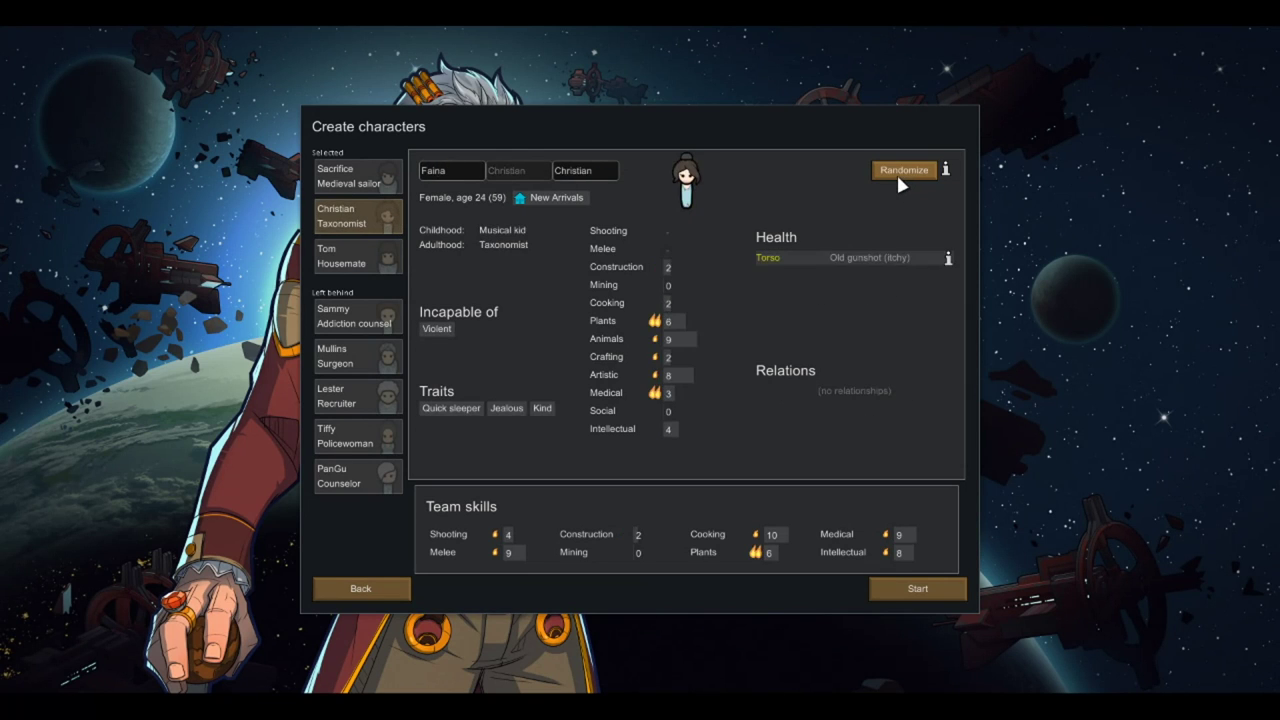
click(901, 182)
click(899, 182)
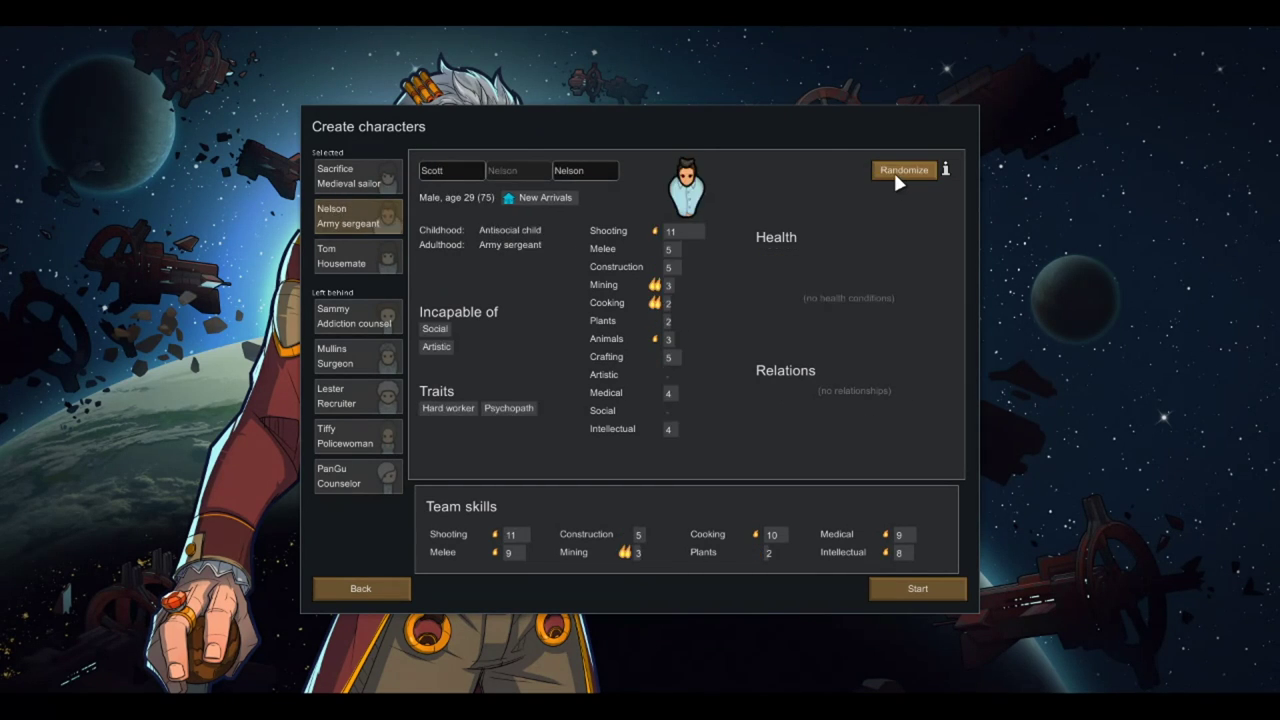
click(899, 182)
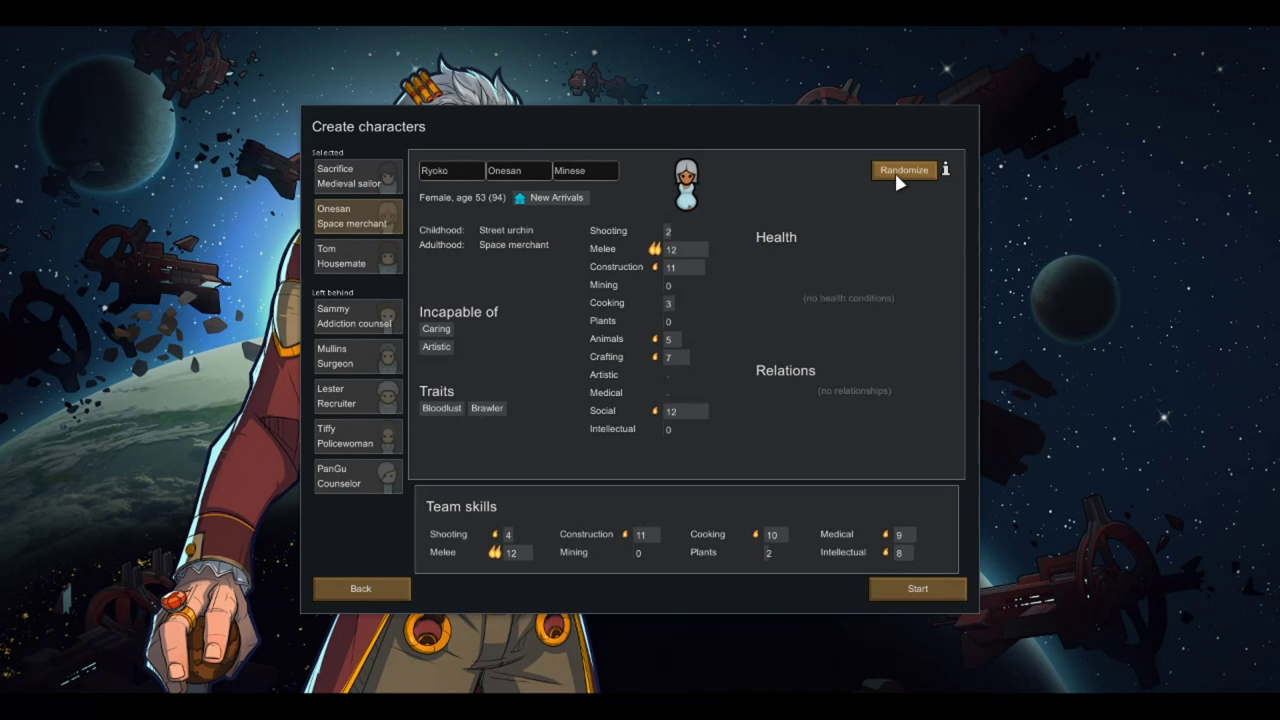
click(899, 182)
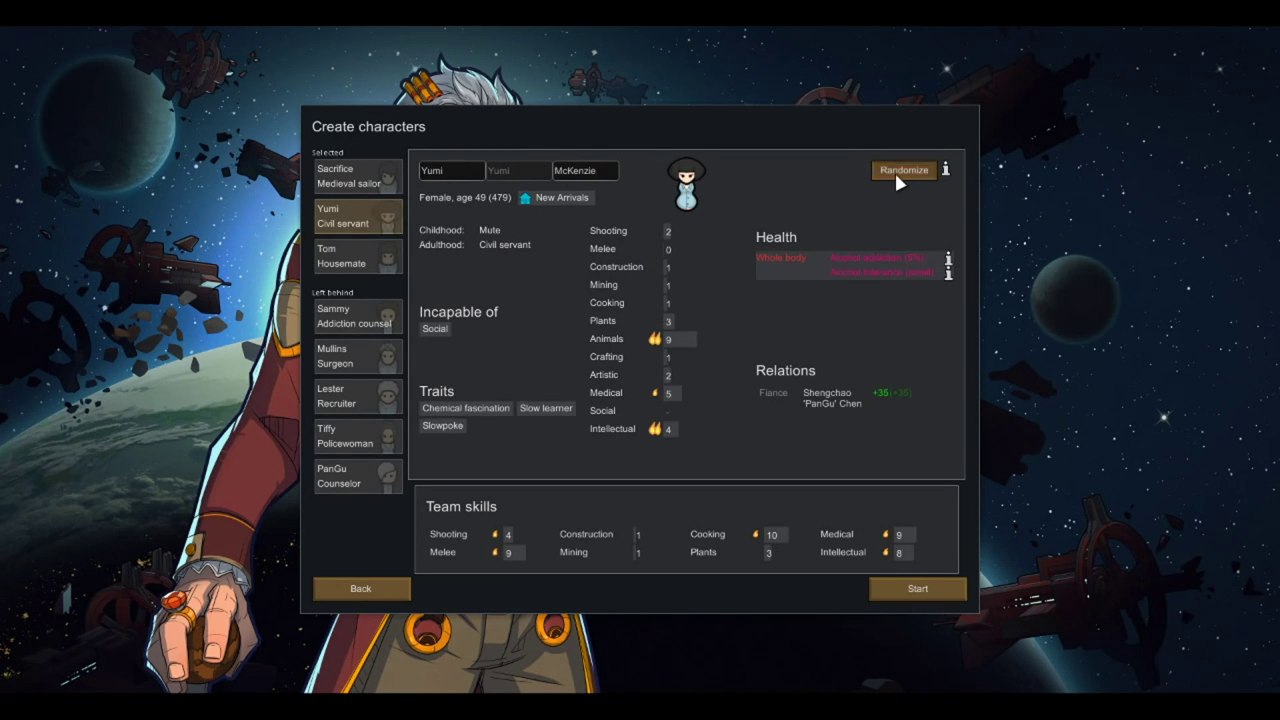
click(899, 182)
click(899, 182)
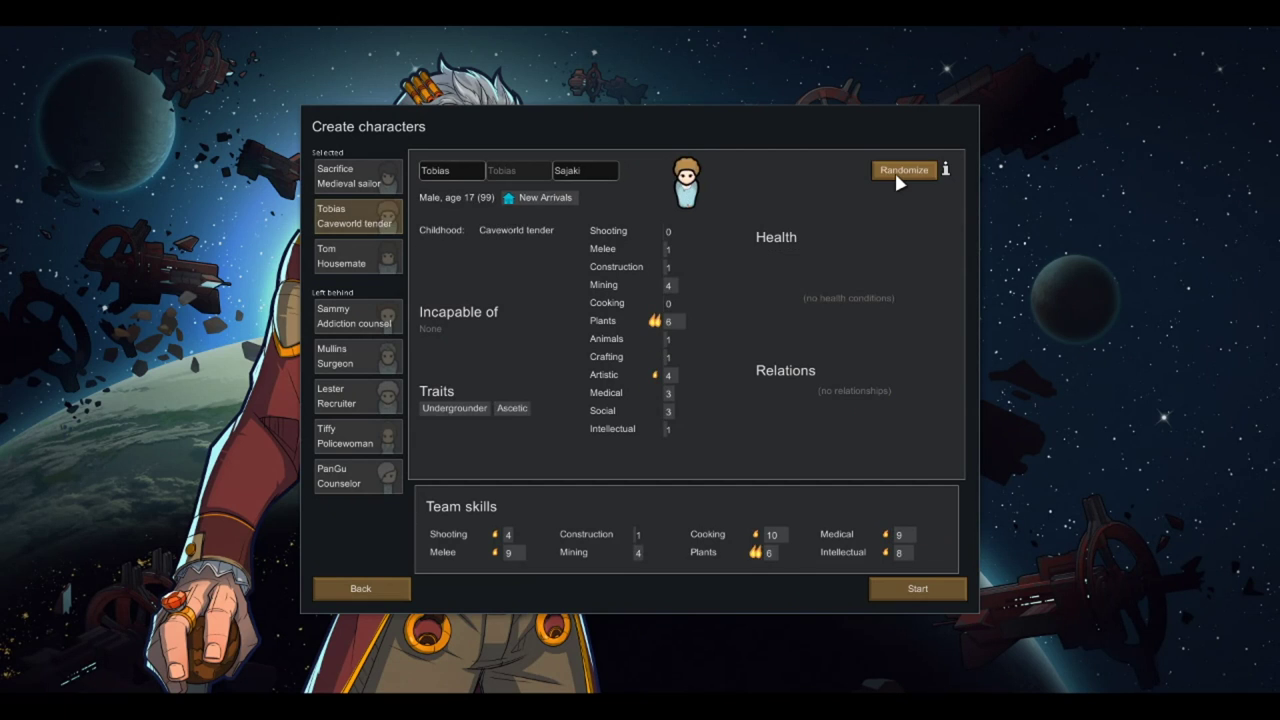
click(899, 182)
click(899, 182)
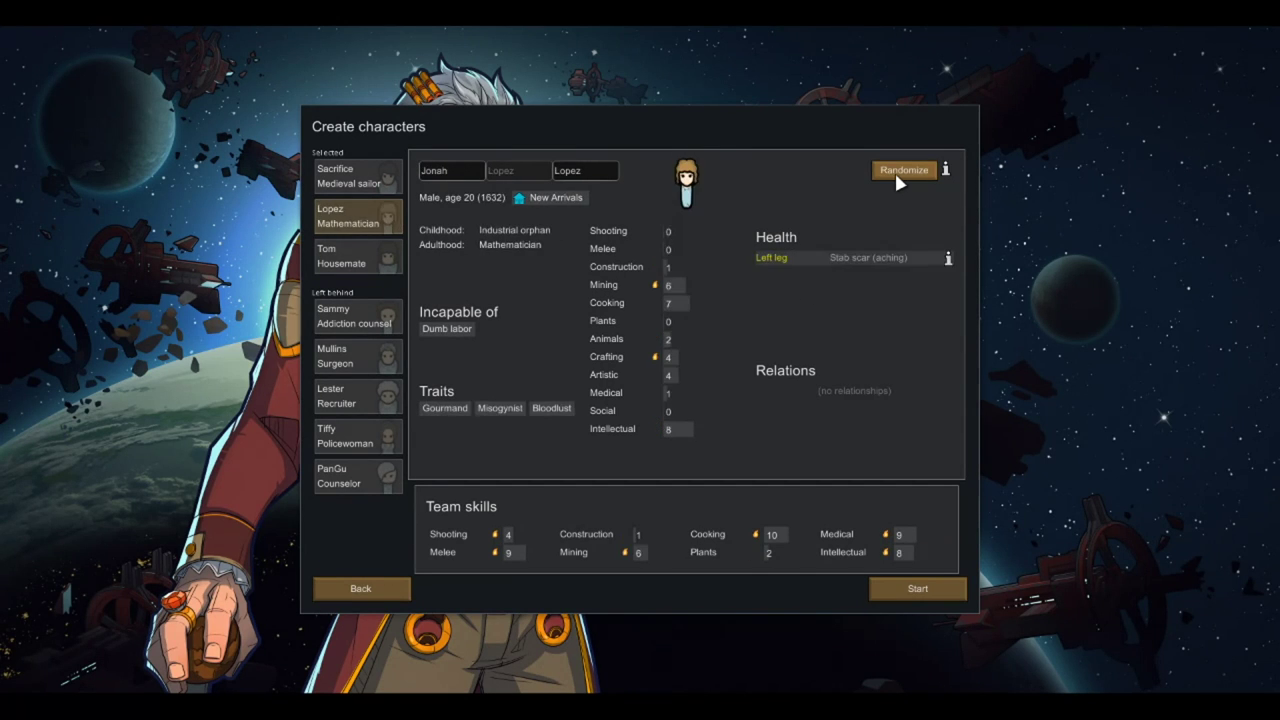
click(899, 182)
click(899, 182)
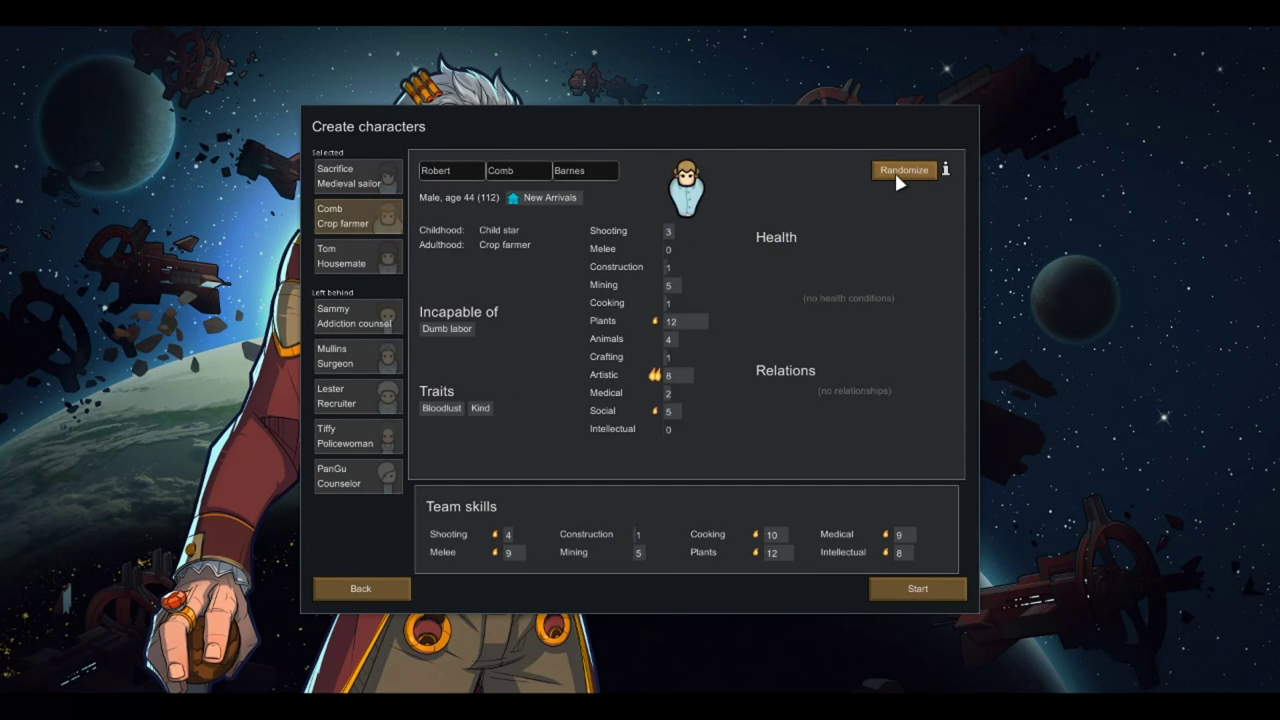
click(900, 182)
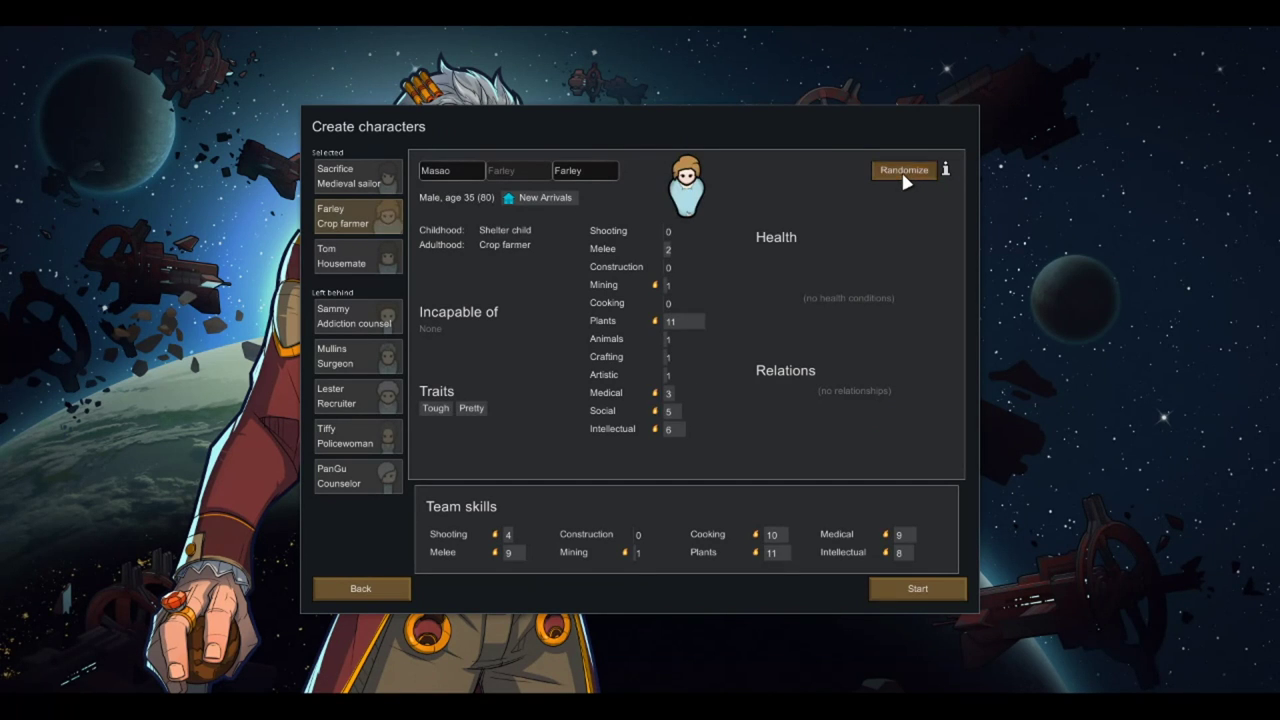
click(906, 180)
click(906, 180)
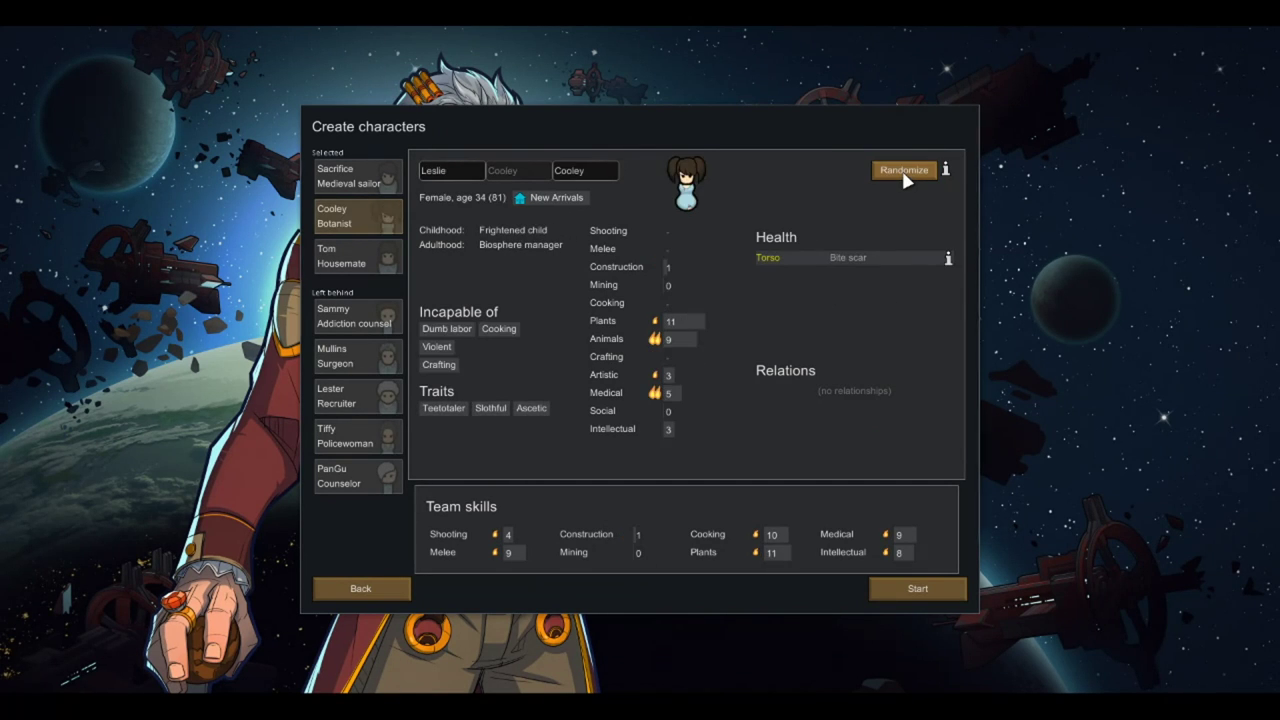
click(906, 180)
click(905, 180)
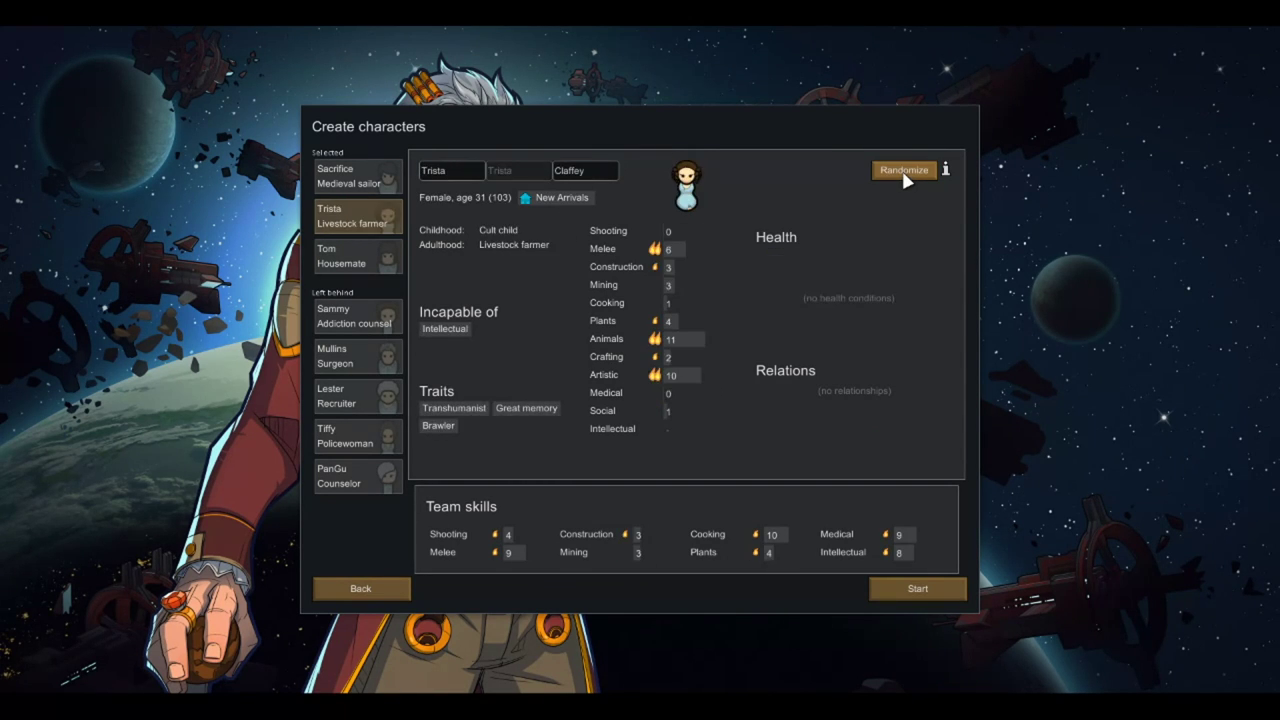
click(903, 182)
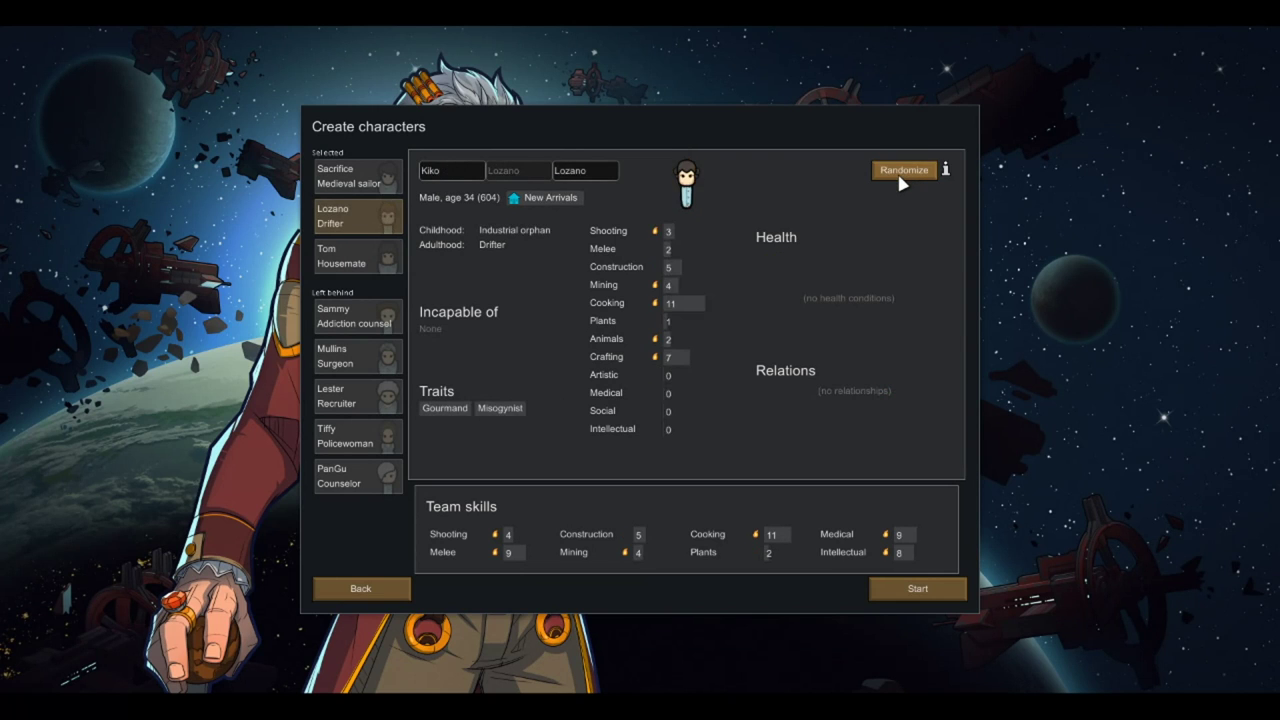
click(903, 182)
click(903, 182)
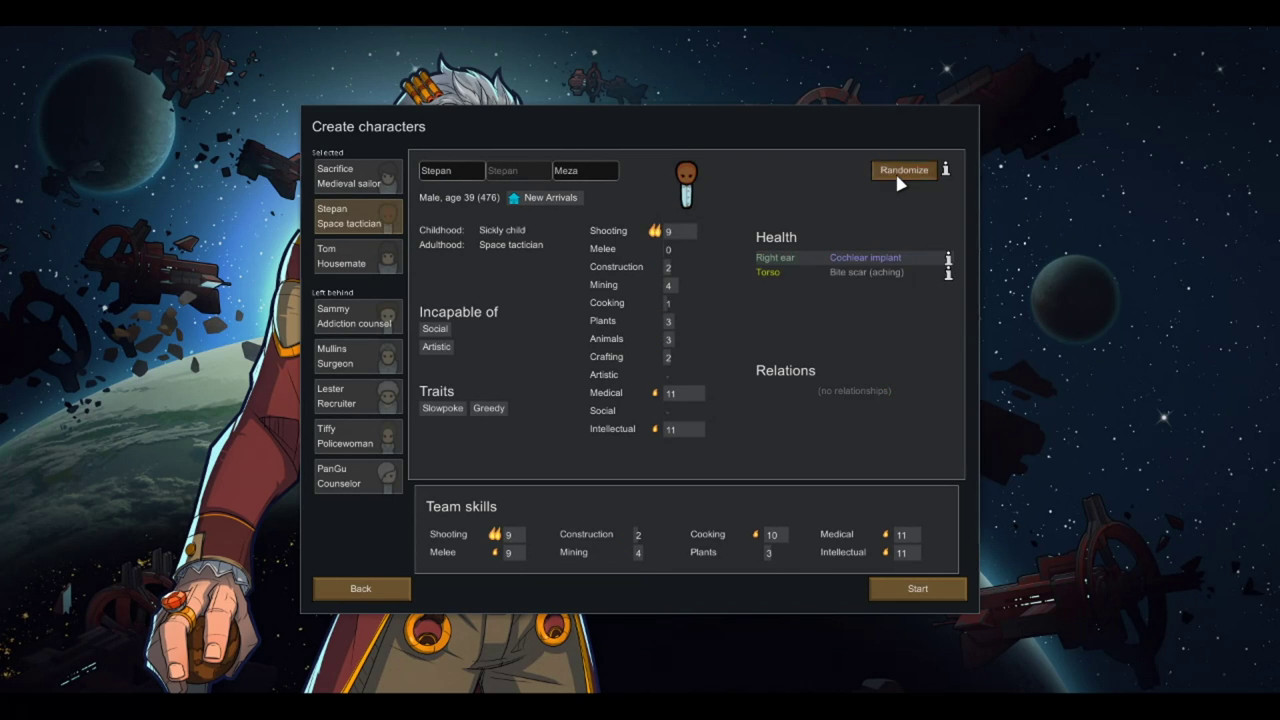
click(900, 182)
click(915, 178)
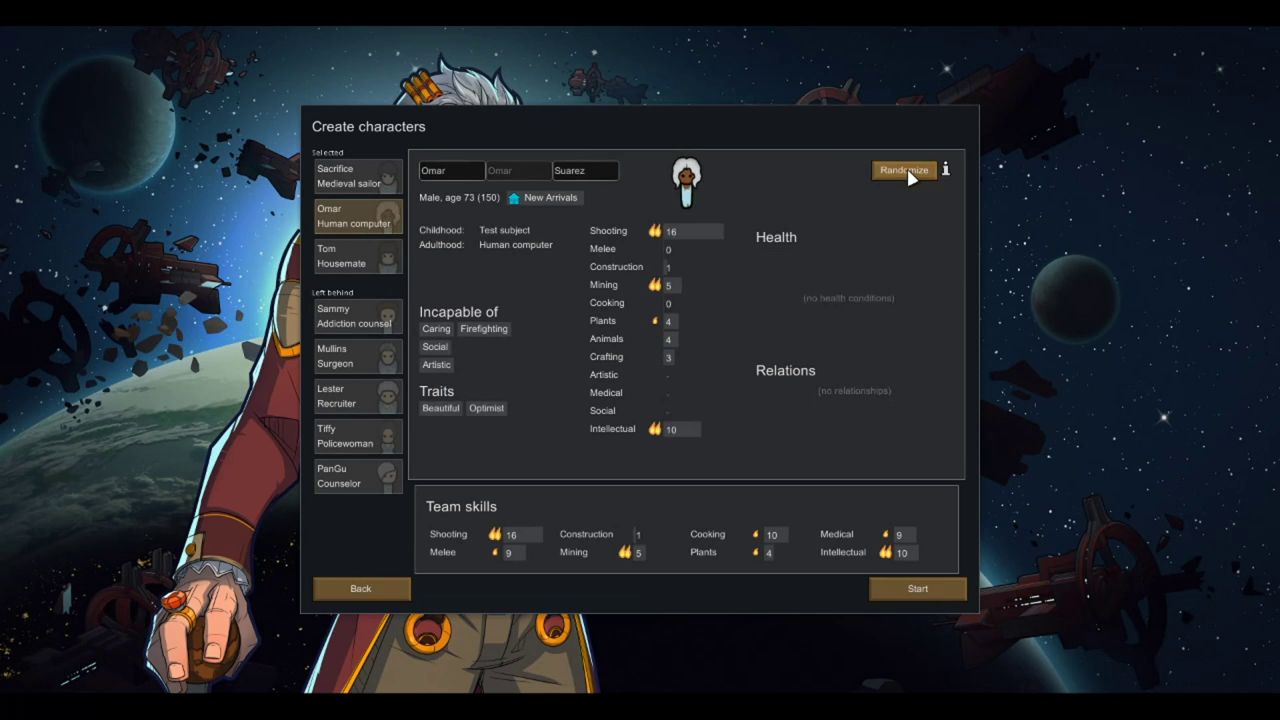
click(912, 179)
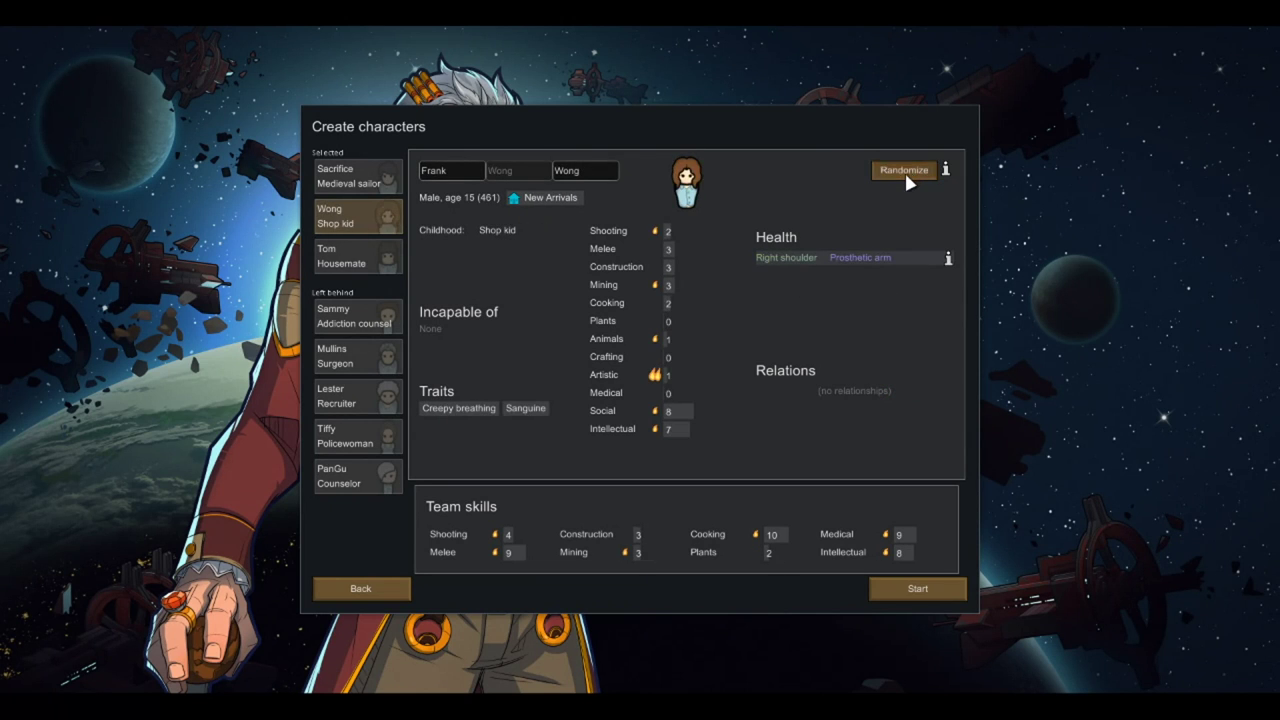
click(910, 180)
click(910, 182)
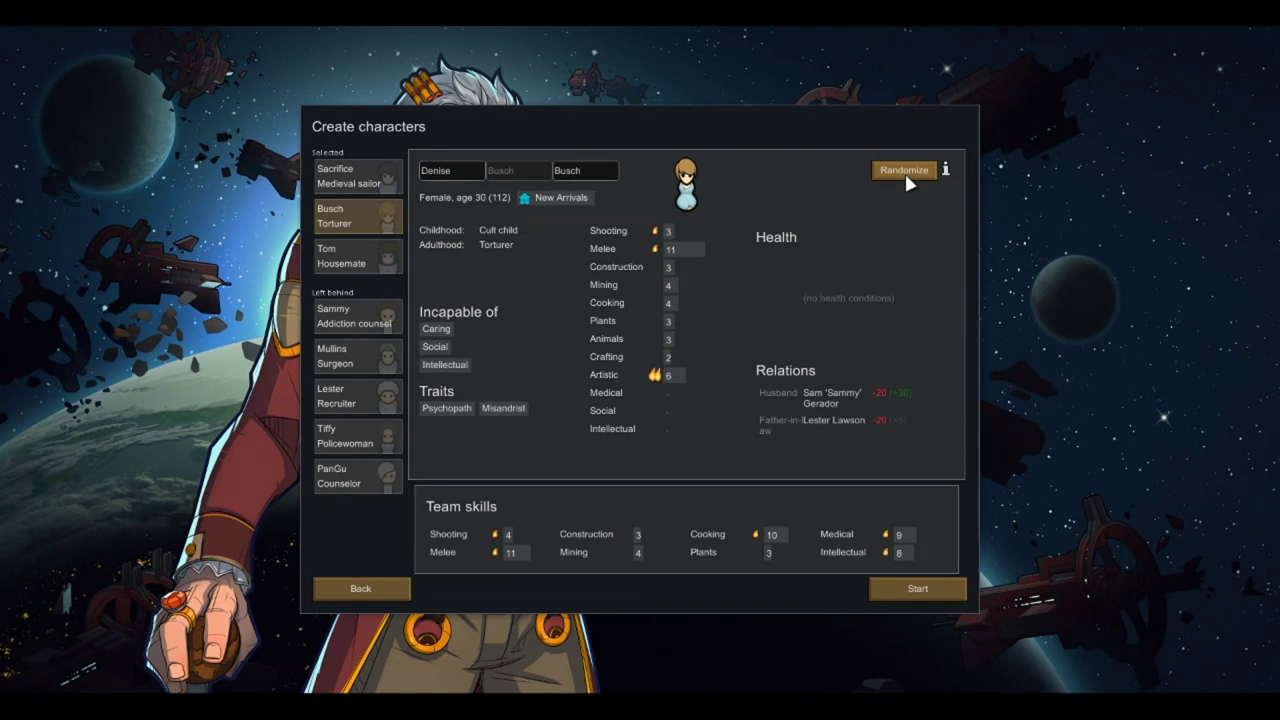
click(909, 181)
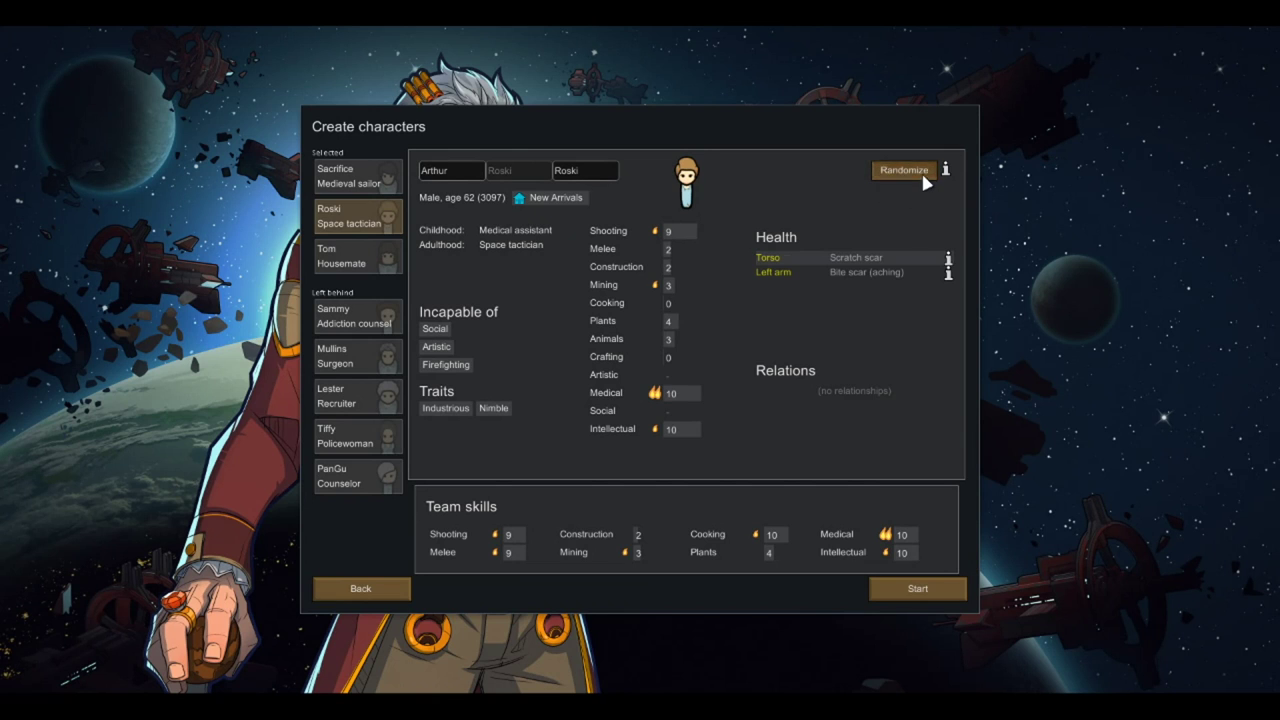
click(924, 182)
click(916, 182)
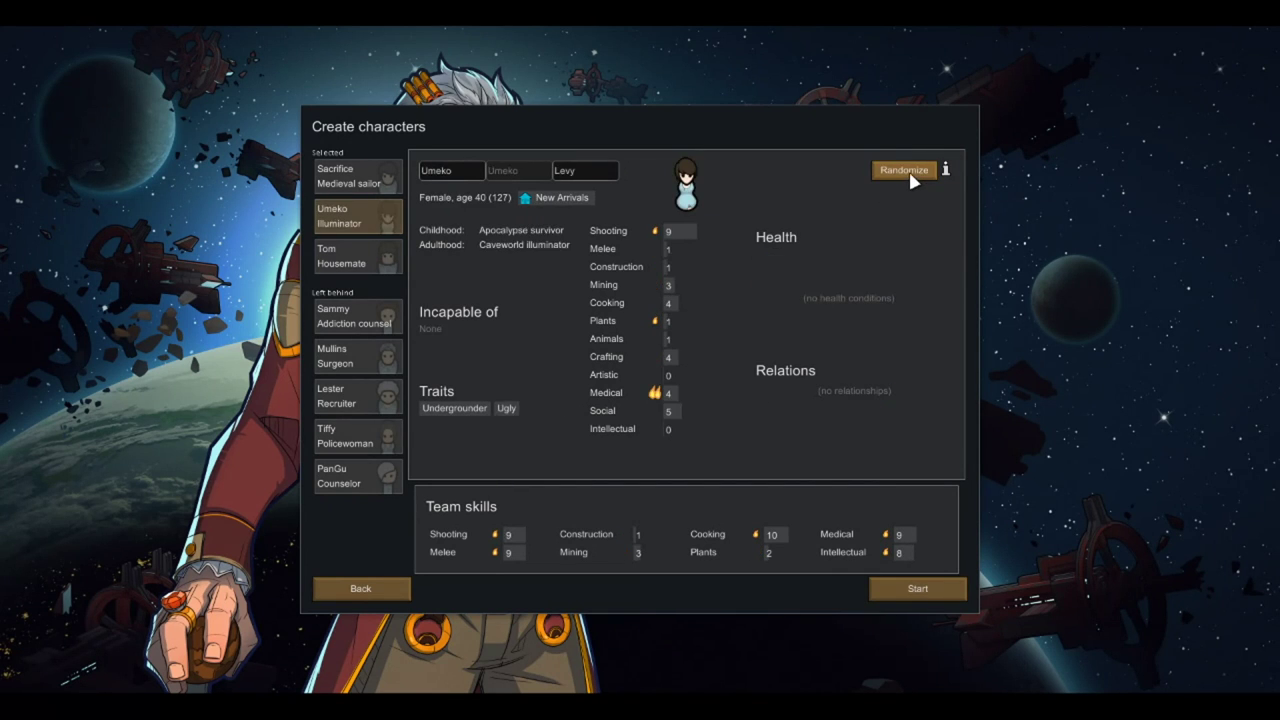
click(912, 182)
click(912, 181)
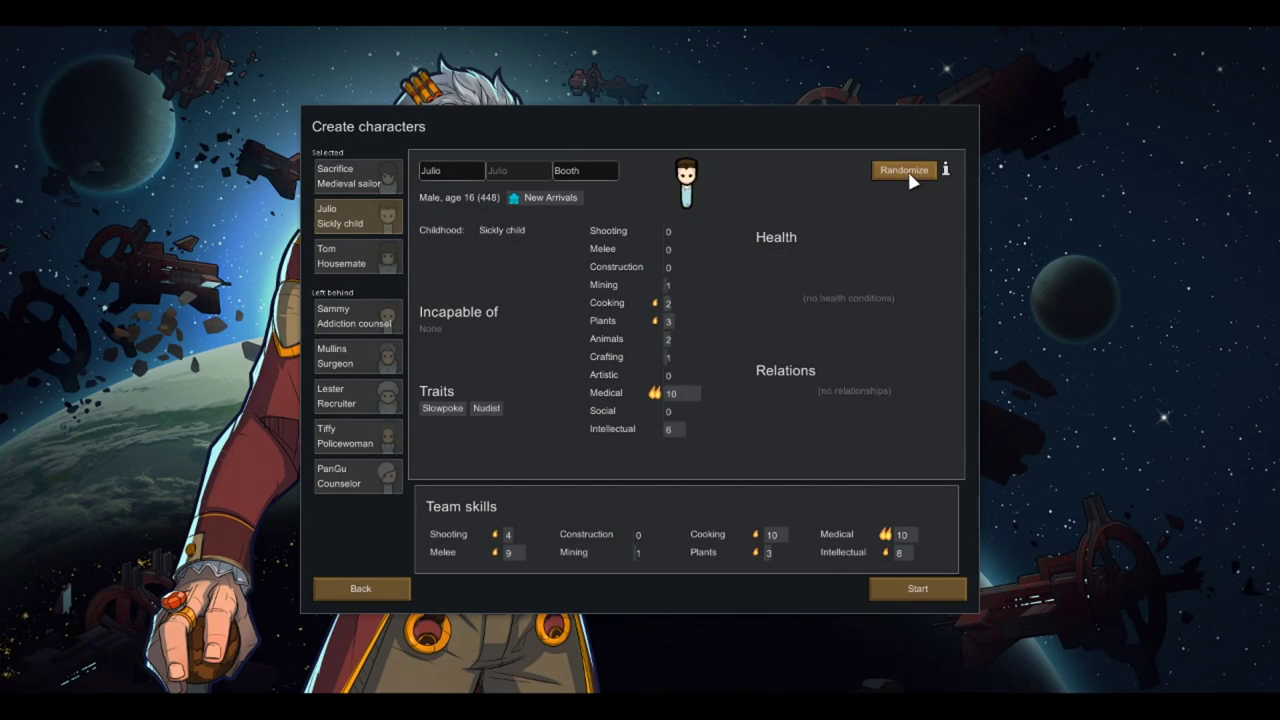
click(912, 181)
click(912, 181)
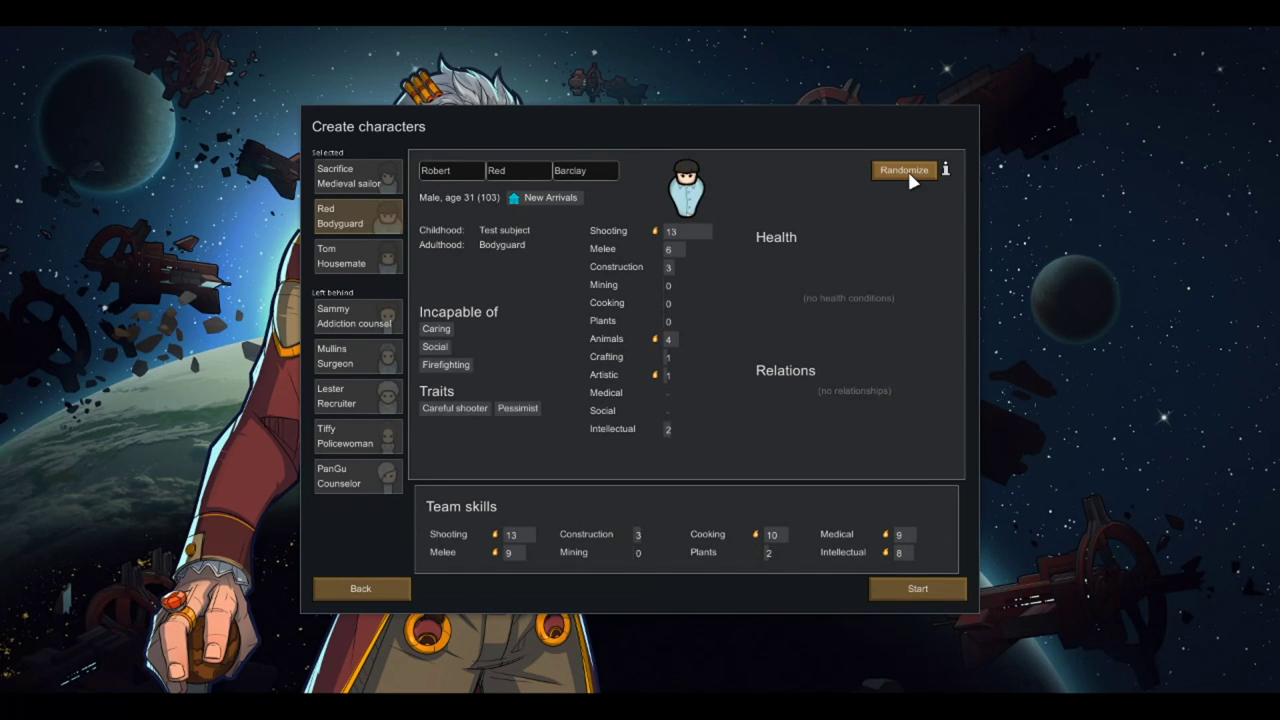
click(912, 181)
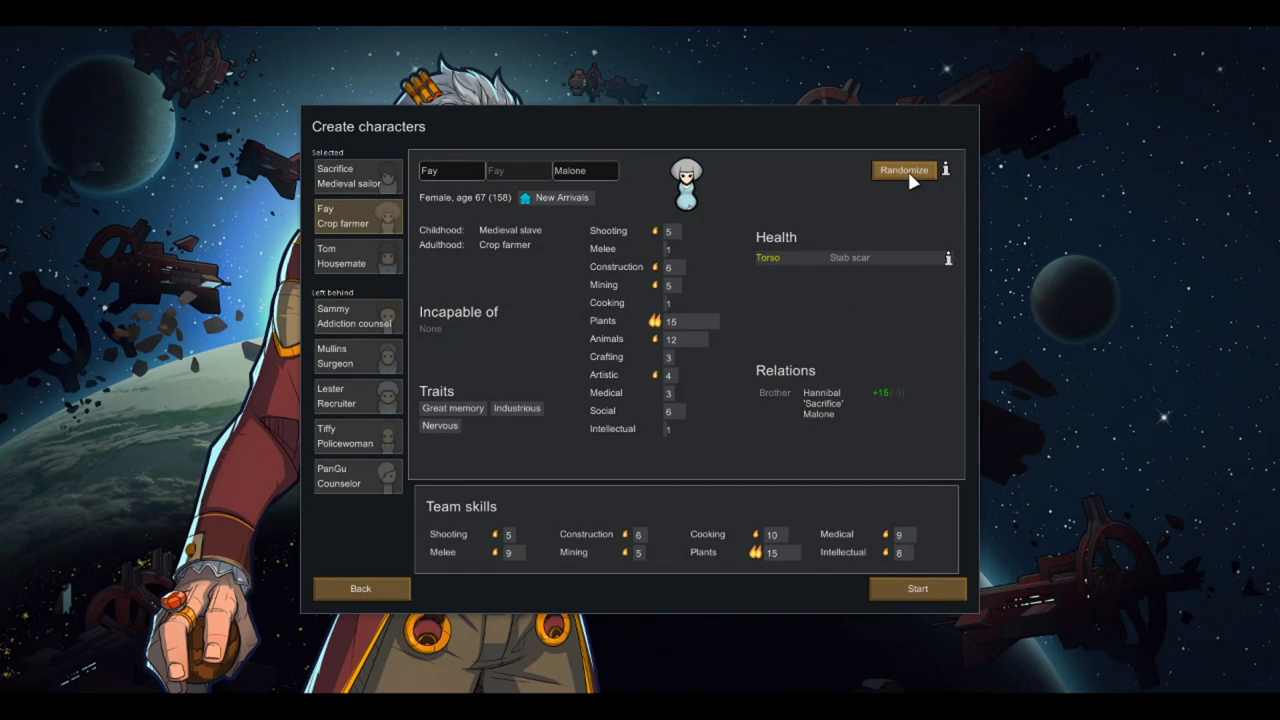
click(904, 170)
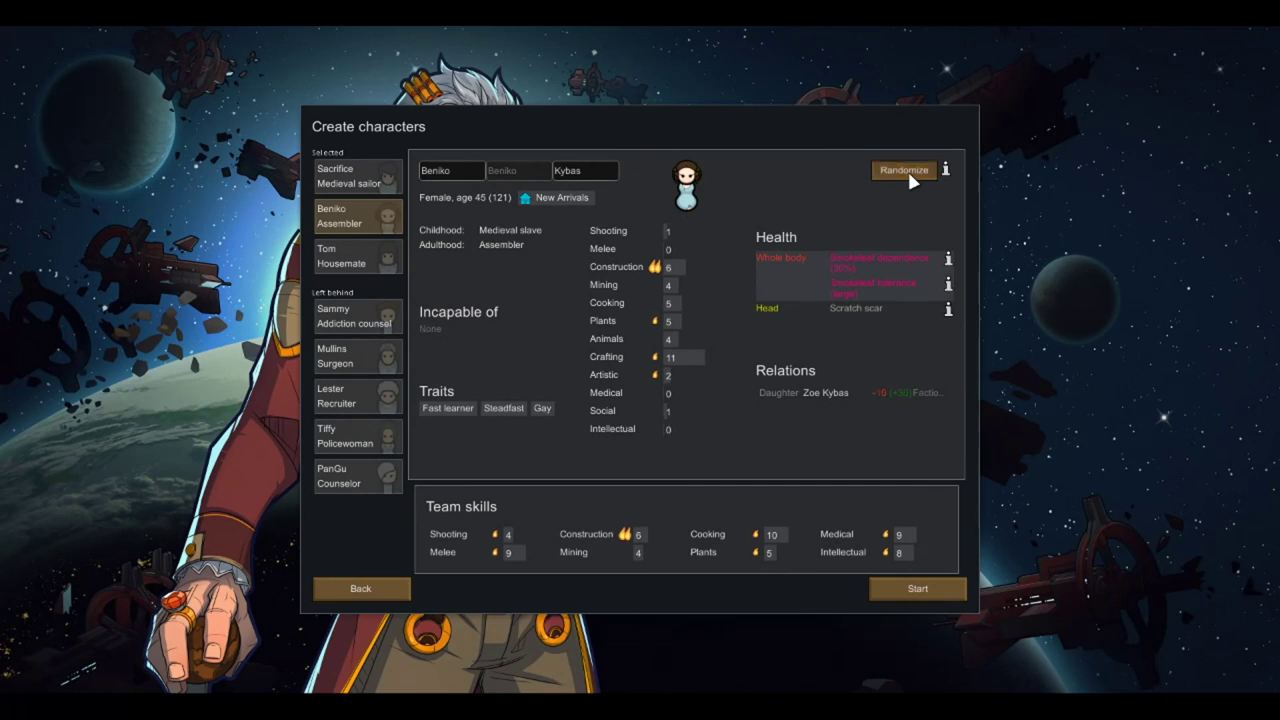
click(904, 170)
click(904, 170)
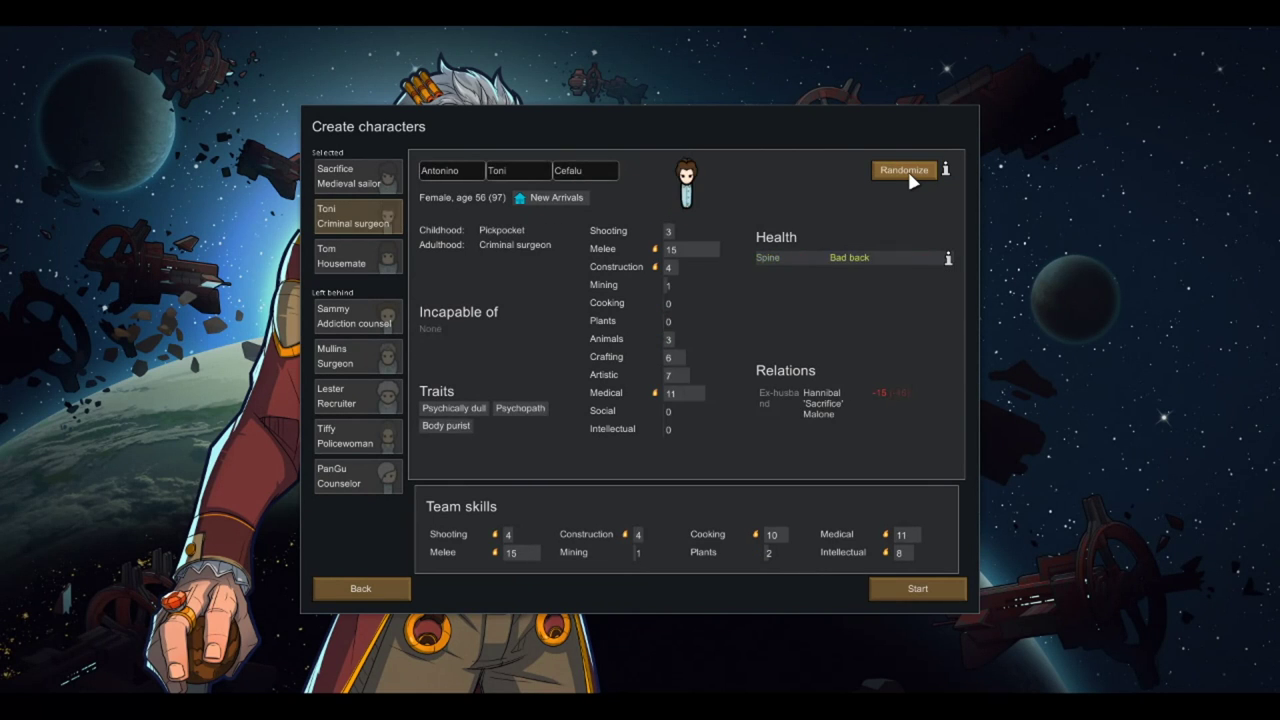
click(904, 170)
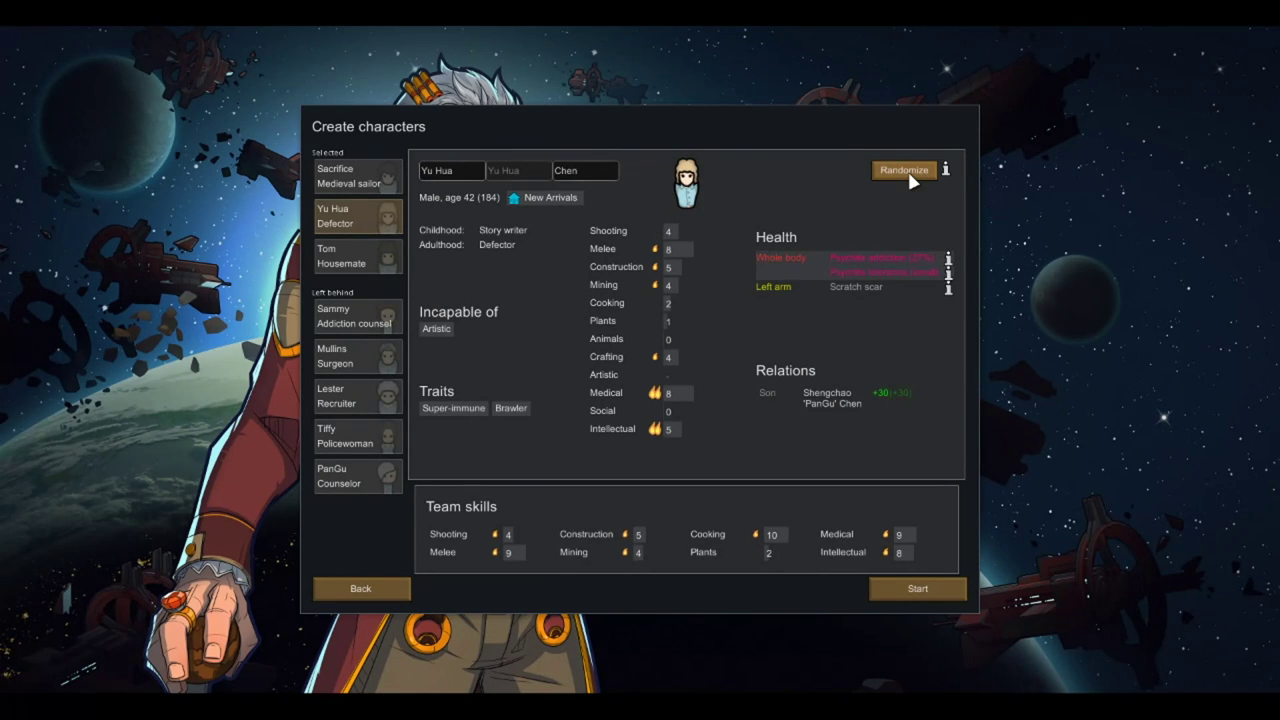
click(910, 176)
click(910, 176)
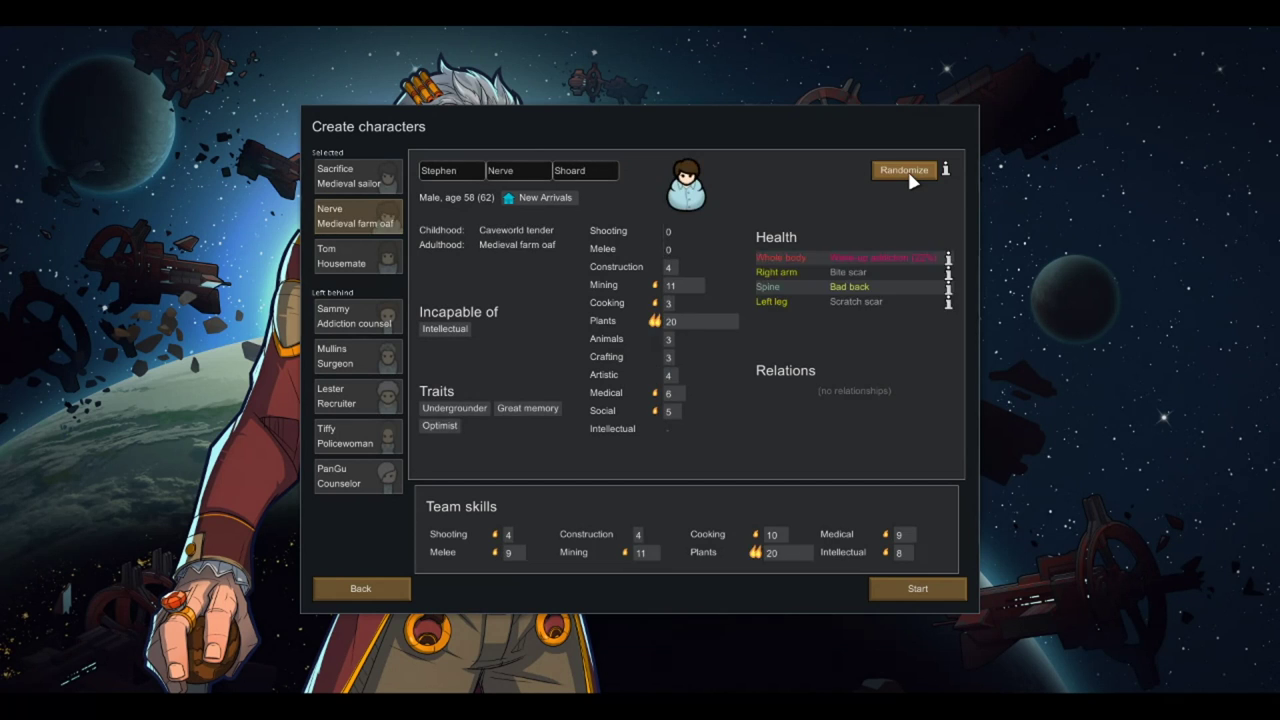
click(904, 170)
click(904, 170)
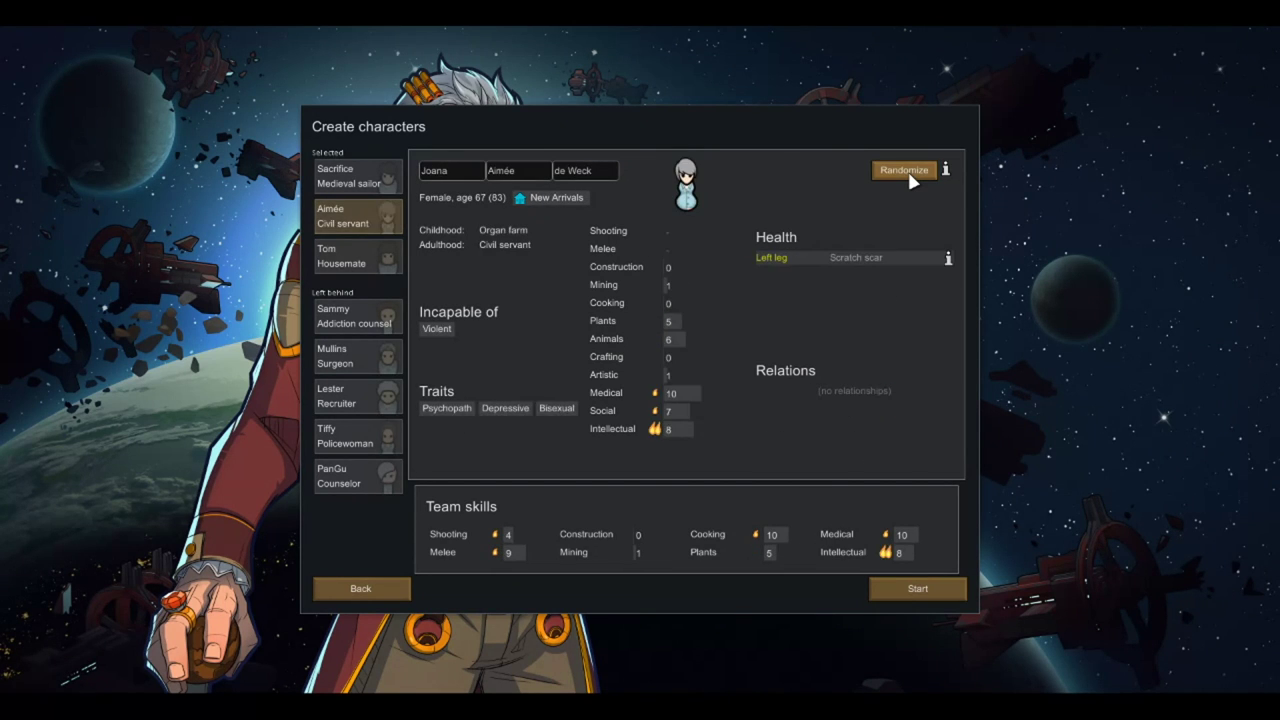
click(912, 180)
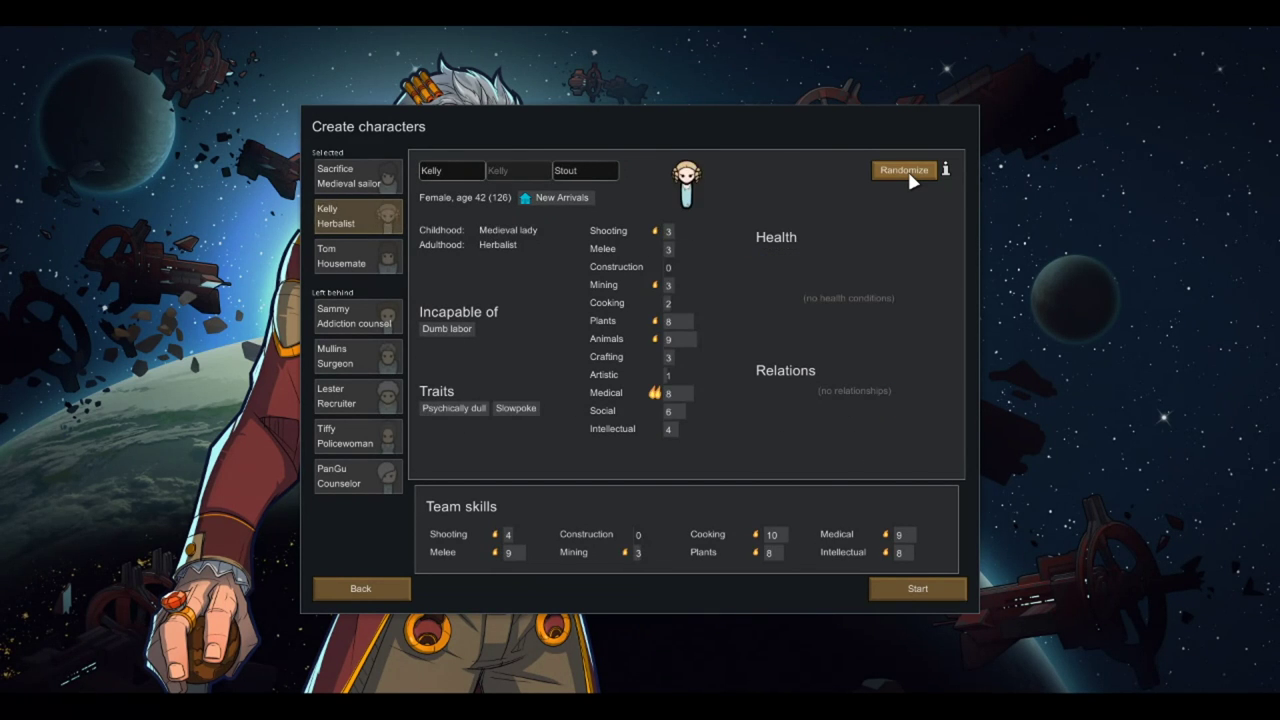
click(912, 180)
click(912, 180)
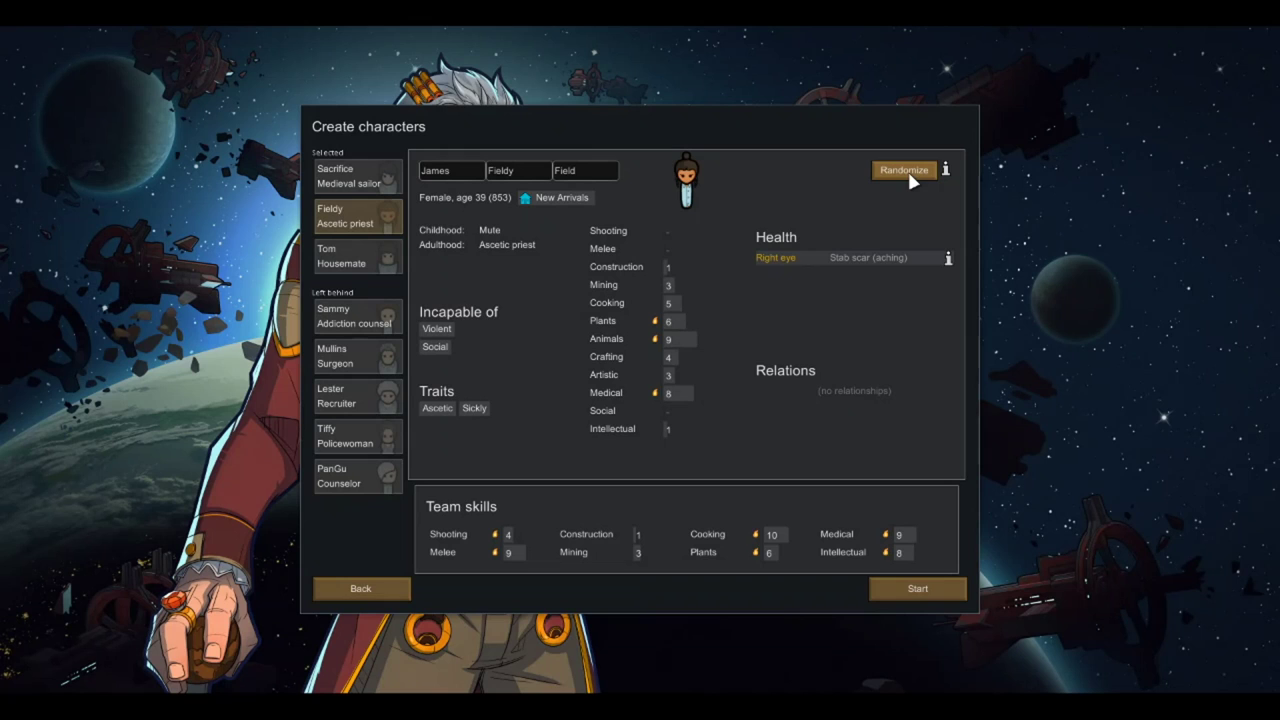
click(893, 177)
click(893, 177)
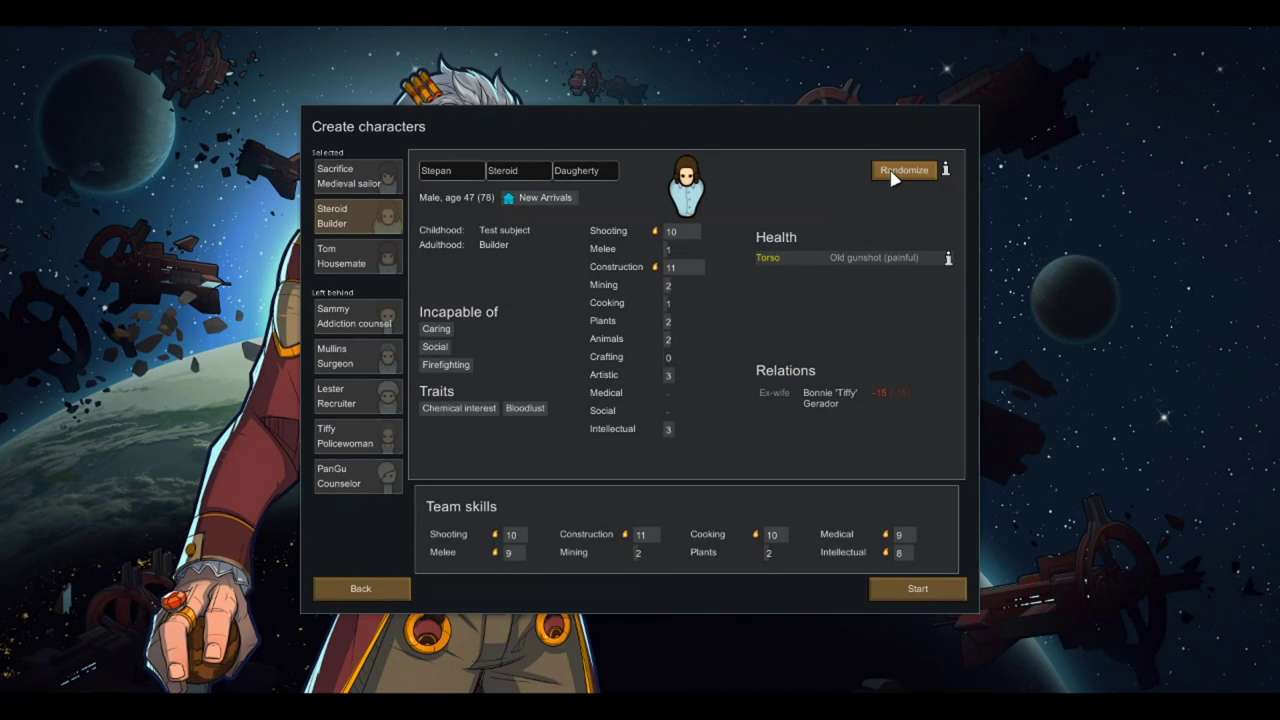
click(893, 177)
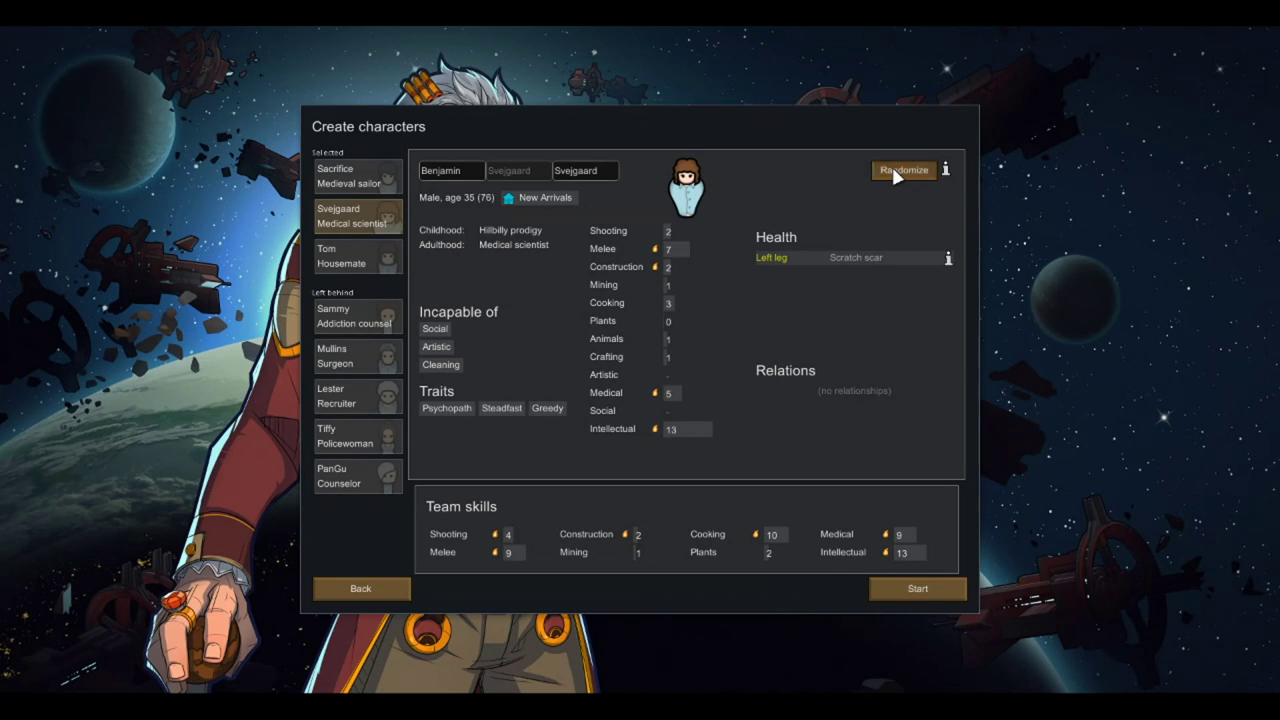
click(893, 177)
click(897, 177)
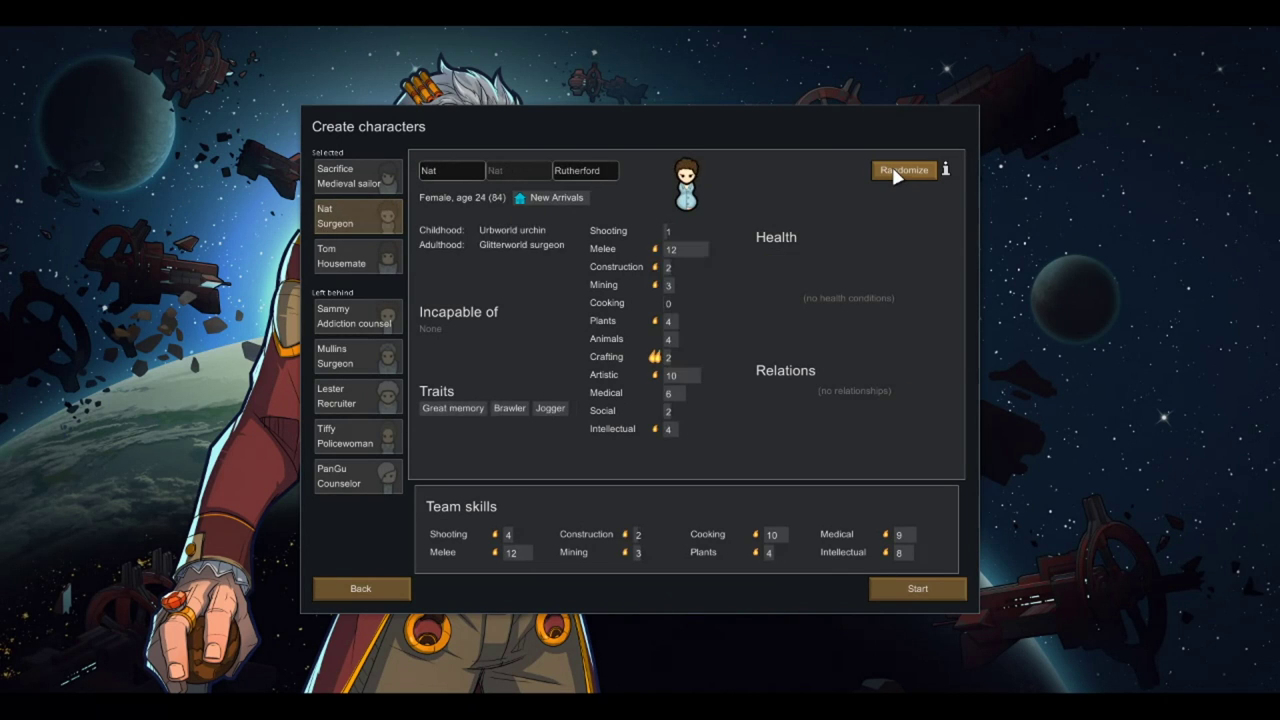
click(893, 177)
click(893, 177)
click(890, 176)
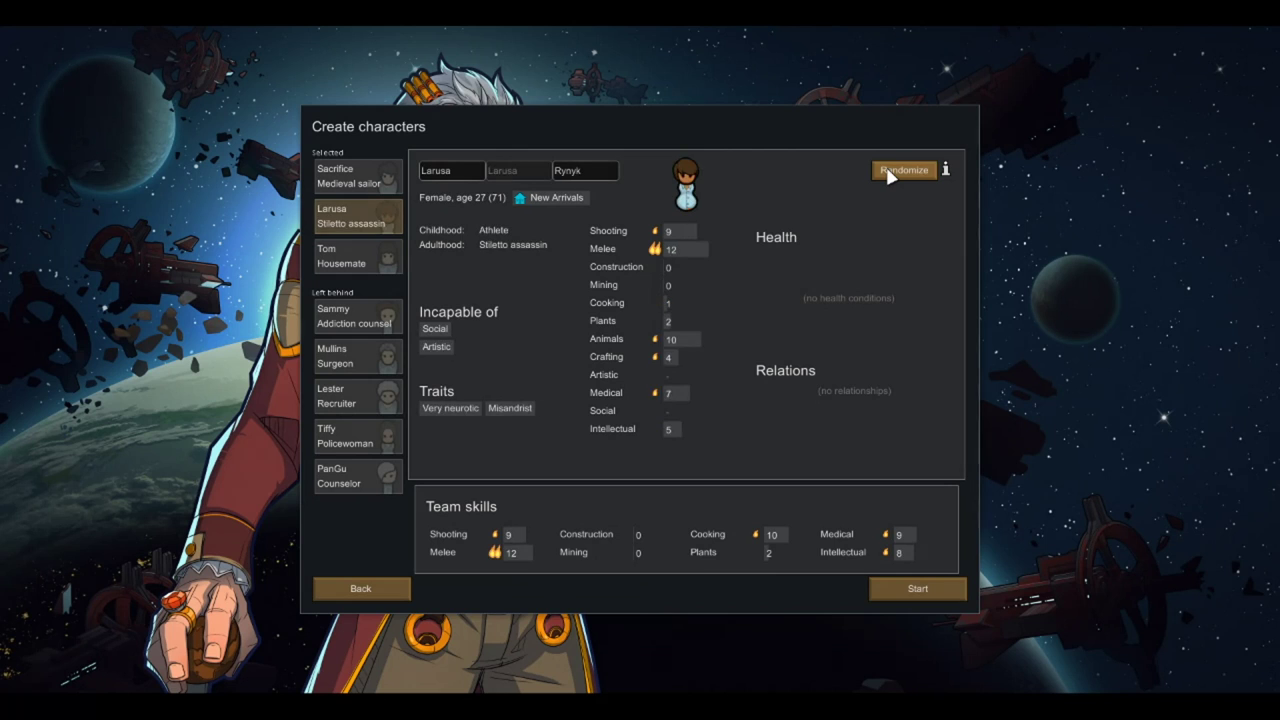
click(890, 176)
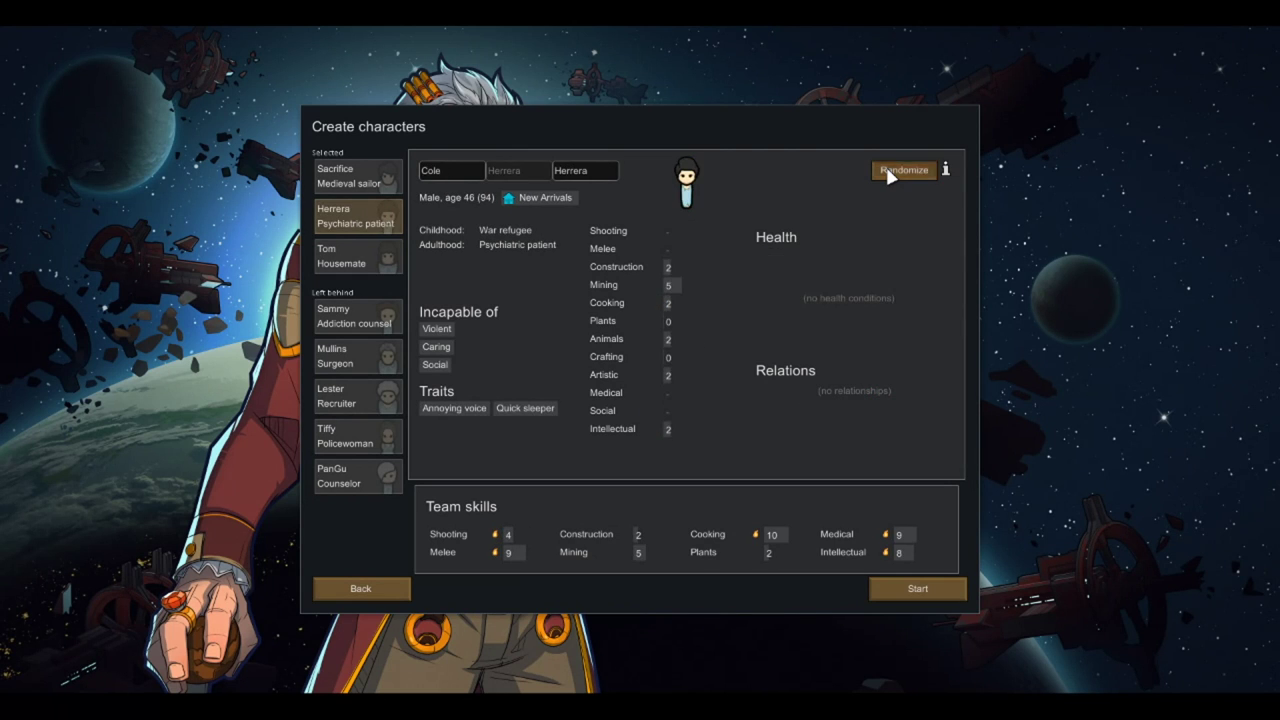
click(890, 176)
click(890, 176)
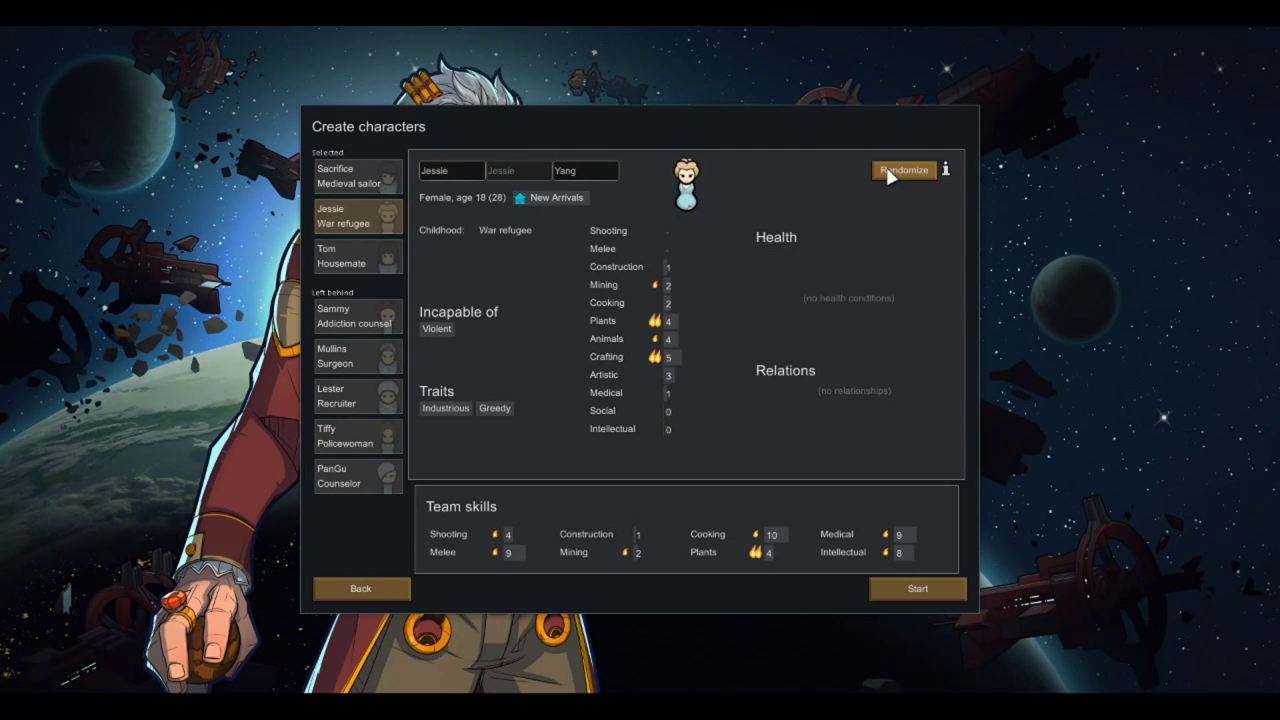
click(890, 175)
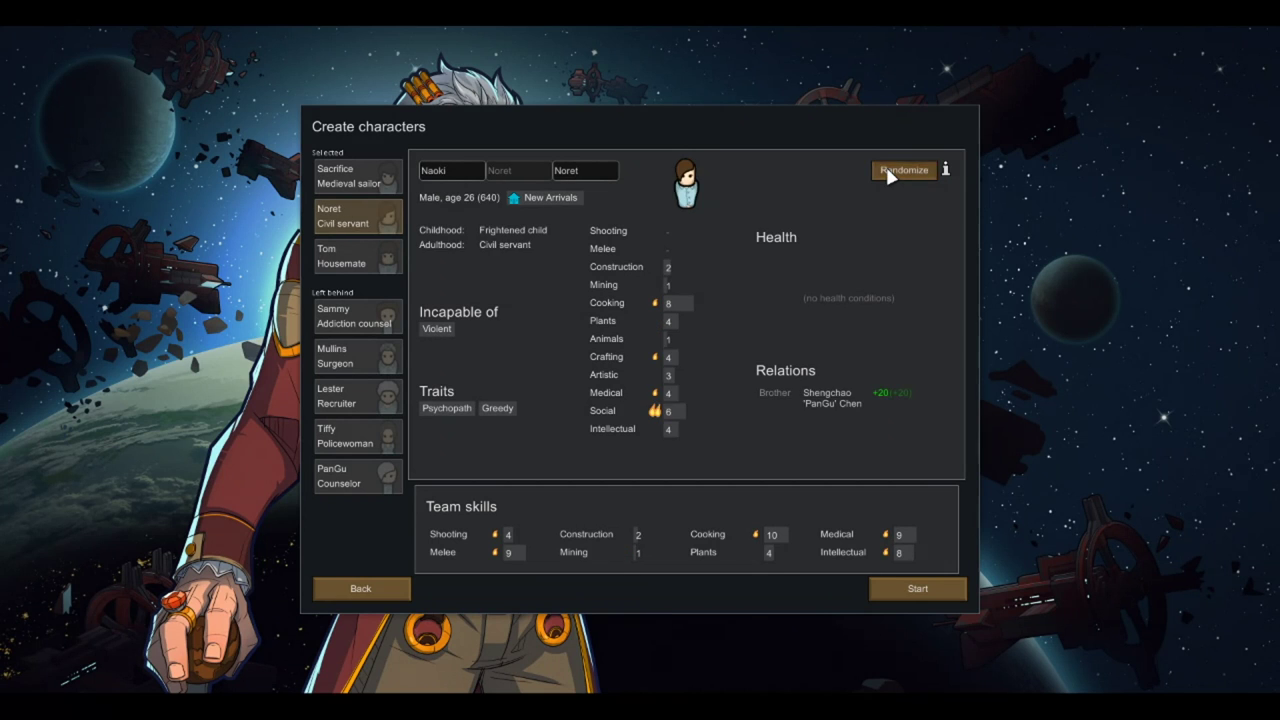
click(890, 174)
click(892, 170)
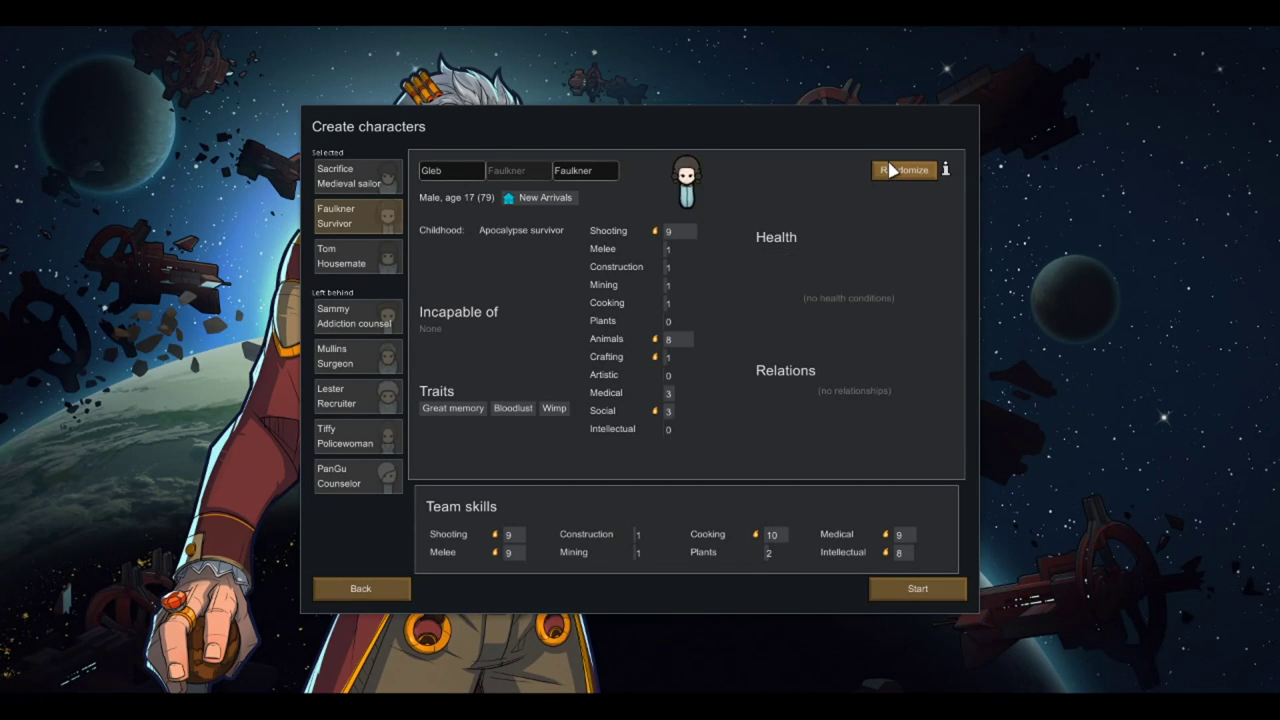
click(892, 170)
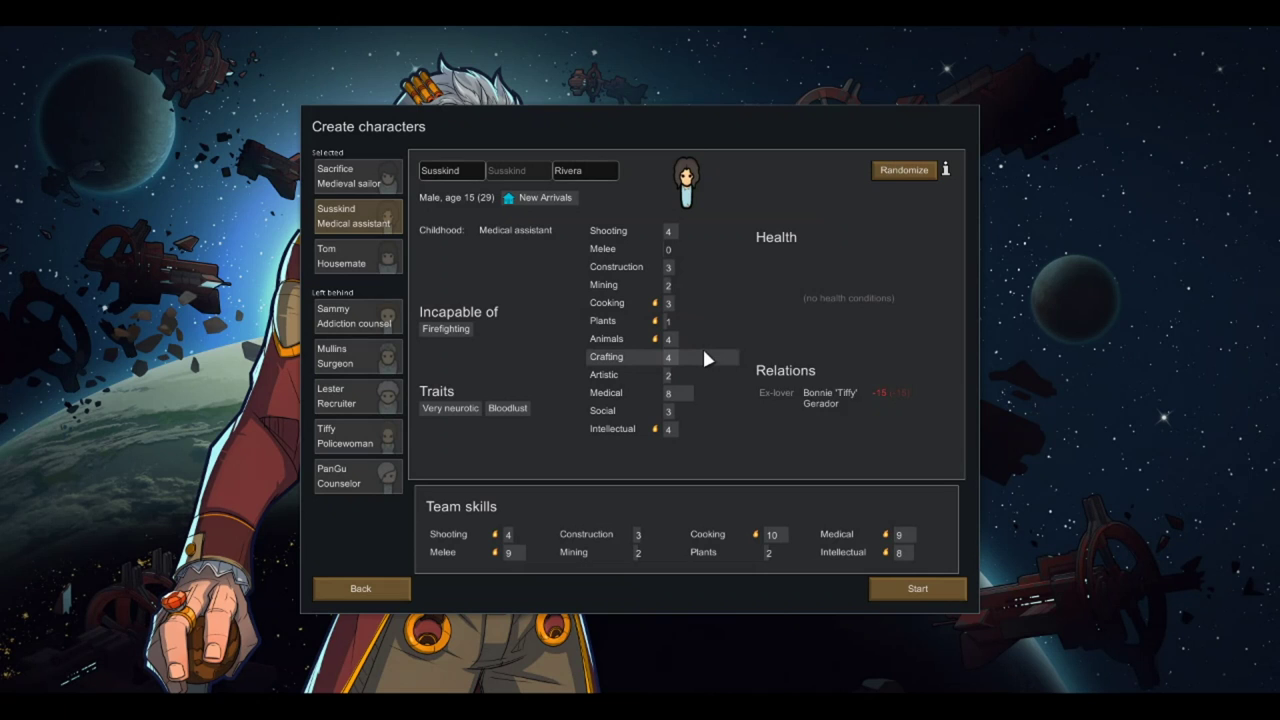
mouse_move(640, 357)
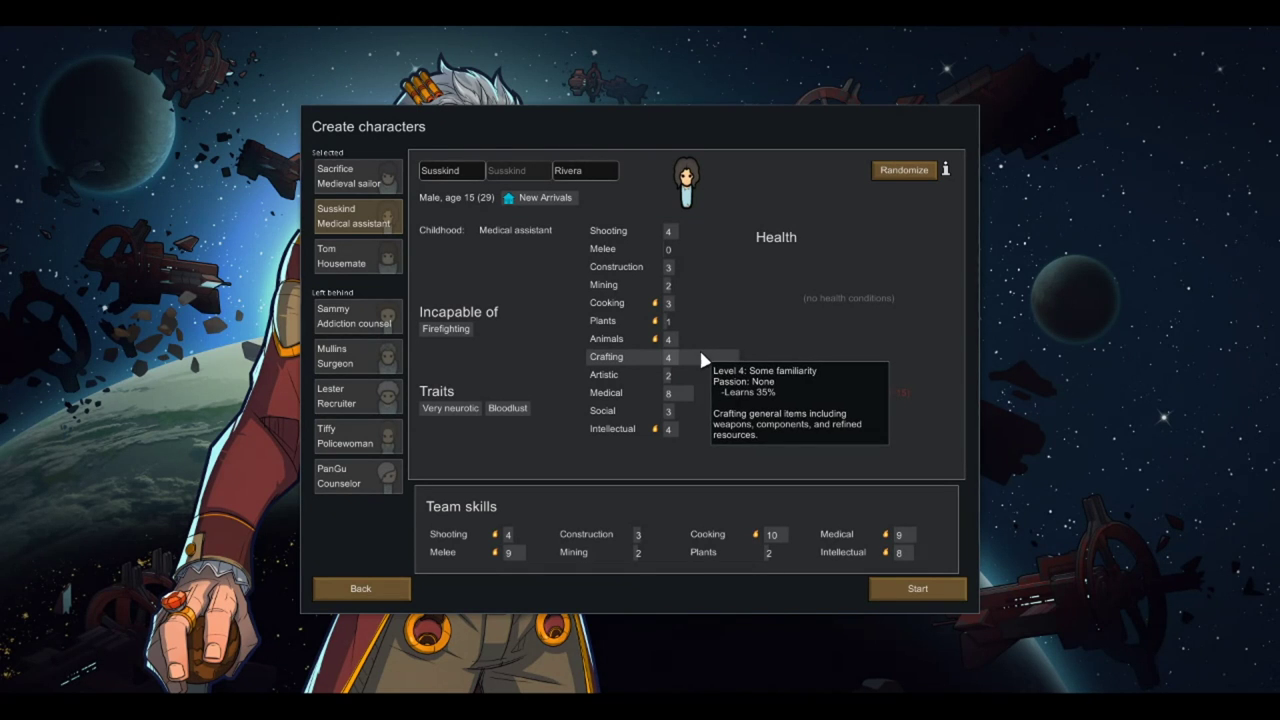
Step: Give the second colonist a nickname, then reroll the third colonist several times
click(519, 172)
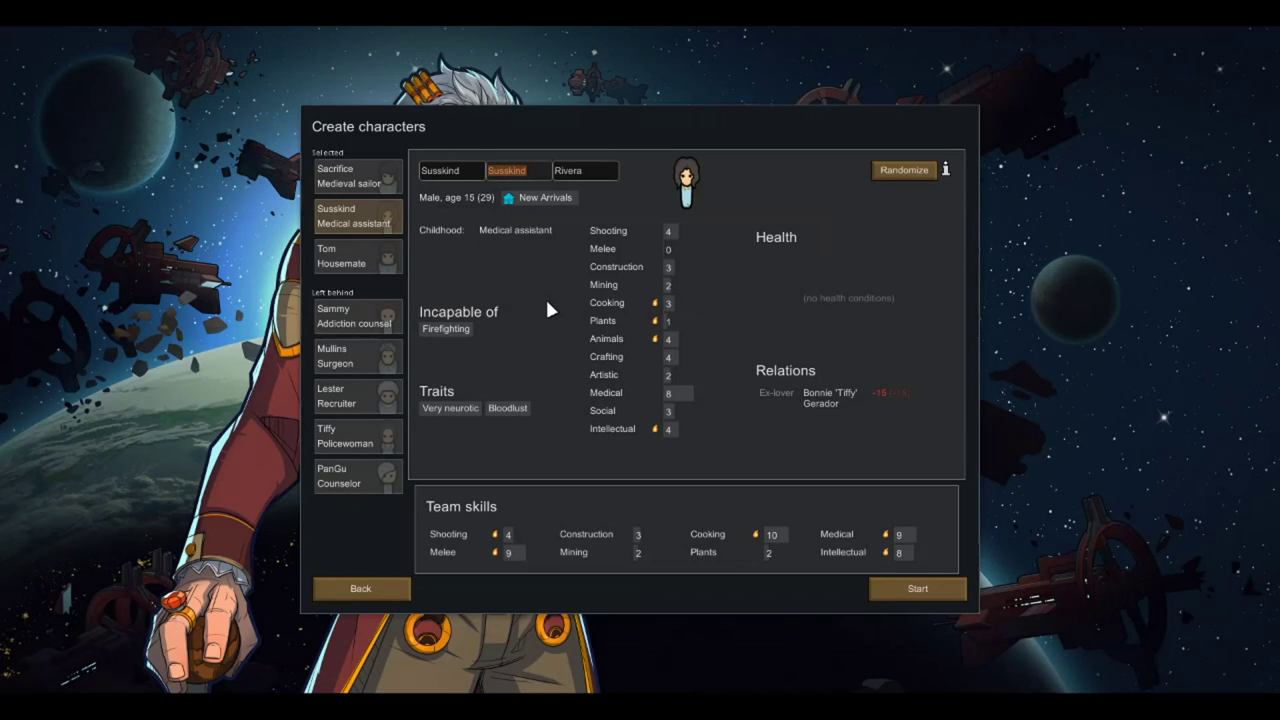
text(Cra)
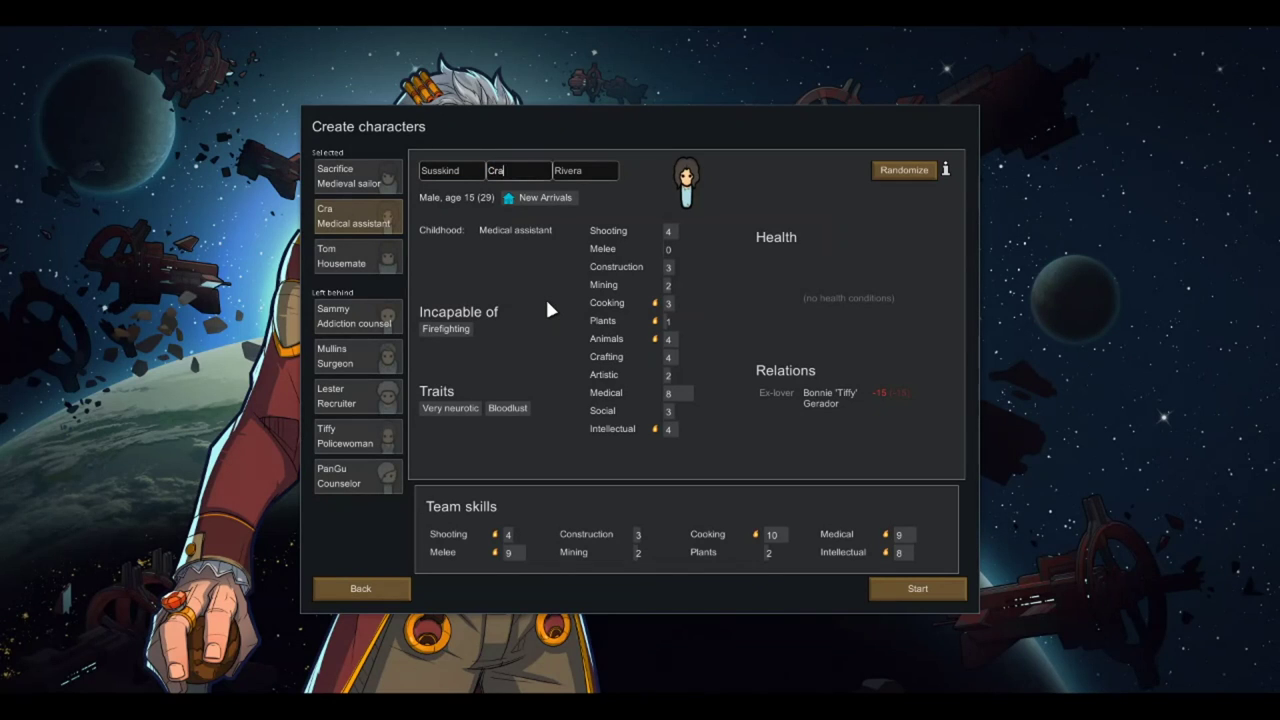
text(fter)
click(345, 256)
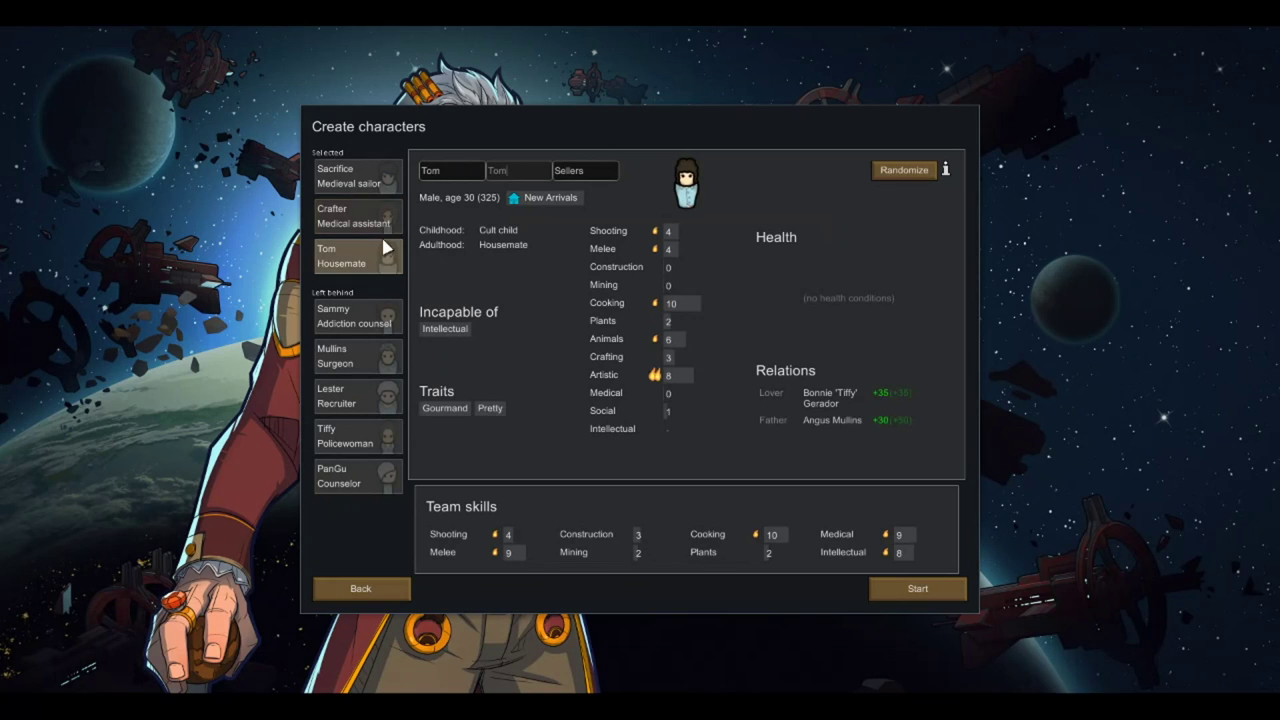
click(904, 177)
click(894, 170)
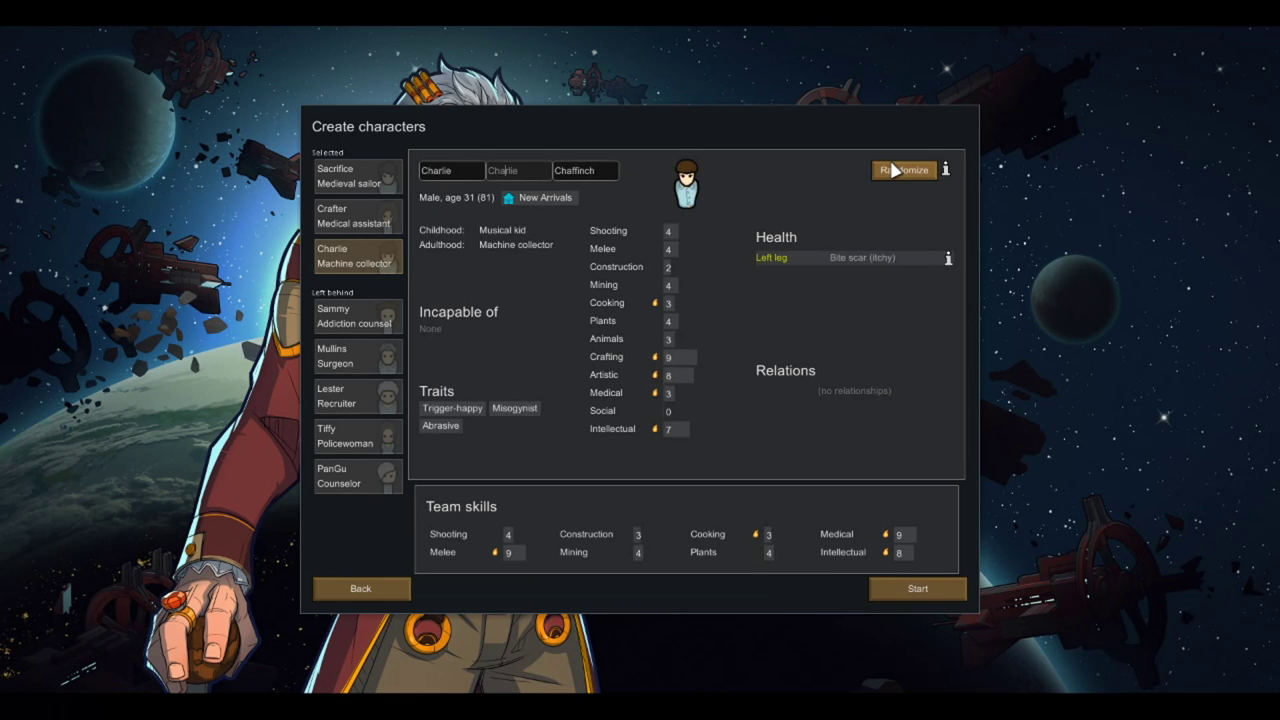
click(894, 170)
click(894, 170)
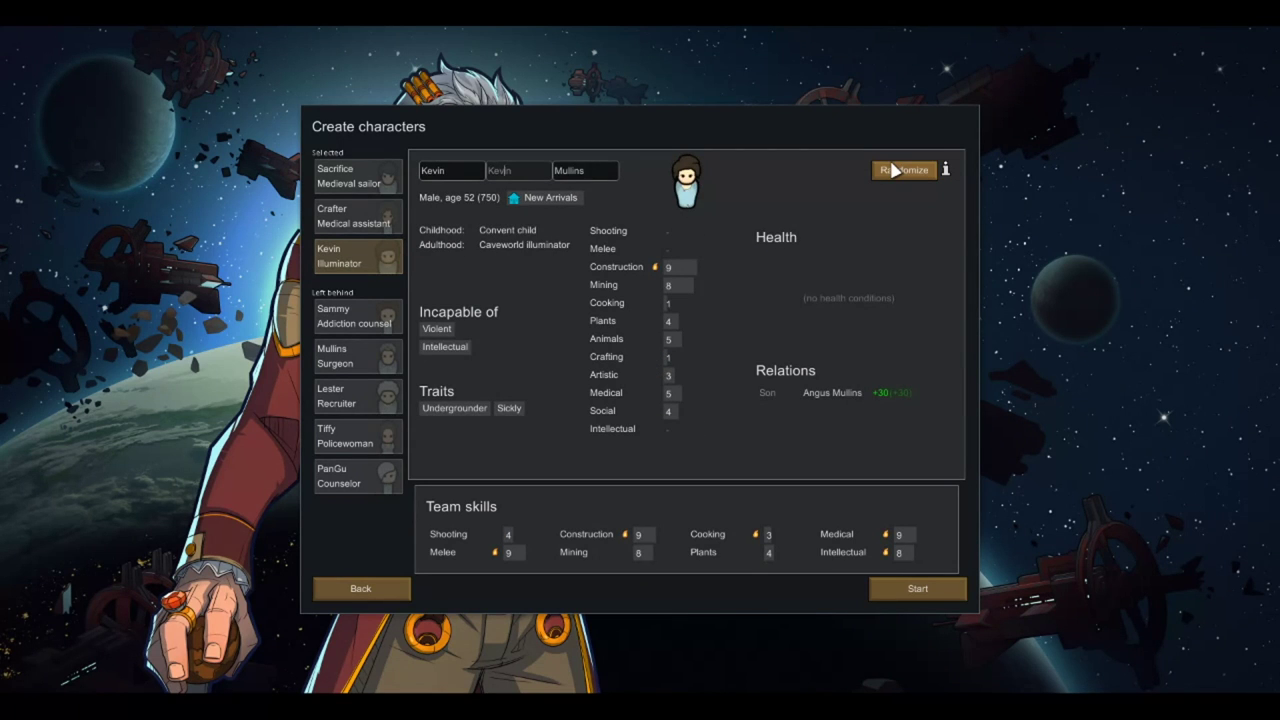
click(894, 170)
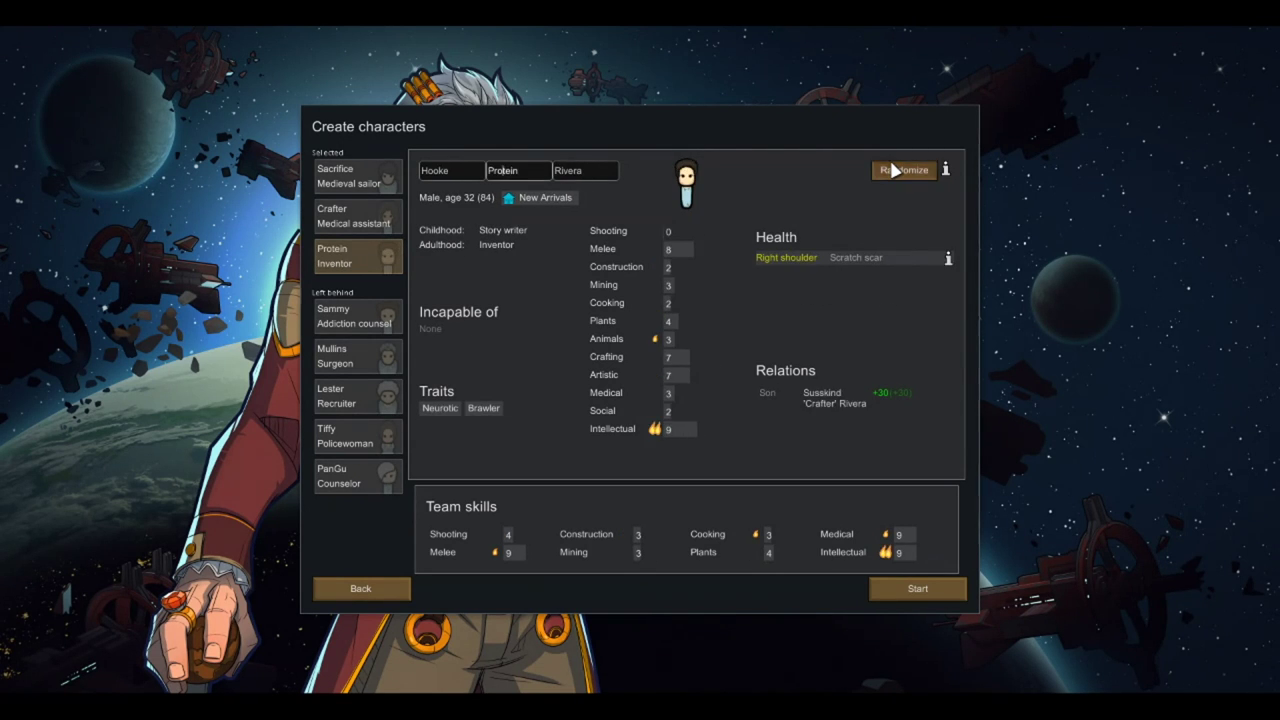
click(894, 170)
click(892, 175)
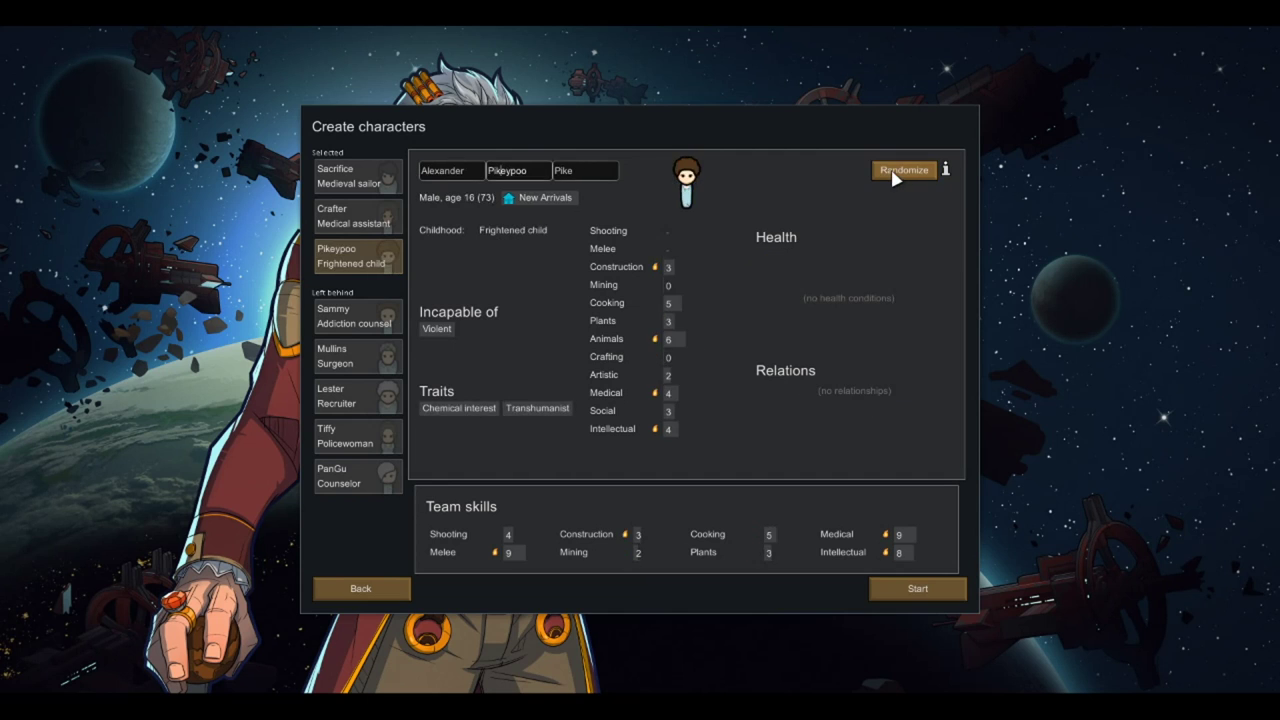
click(895, 177)
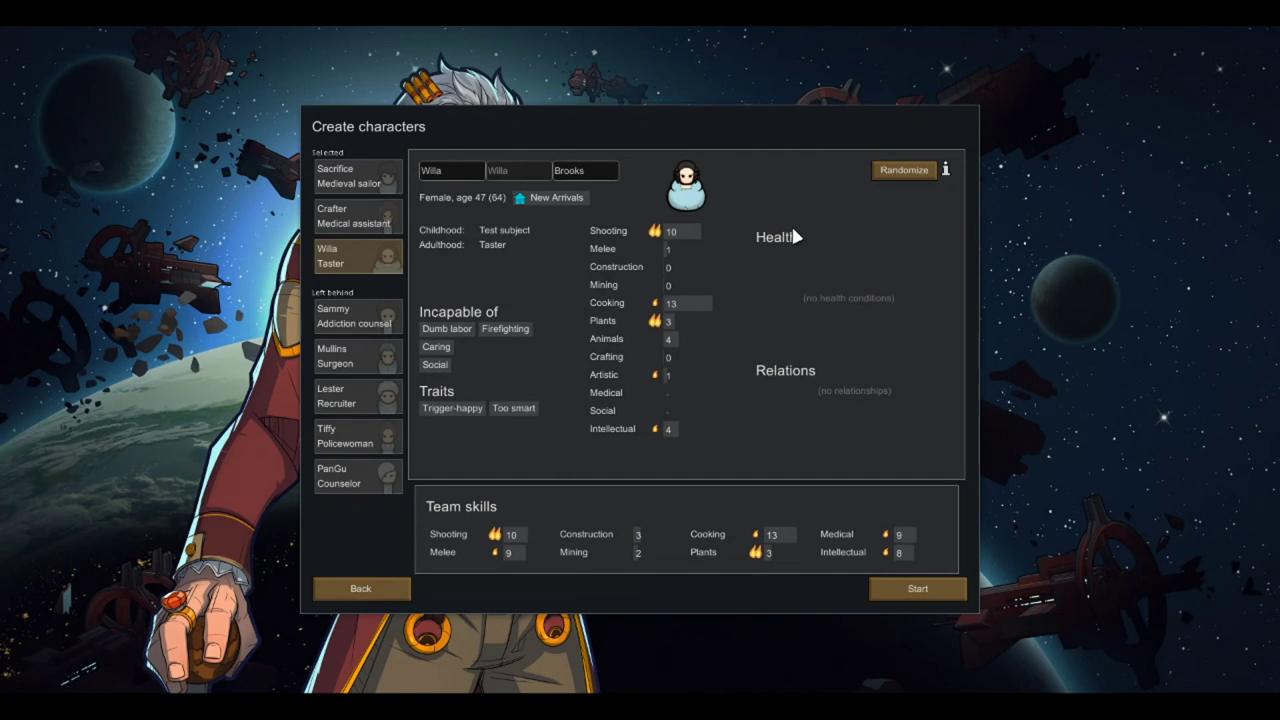
Step: Nickname the third colonist, review KillerCraft and MurderCook, and start the game
click(507, 172)
text(MurderCook)
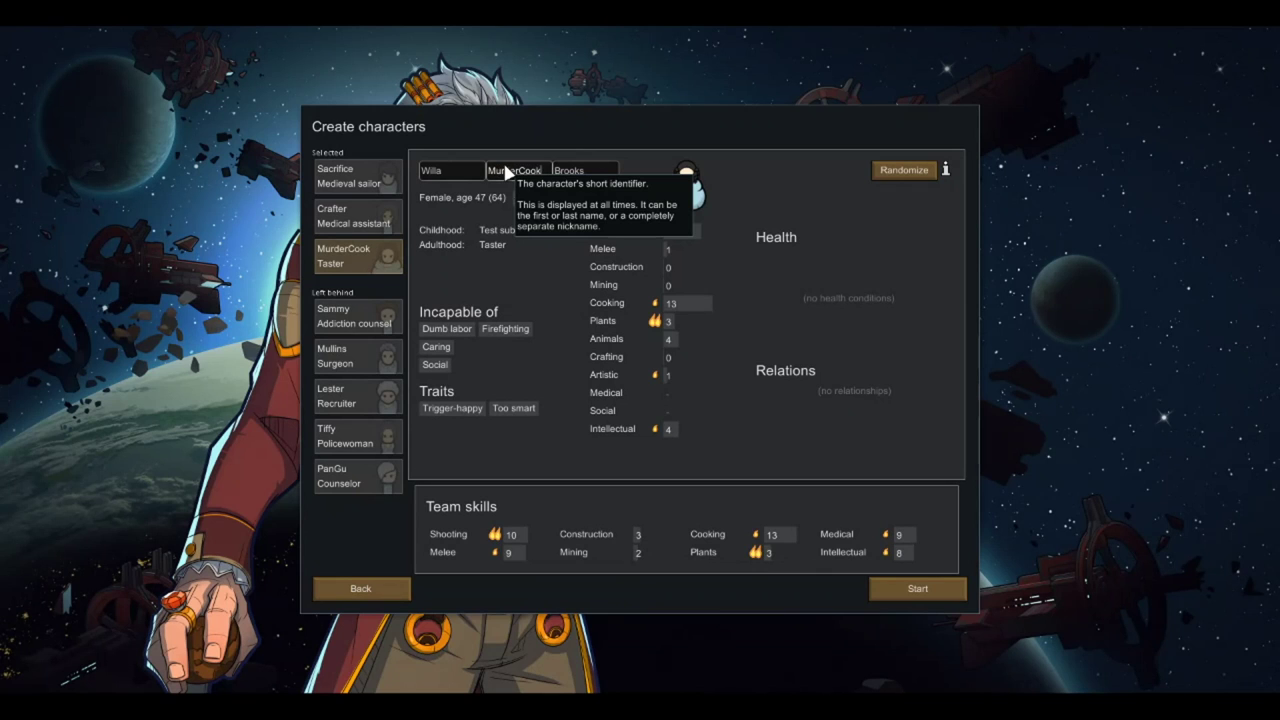
click(355, 215)
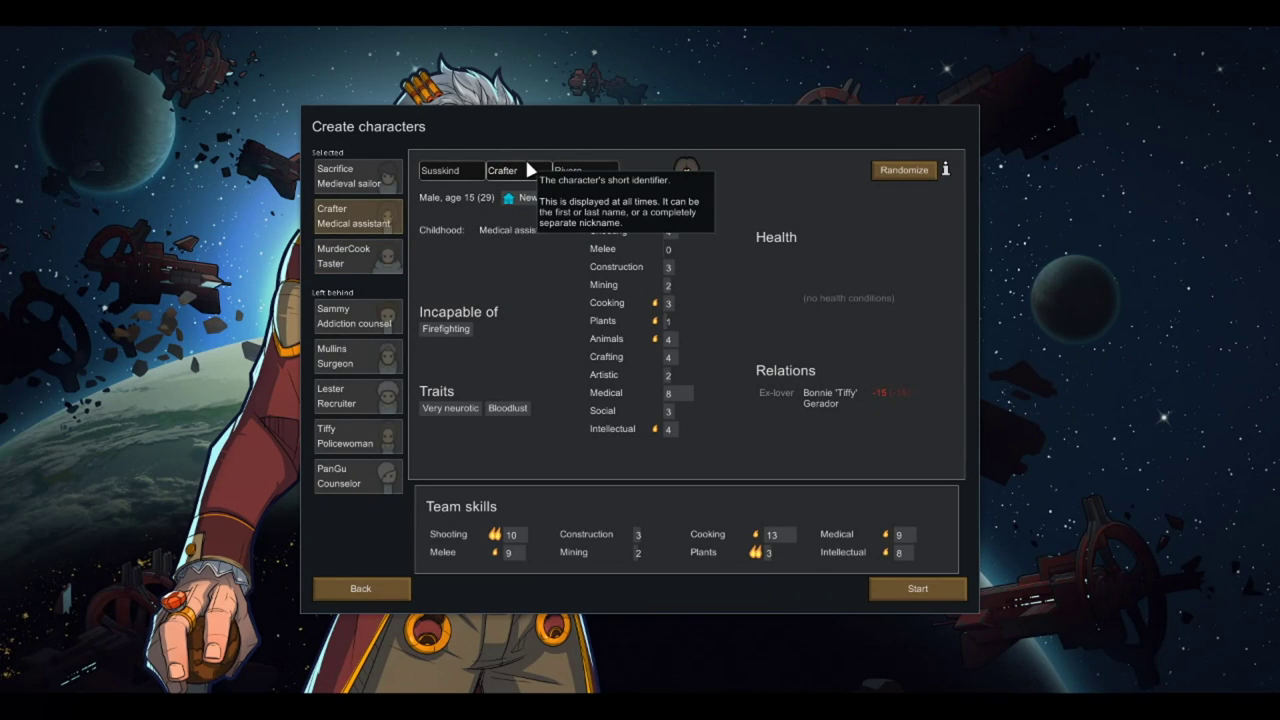
text(Killer)
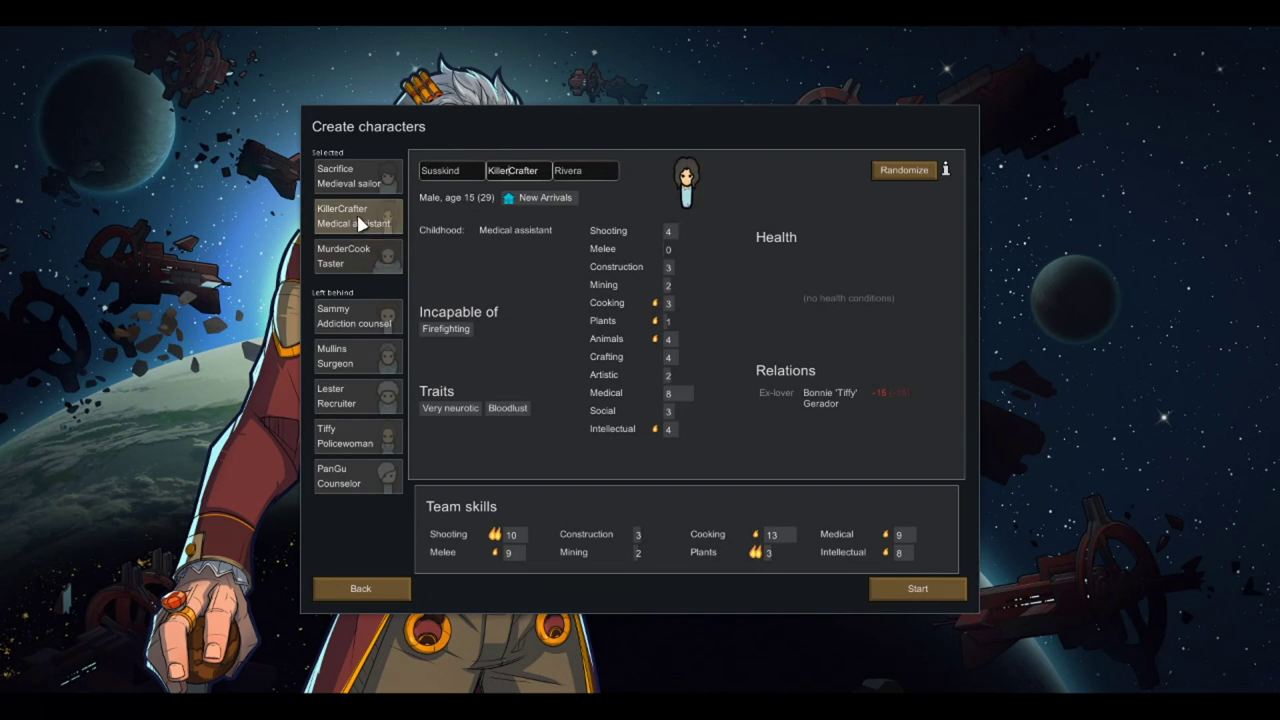
click(358, 176)
click(365, 262)
click(399, 212)
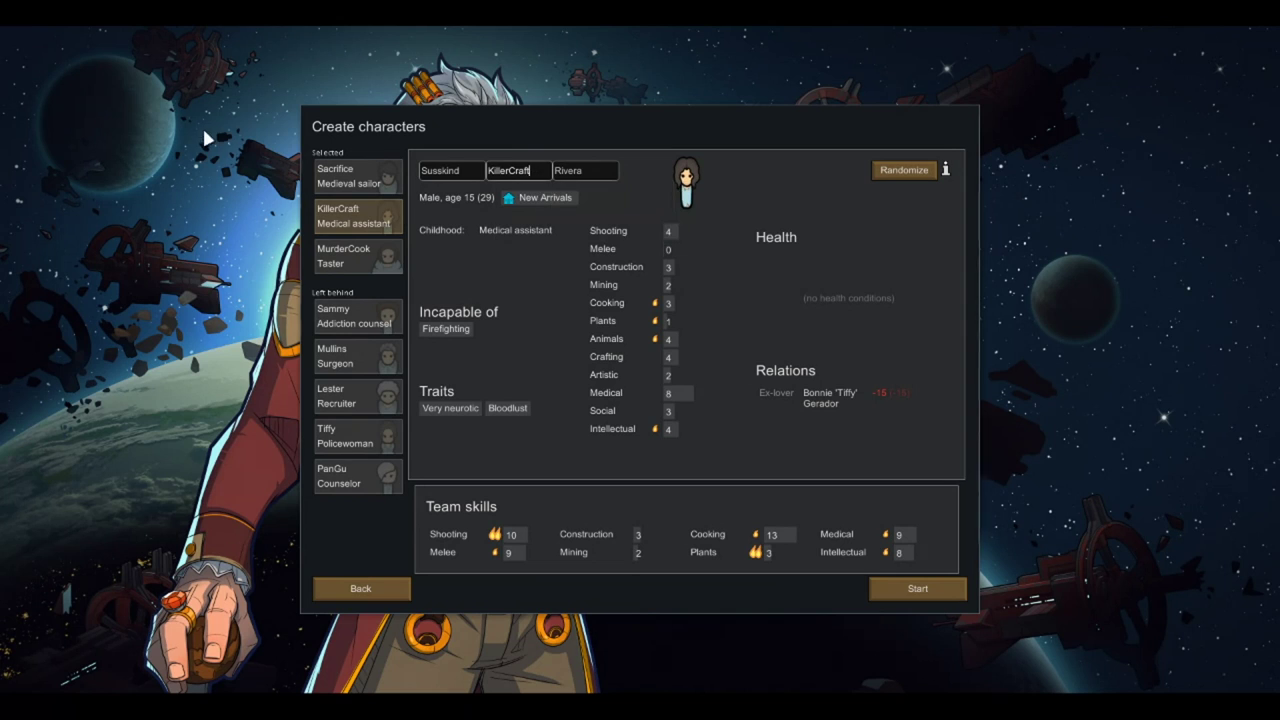
click(360, 255)
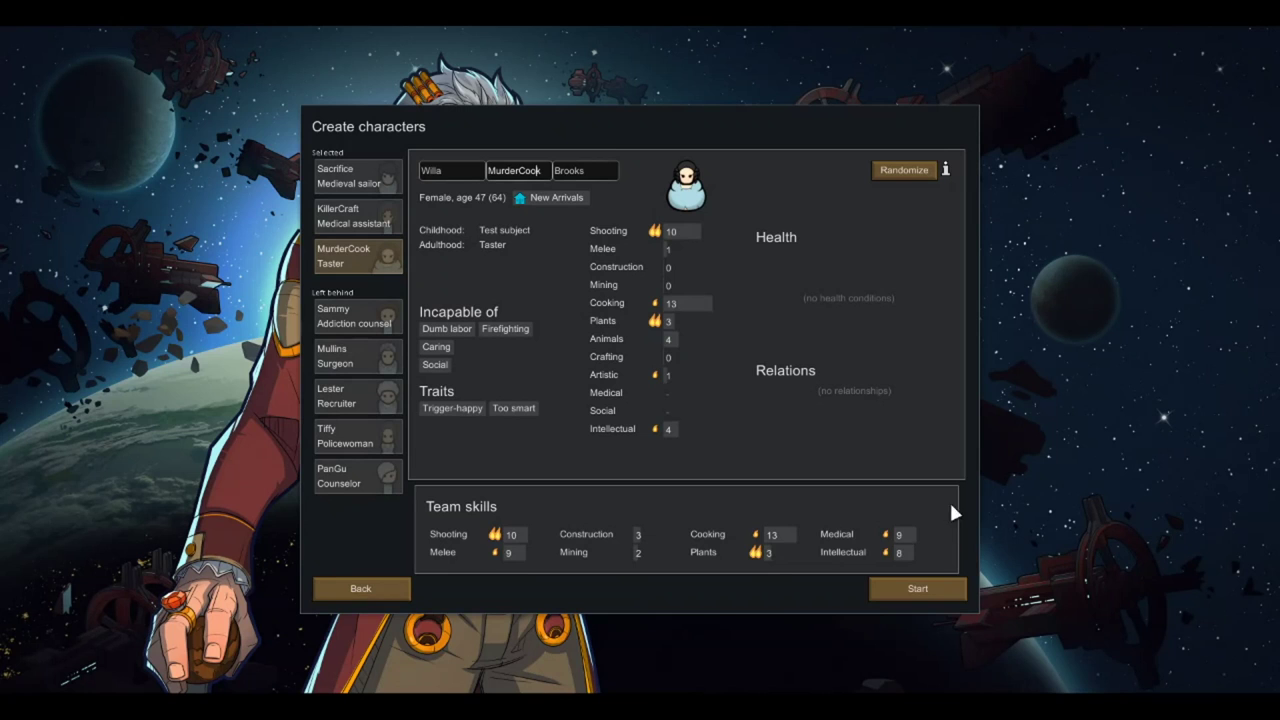
click(929, 586)
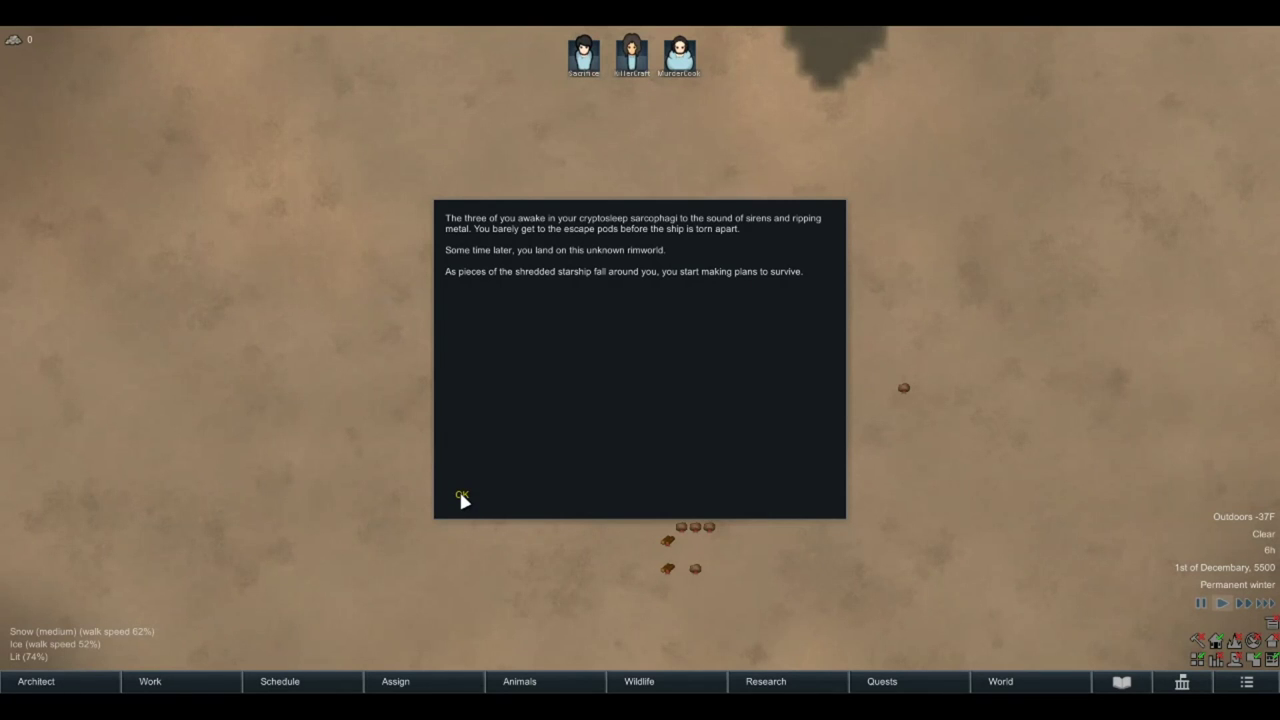
Step: Dismiss the crash-landing story message and bring up the building options with F1
key(Return)
key(F1)
Step: Place a Wooden hand tailor bench above the wood piles
click(100, 573)
scroll(466, 563, up, 3)
click(484, 638)
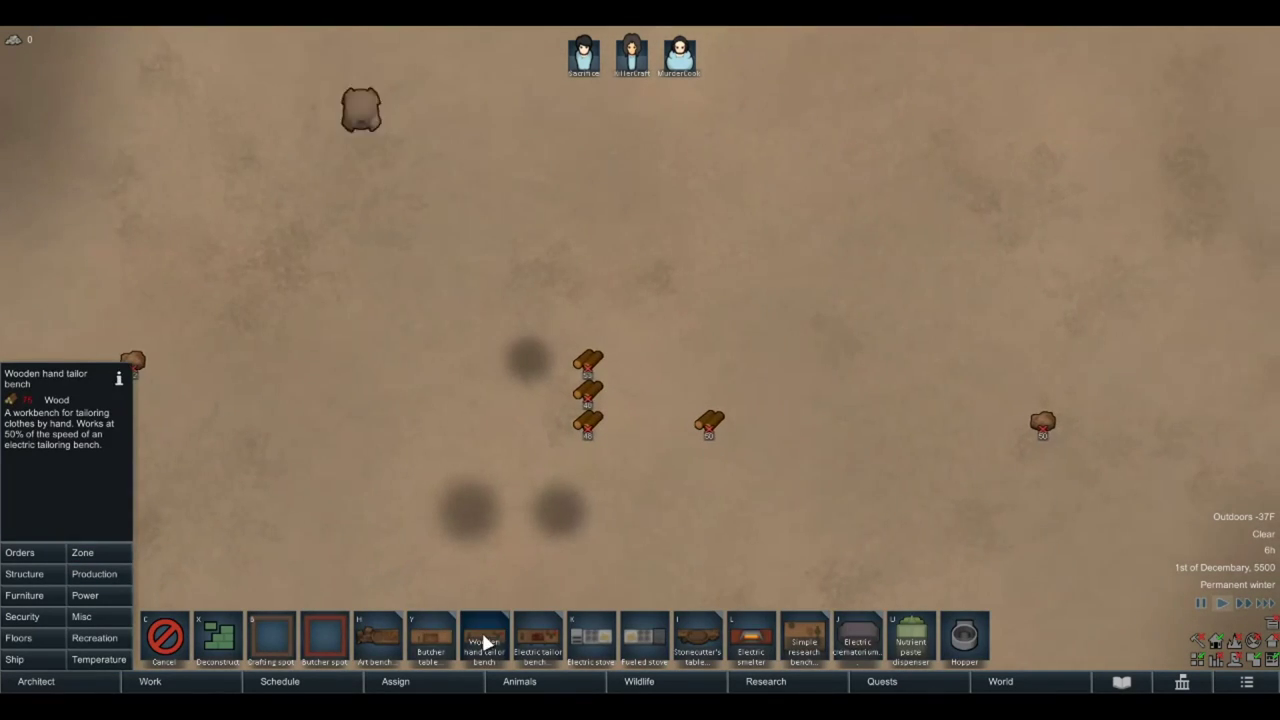
click(625, 348)
right_click(603, 346)
drag(603, 346, 529, 463)
key(a)
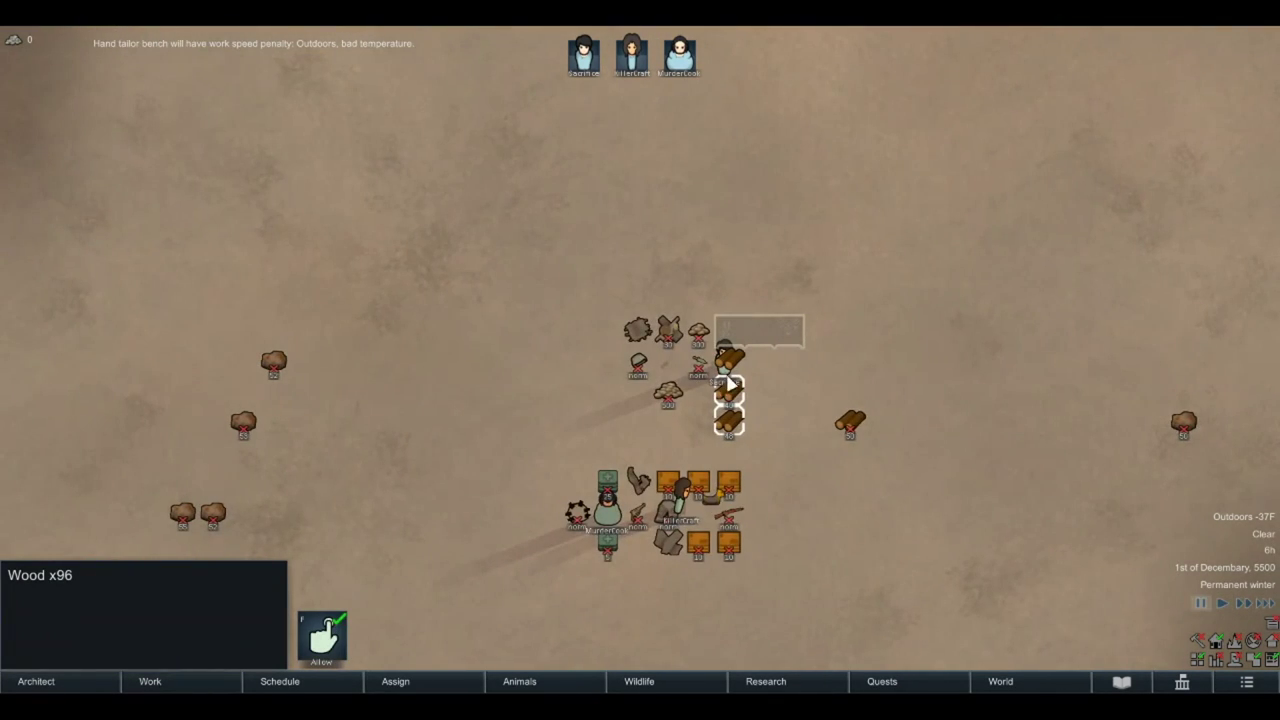
Step: Release KillerCraft from drafting and have him prioritize building the tailor bench
click(680, 500)
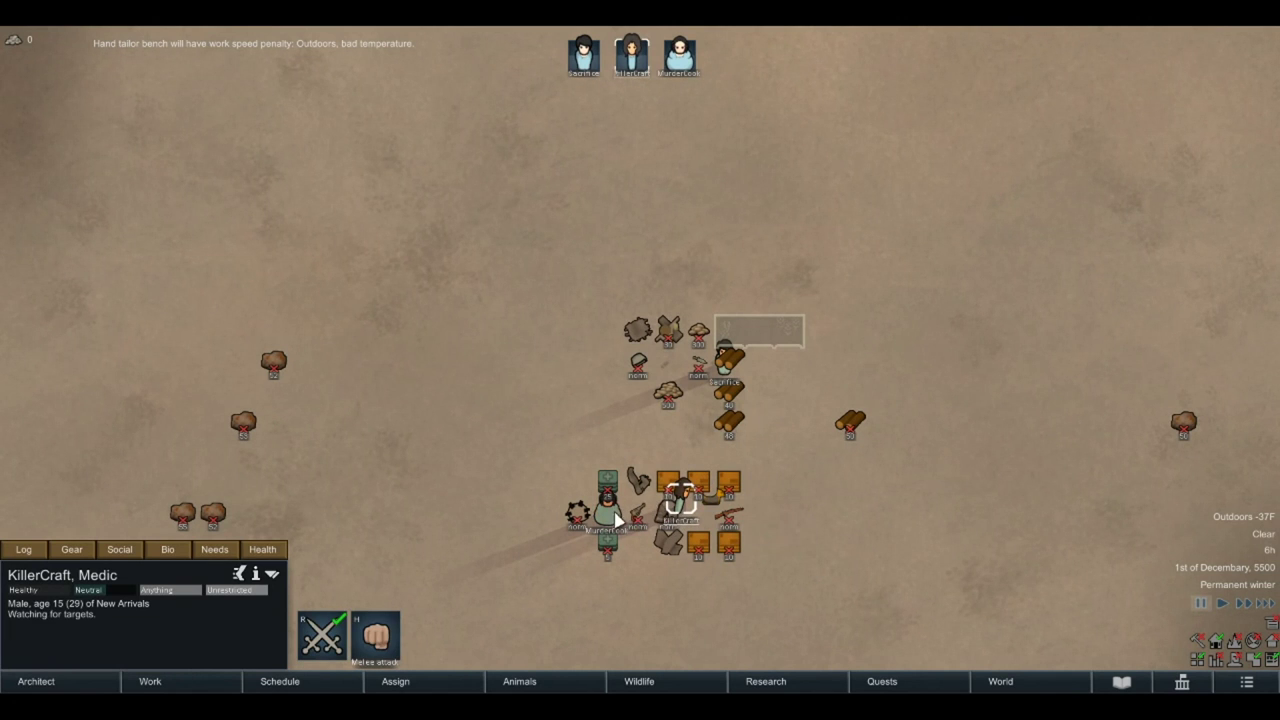
click(617, 520)
click(680, 500)
key(r)
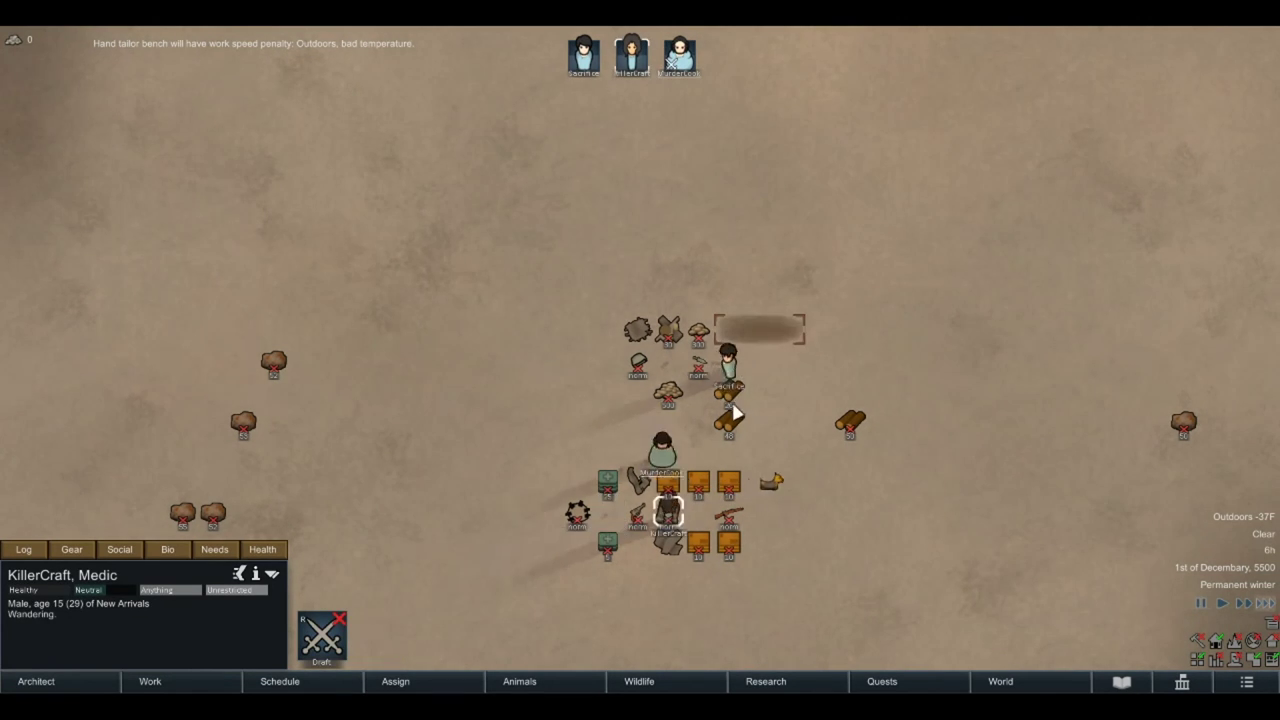
right_click(776, 310)
click(820, 332)
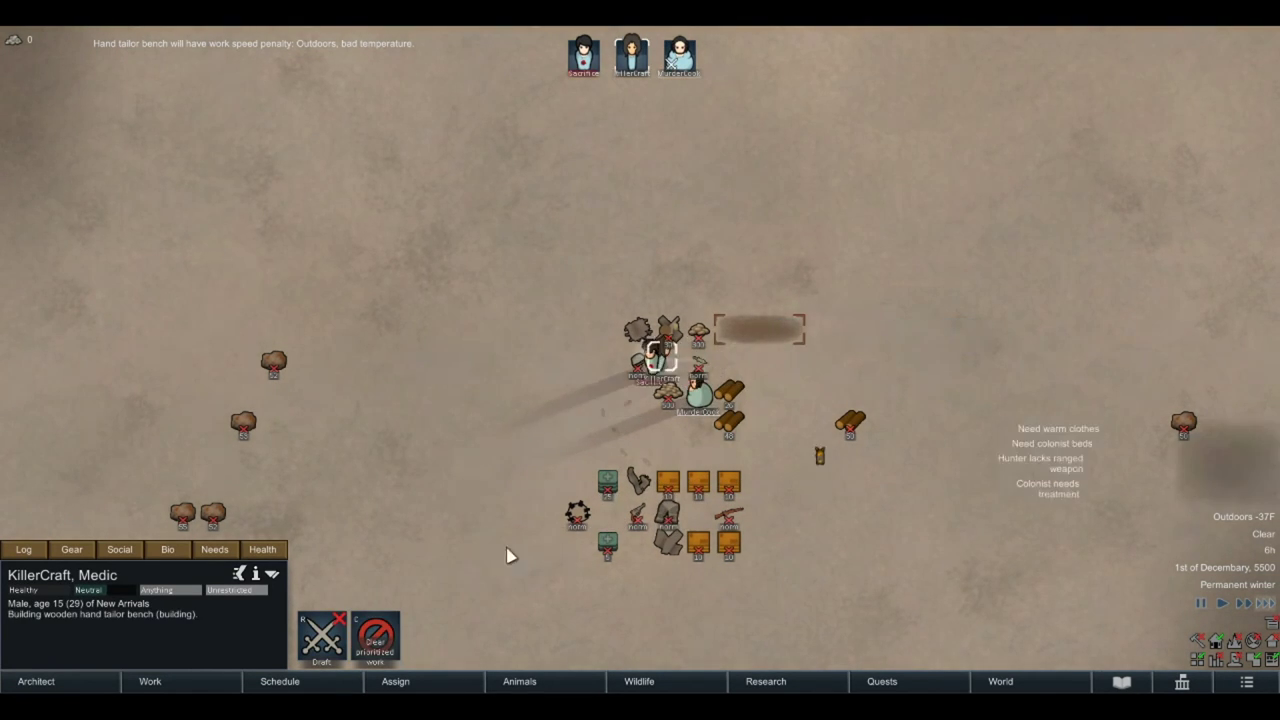
Step: Place a Butcher spot beside the tailor bench
click(55, 690)
click(325, 635)
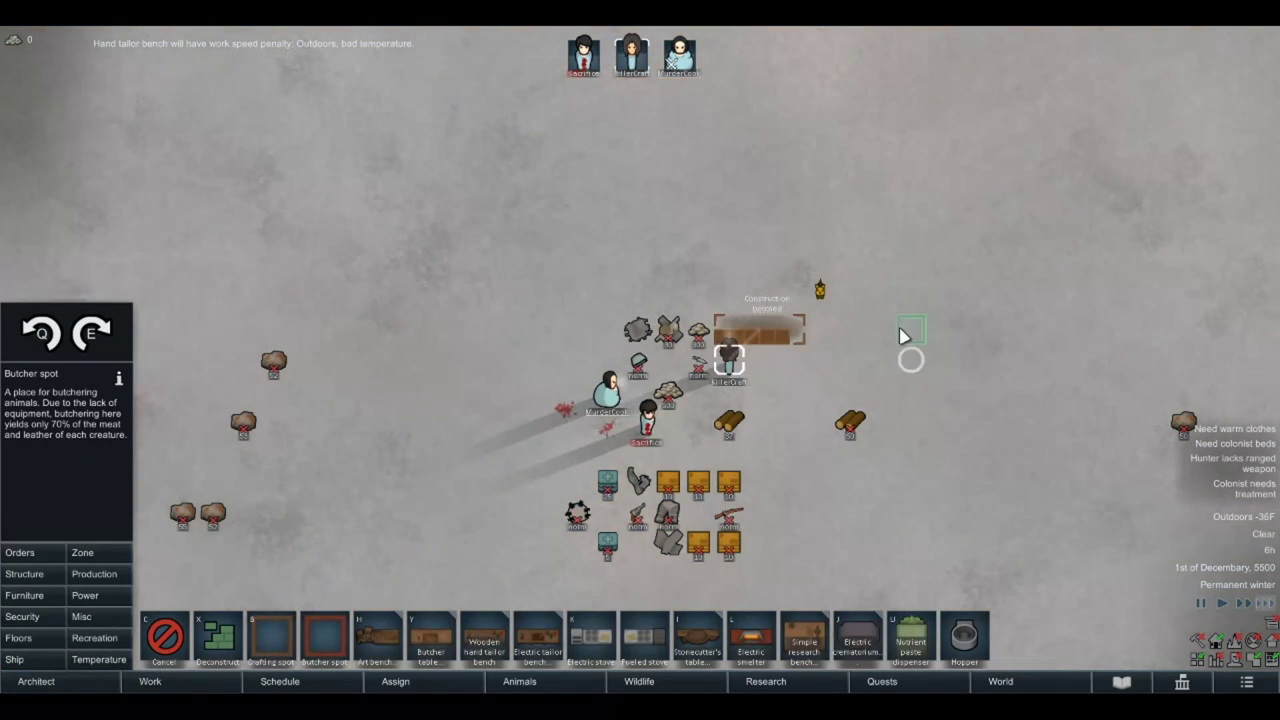
click(820, 330)
right_click(820, 330)
click(820, 330)
Step: Add a Butcher creature bill to the butcher spot allowing humanlike corpses
click(262, 549)
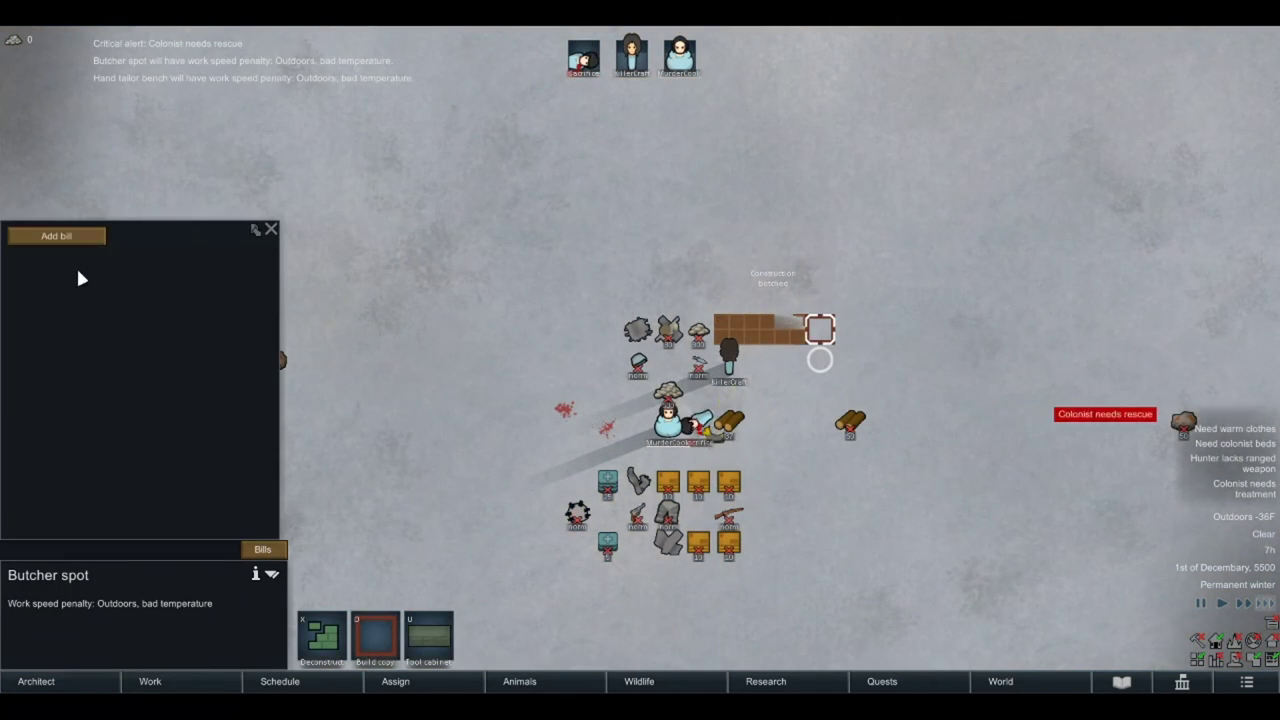
click(60, 236)
click(120, 245)
click(237, 277)
click(872, 255)
click(612, 548)
Step: Have MurderCook kill Sacrifice, then release him to butcher the corpse
click(686, 430)
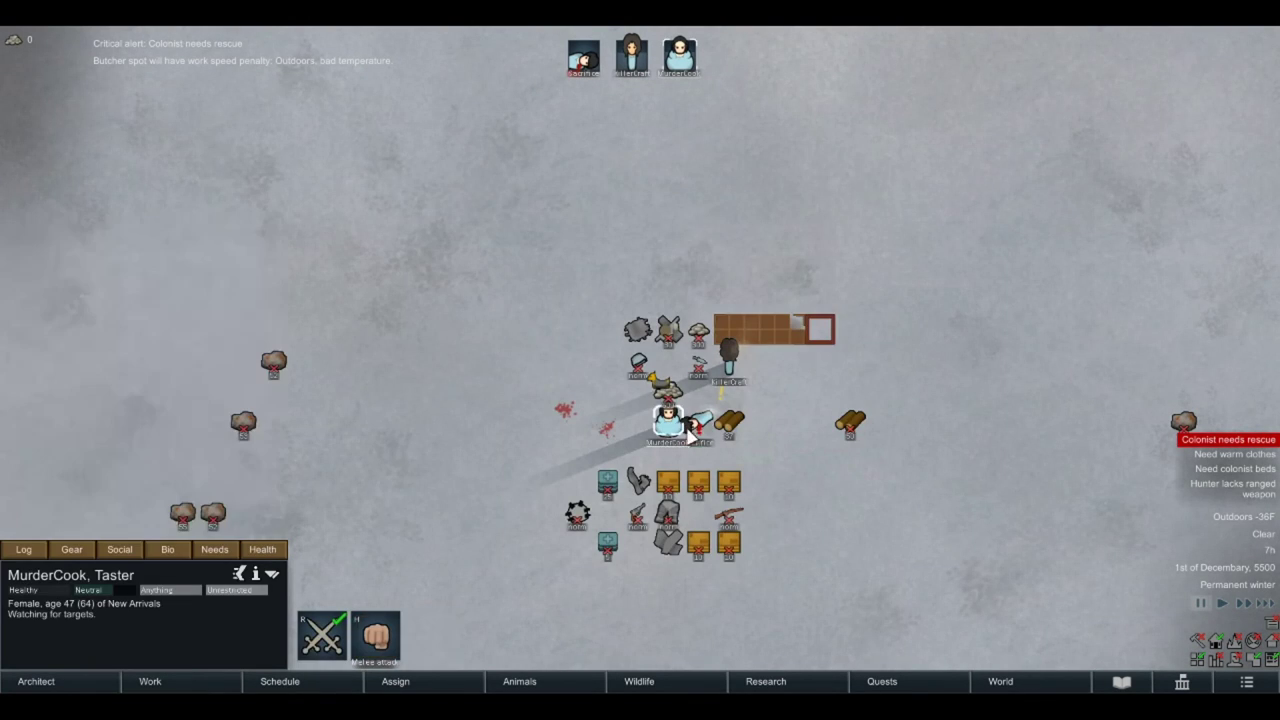
right_click(698, 432)
click(730, 445)
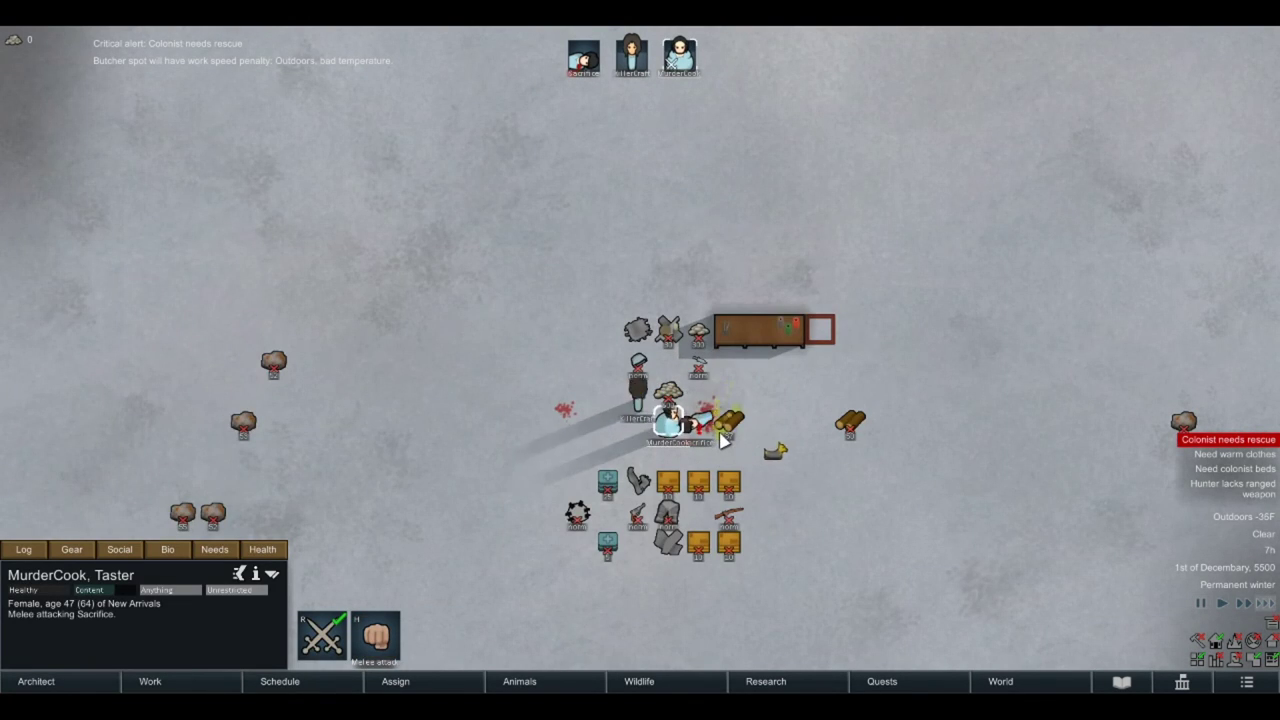
click(750, 333)
click(758, 388)
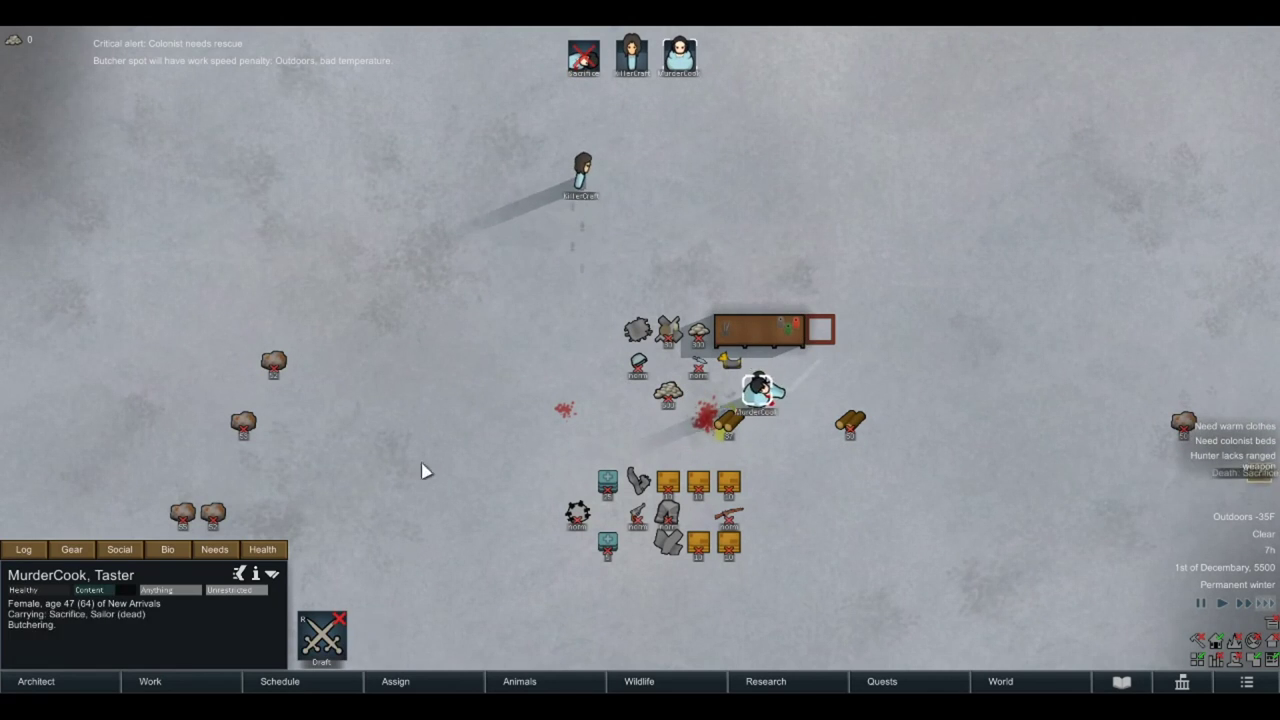
click(745, 330)
Step: Add a Make bowler hat bill to the tailor bench
click(262, 549)
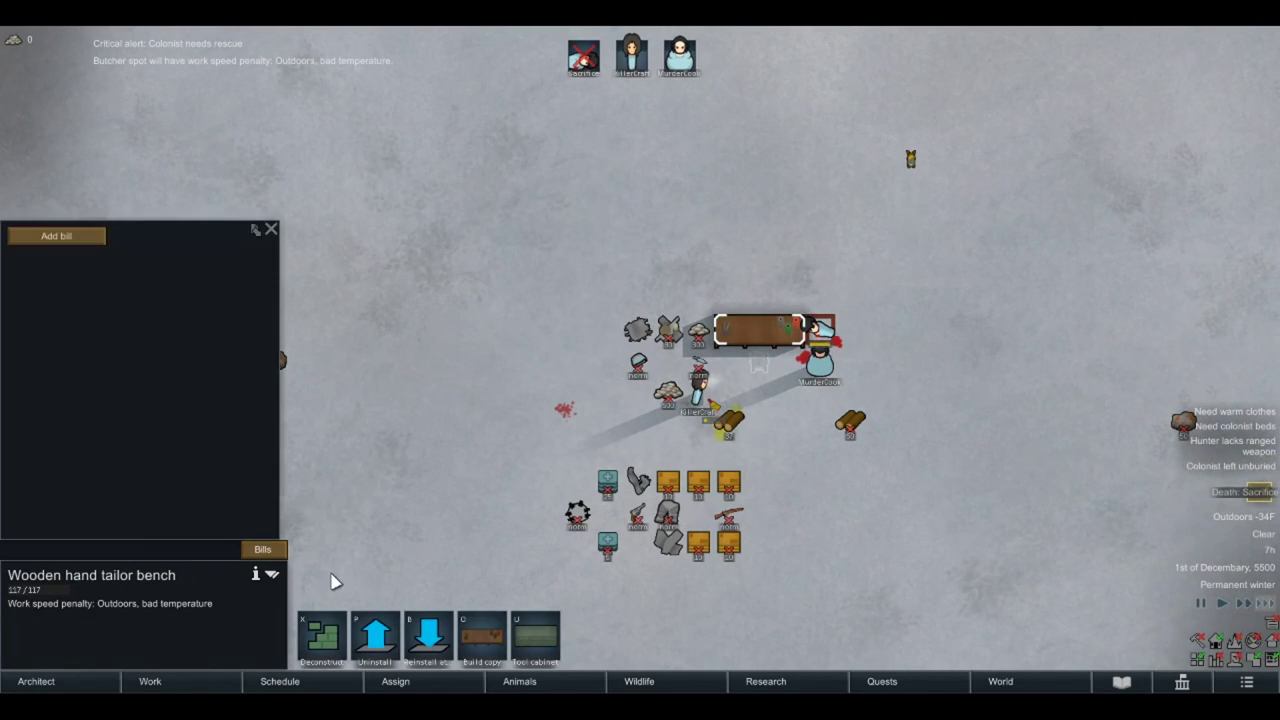
click(86, 238)
click(140, 280)
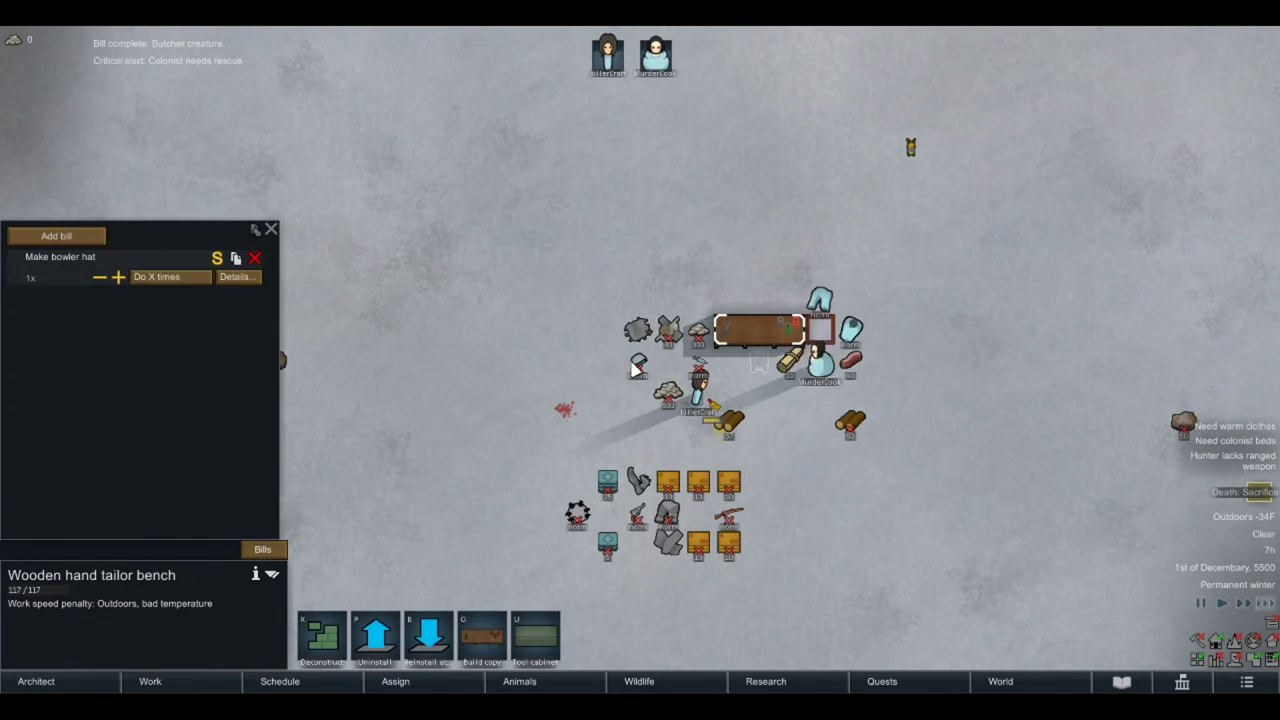
Step: Check KillerCraft's Bio tab and the unfinished bowler hat on the bench
click(700, 385)
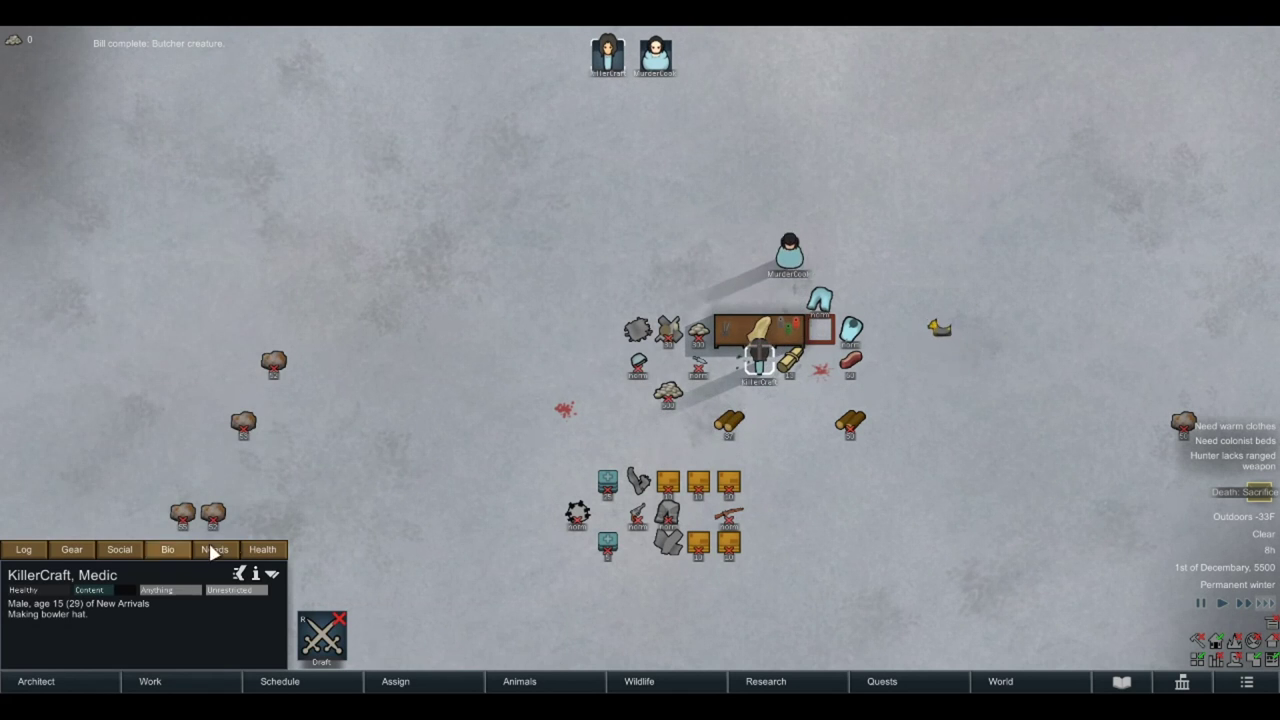
click(168, 549)
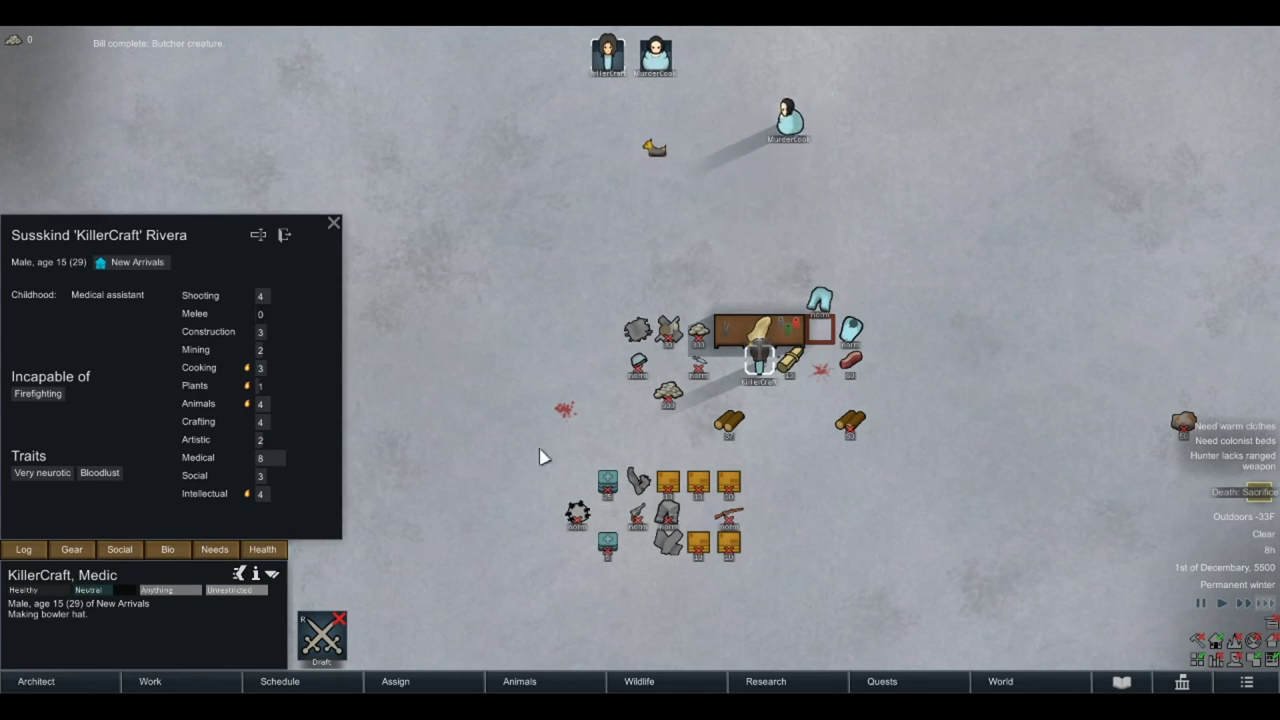
click(760, 330)
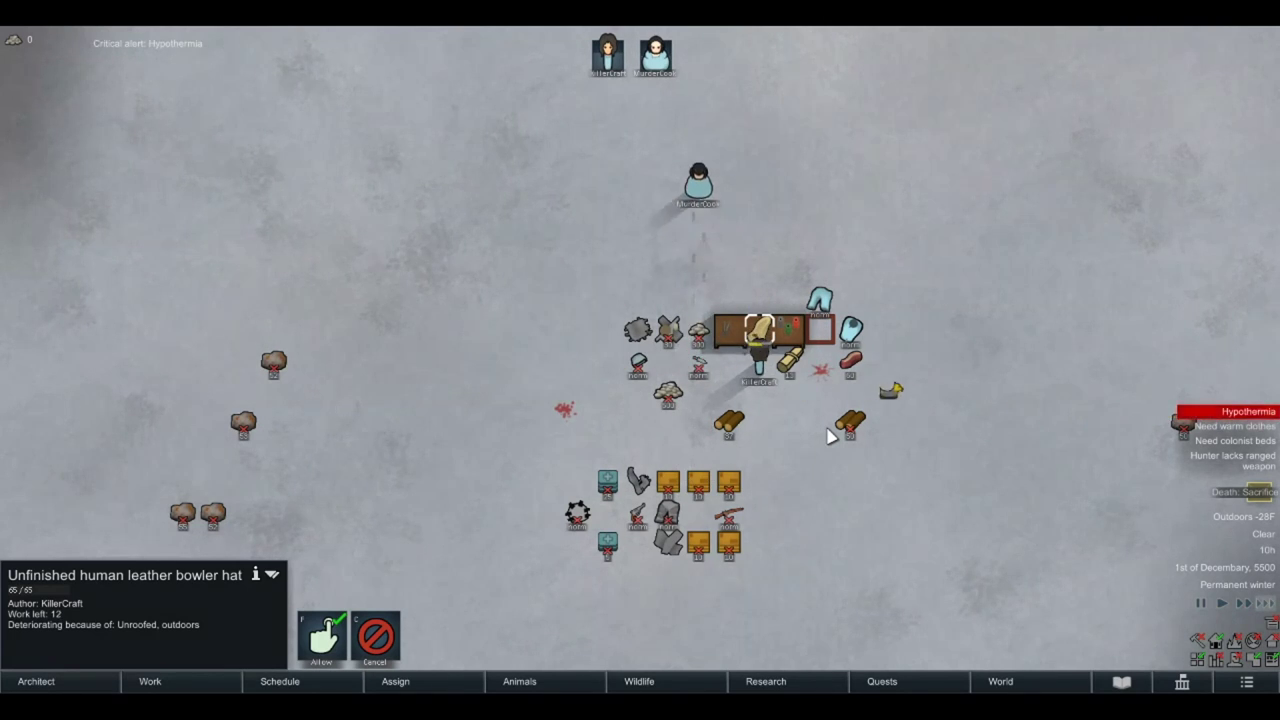
Step: Monitor KillerCraft's needs, hypothermia and the bowler hat's progress until one work unit remains
click(758, 355)
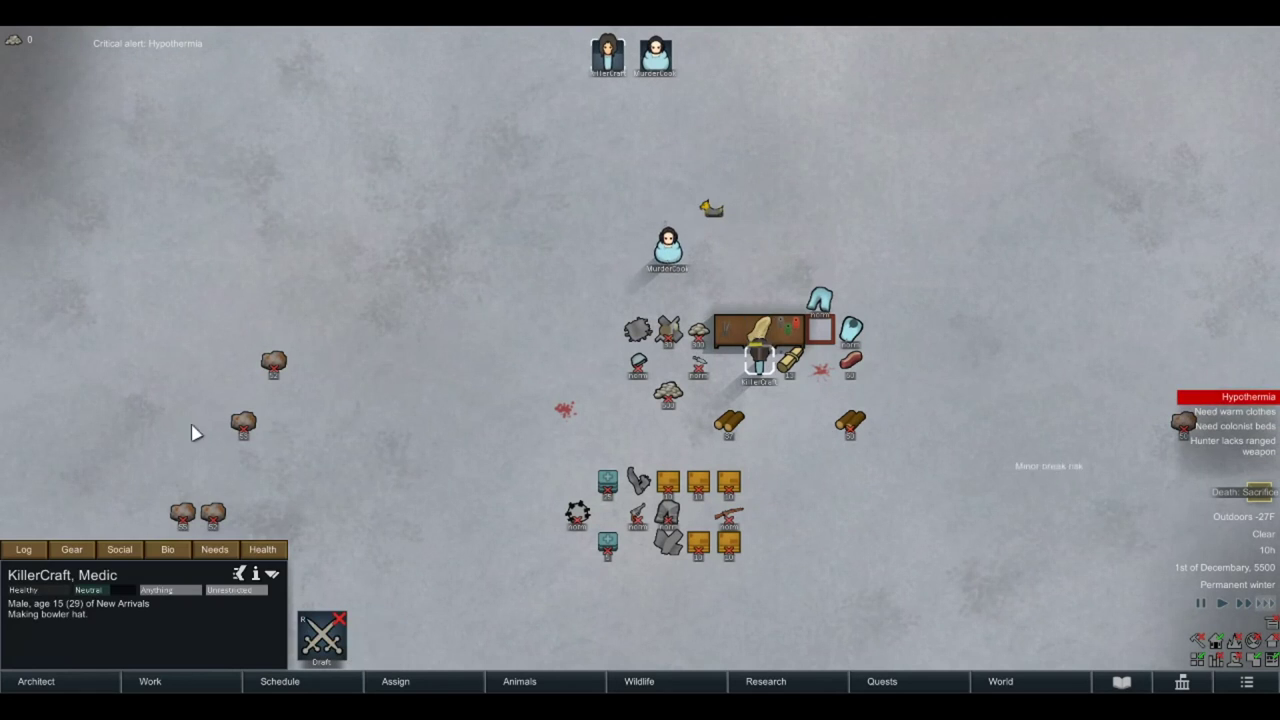
click(205, 550)
click(253, 542)
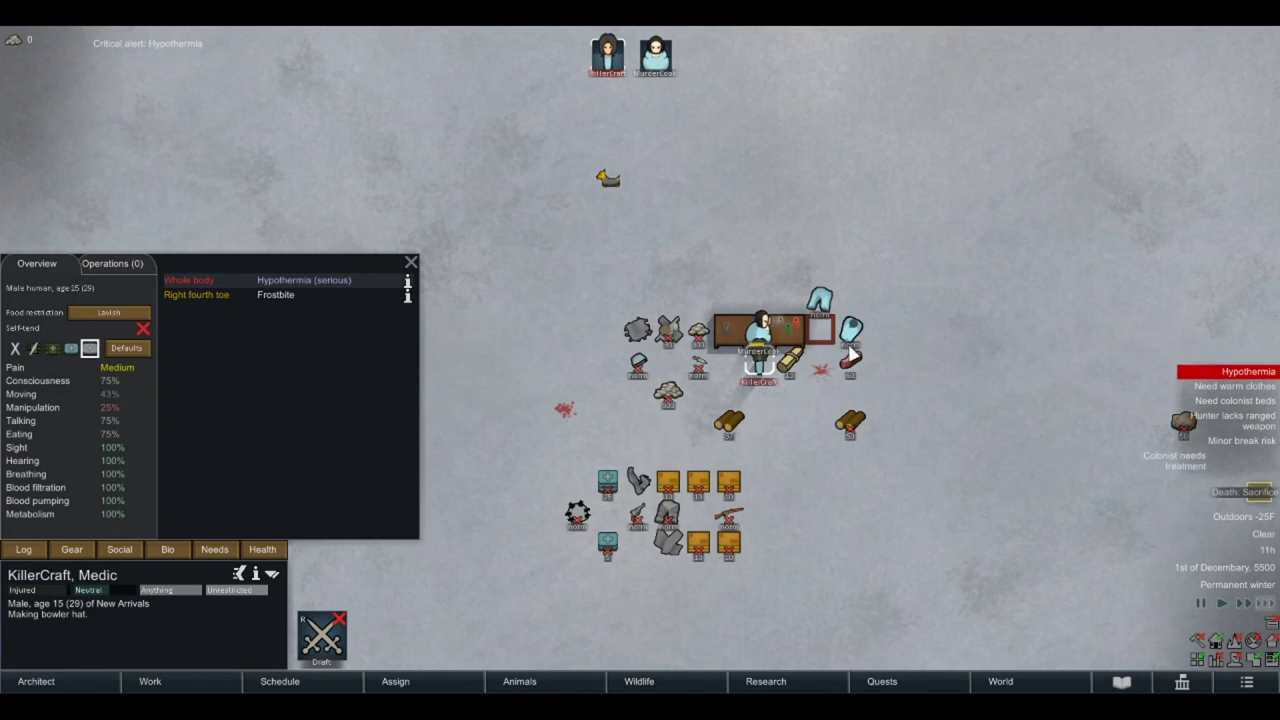
click(775, 334)
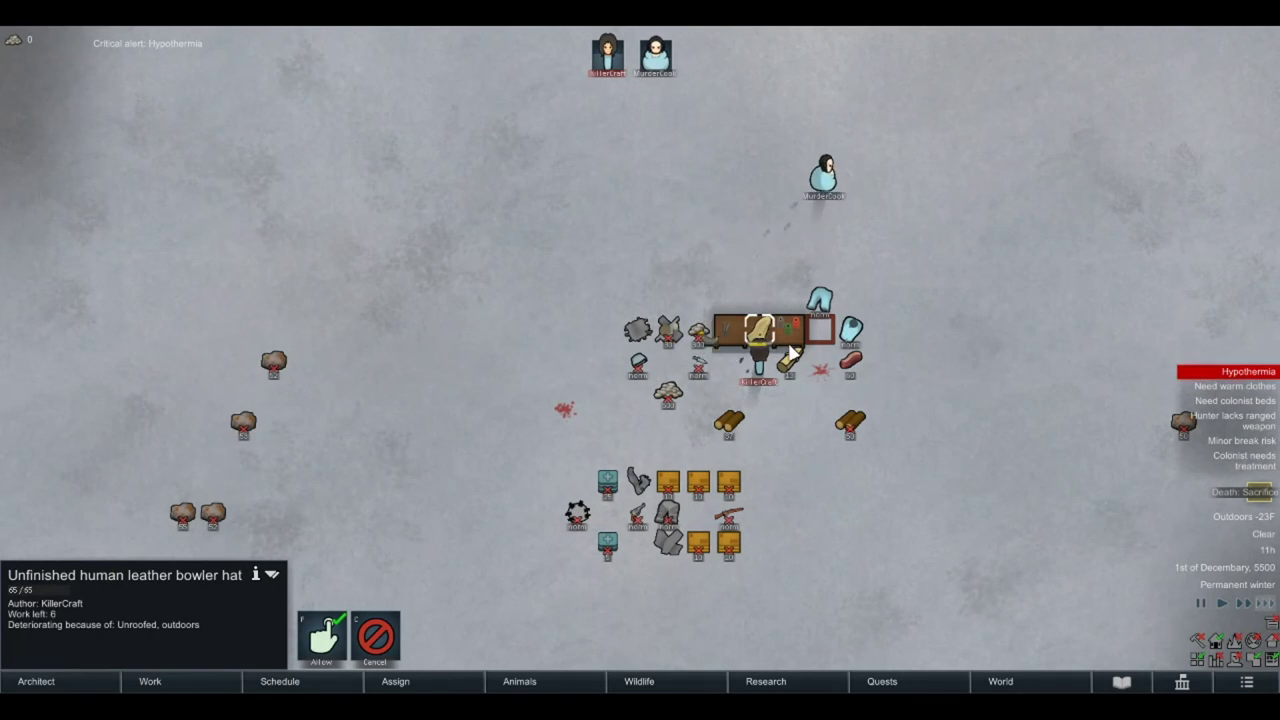
click(778, 365)
click(262, 549)
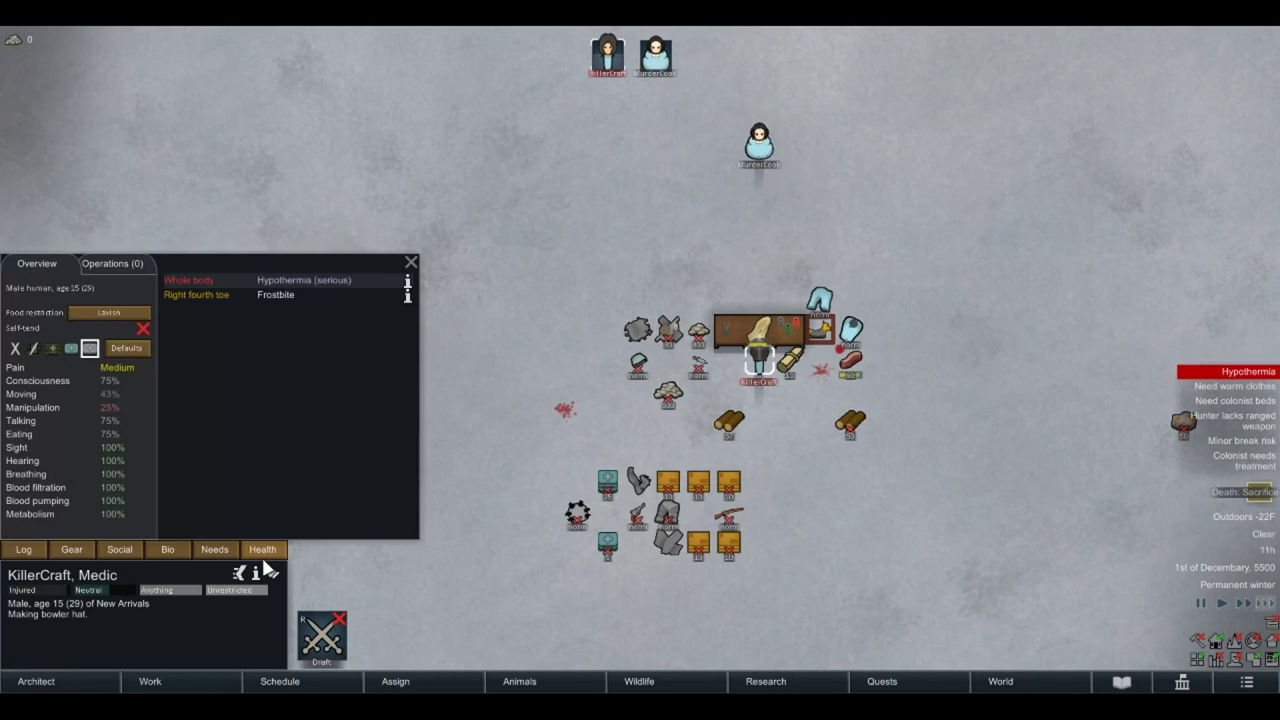
click(758, 350)
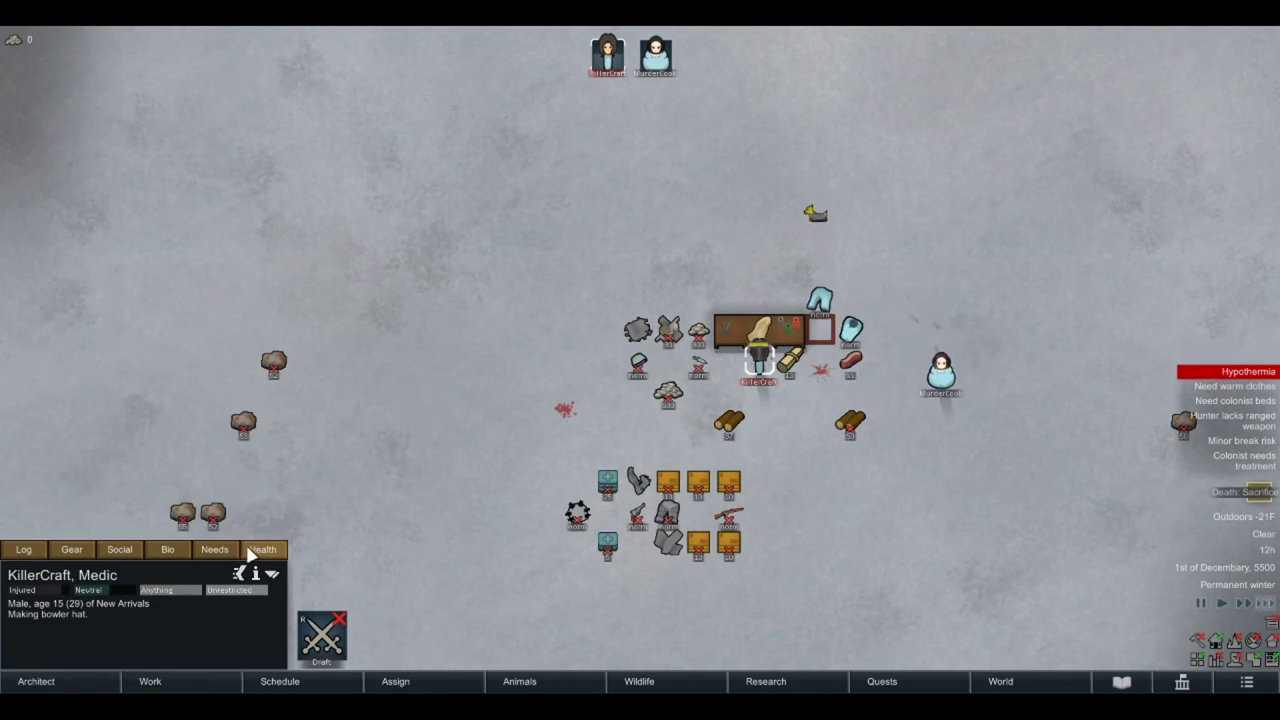
click(262, 549)
click(760, 338)
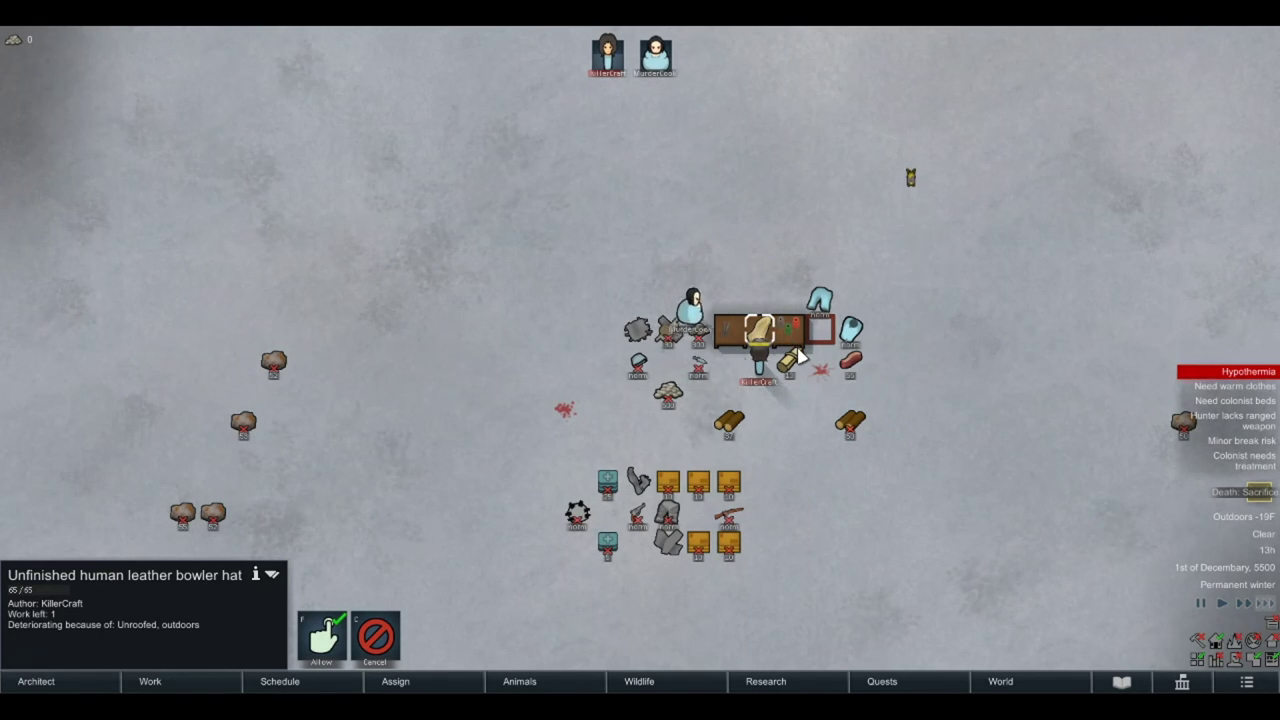
Step: Force KillerCraft to wear the finished human leather bowler hat, then deselect him
click(795, 345)
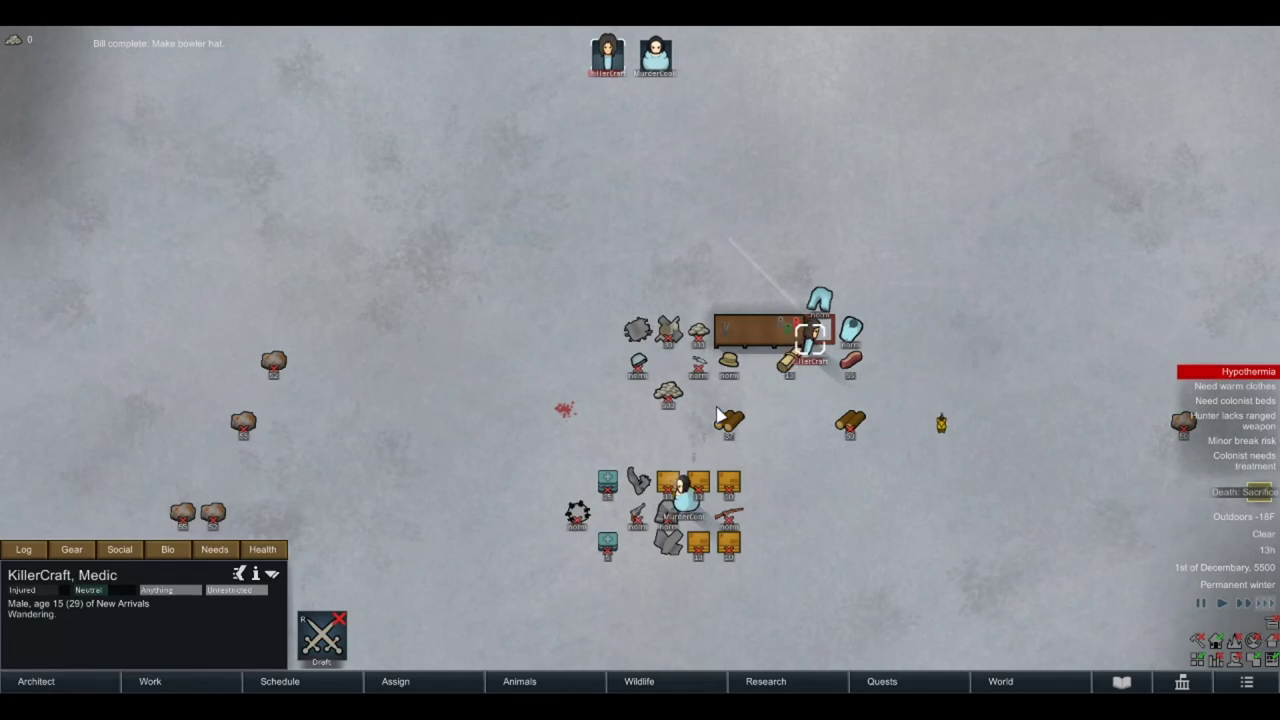
right_click(735, 372)
click(740, 378)
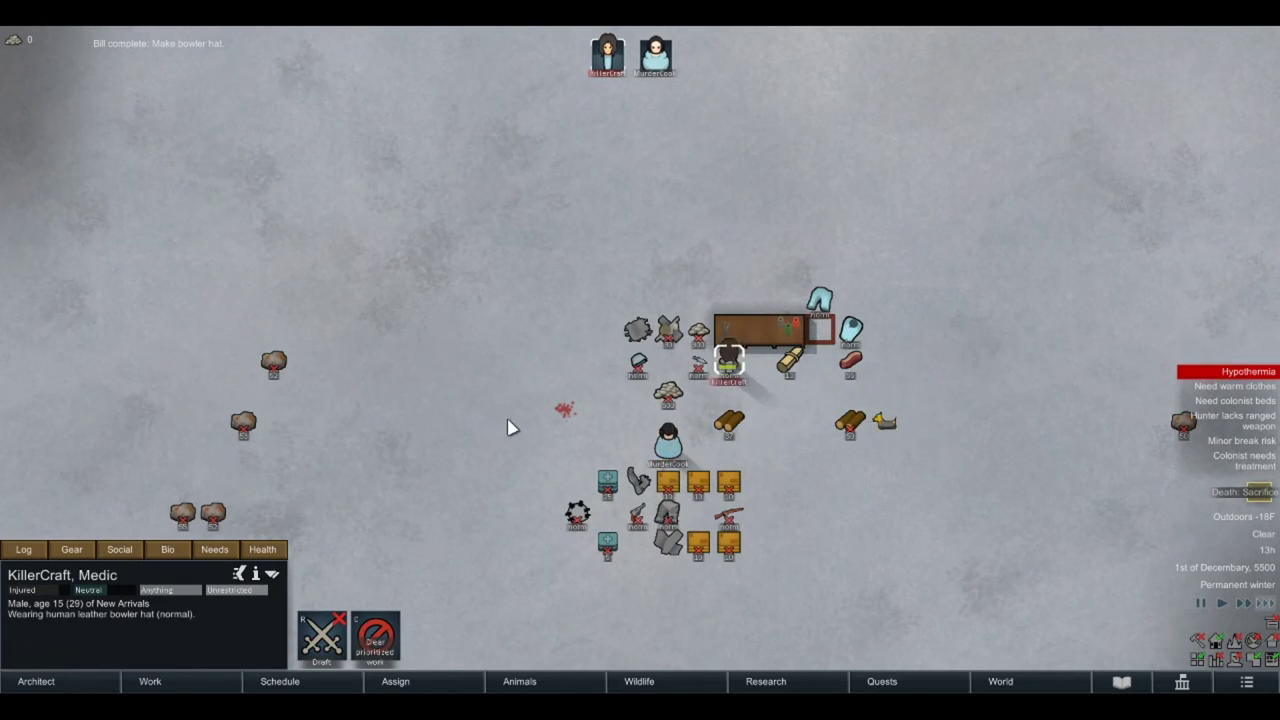
click(510, 452)
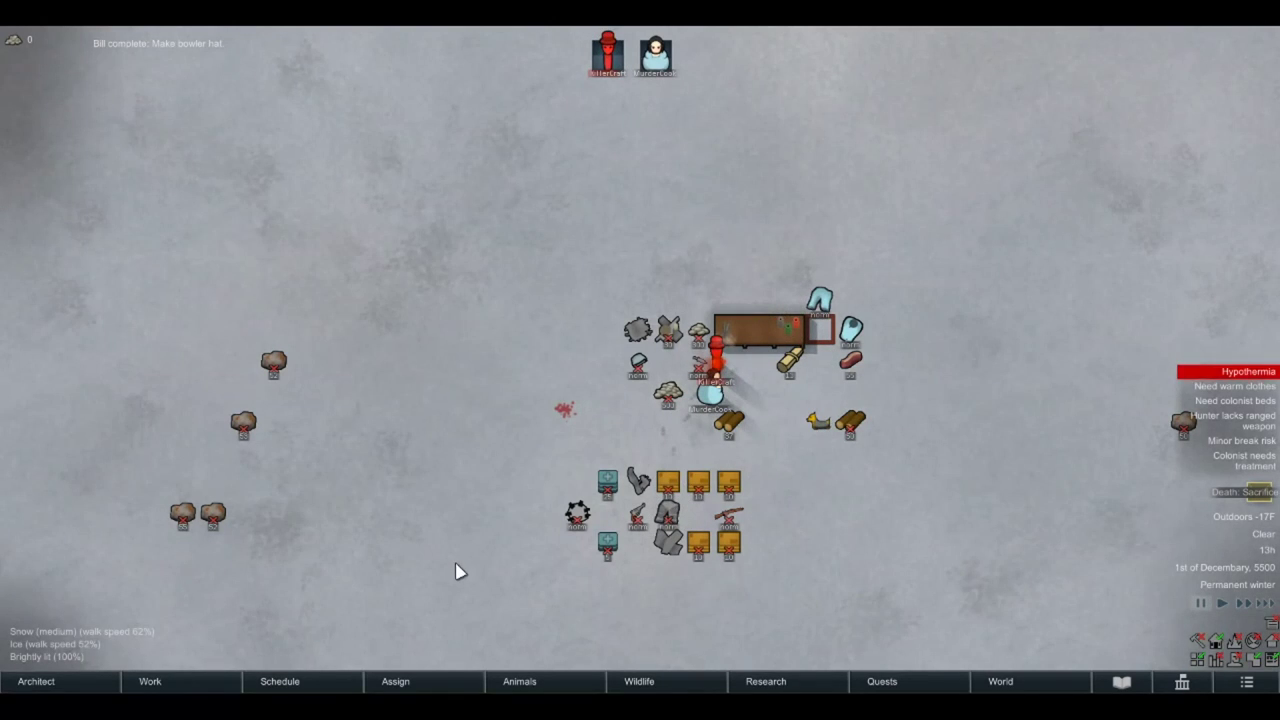